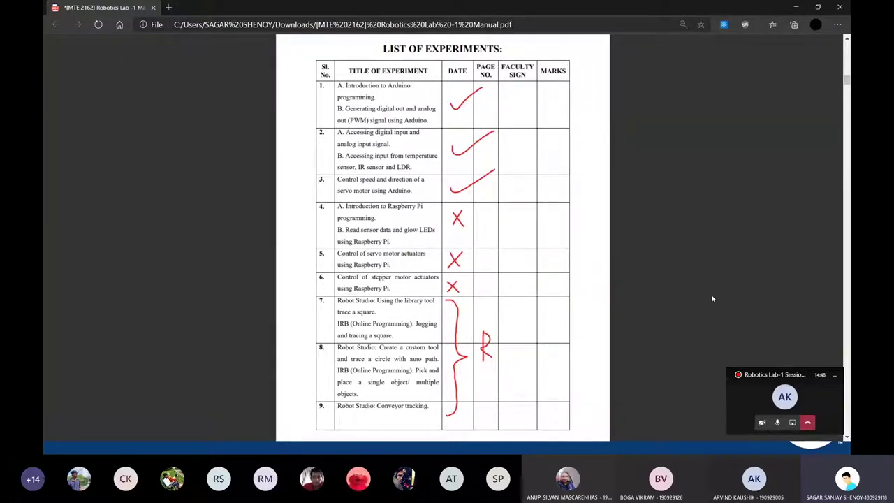
Switch to the Robotics Lab-1 slideshow and advance to the slide about RobotStudio
key("alt+Tab")
key("alt+Tab")
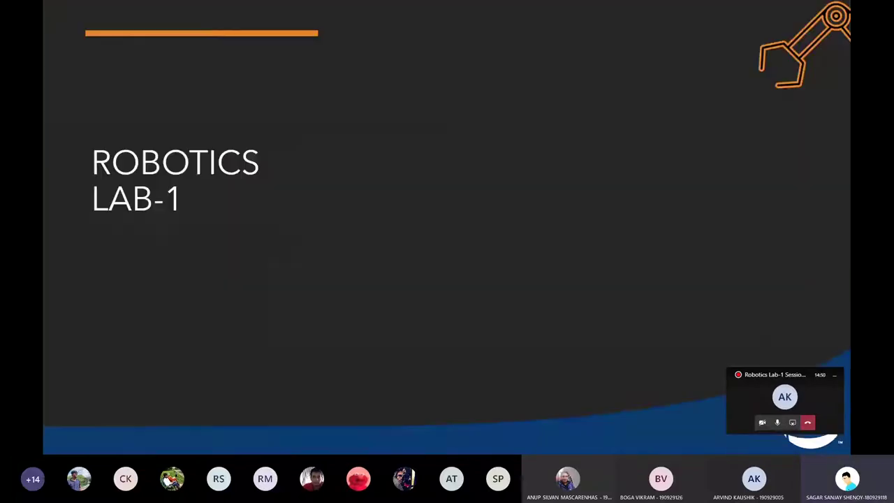
key("Right")
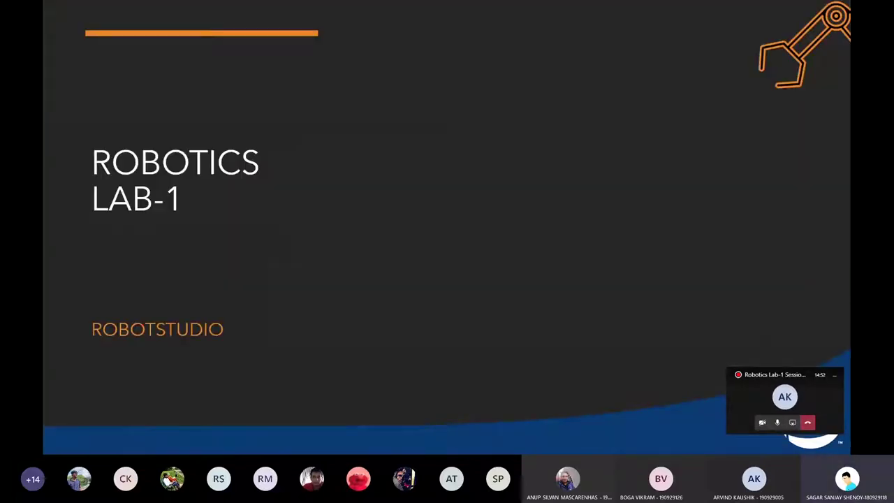
key("Right")
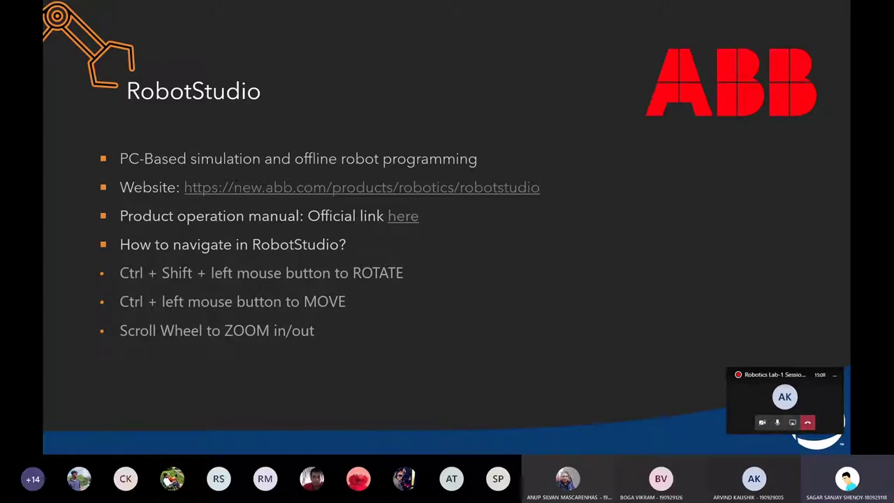
Open the official RobotStudio operating manual linked on the slide, look through to its table of contents and return to the slideshow
left_click(412, 221)
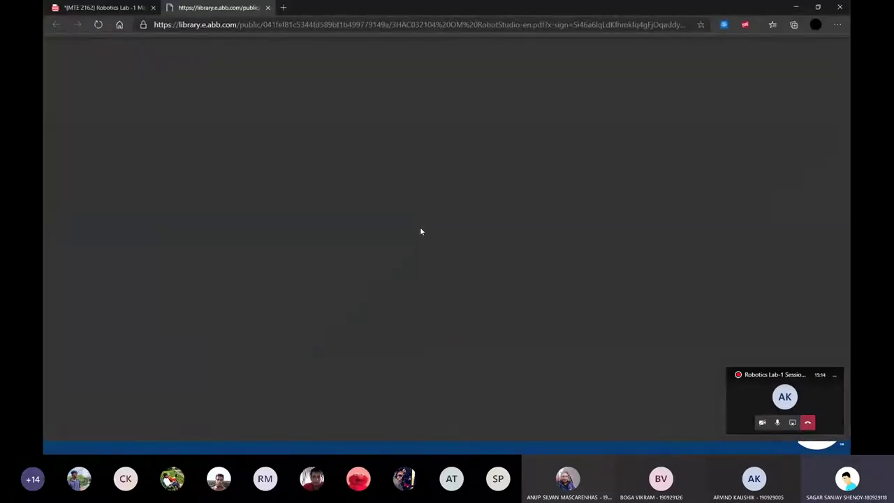
scroll(476, 257, "down", 7)
scroll(473, 254, "down", 10)
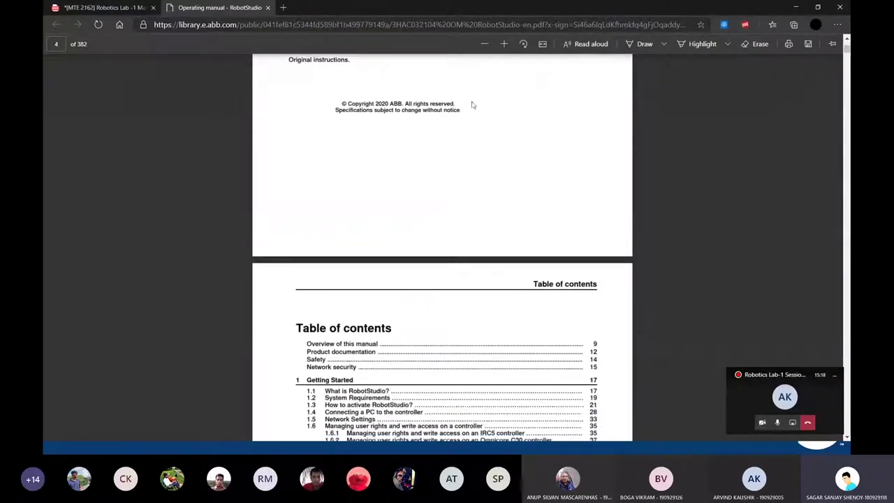
key("alt+Tab")
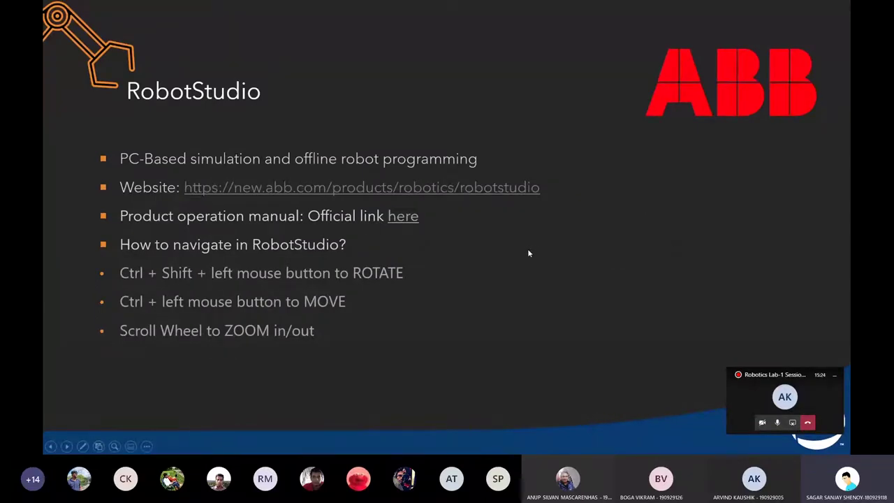
Switch to RobotStudio and create a new empty station
key("alt+Tab")
key("alt+Tab")
key("alt+Tab")
key("alt+Tab")
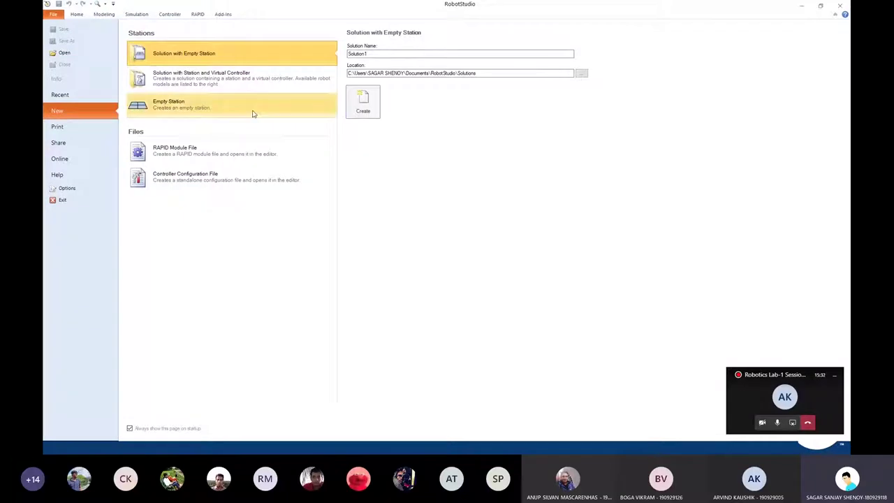
left_click(307, 116)
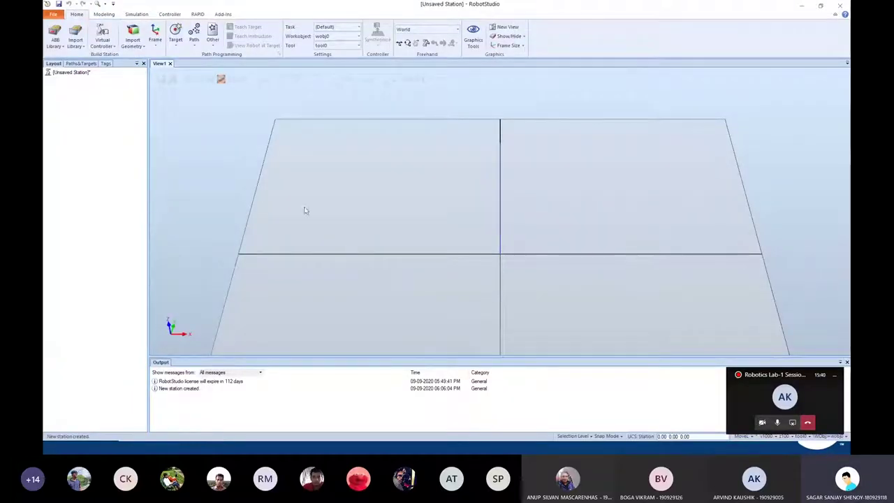
Add an ABB IRB 1100 robot with a 0.47 m reach to the station
left_click(55, 41)
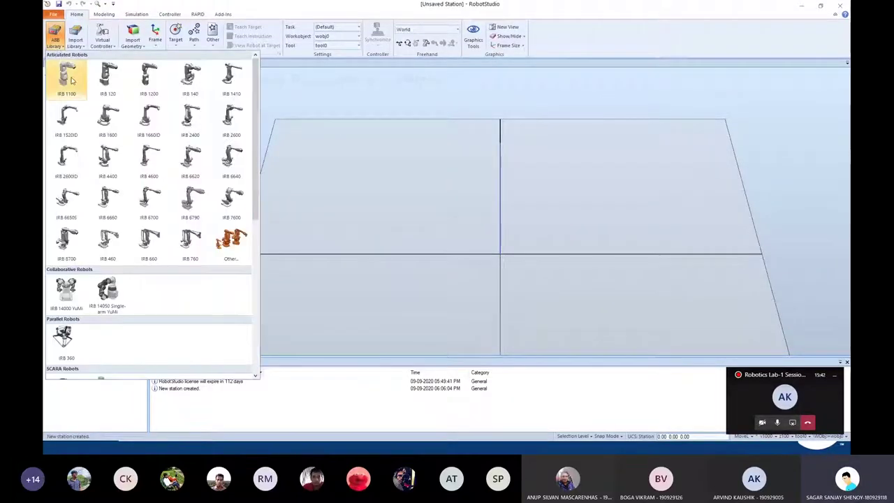
left_click(67, 82)
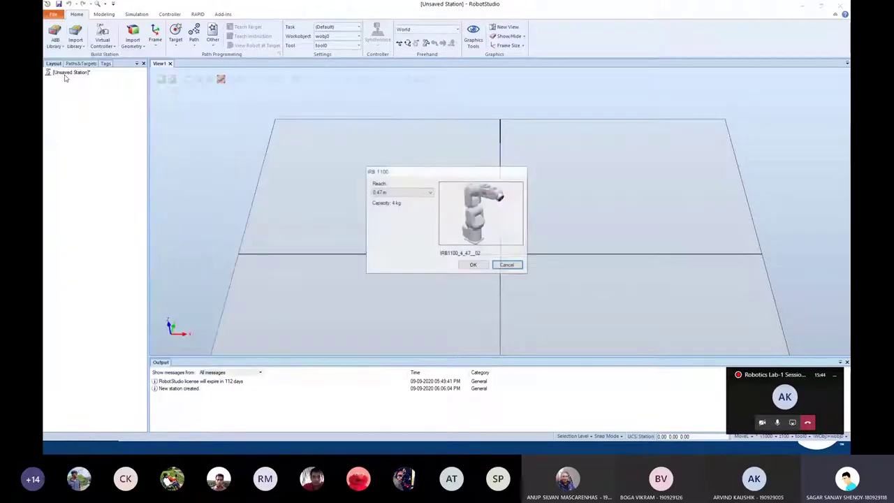
left_click(472, 266)
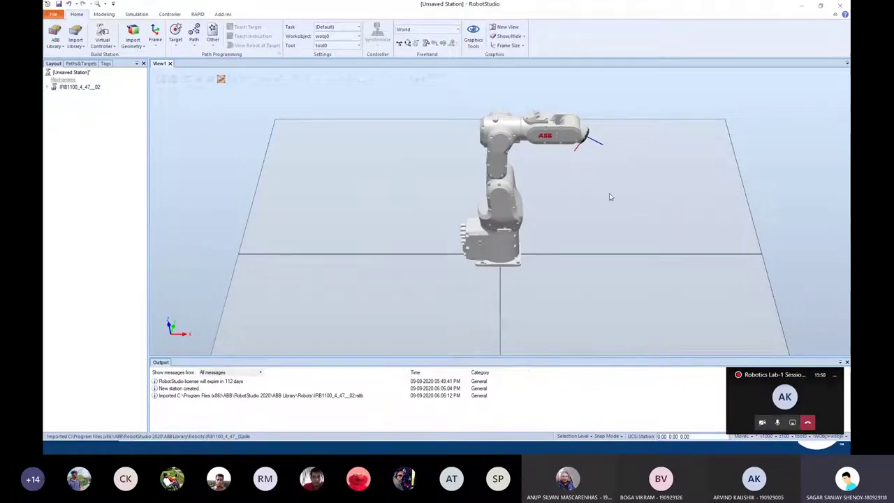
Examine the IRB 1100 robot and the station floor from different distances and angles in the 3D view
scroll(610, 197, "down", 1)
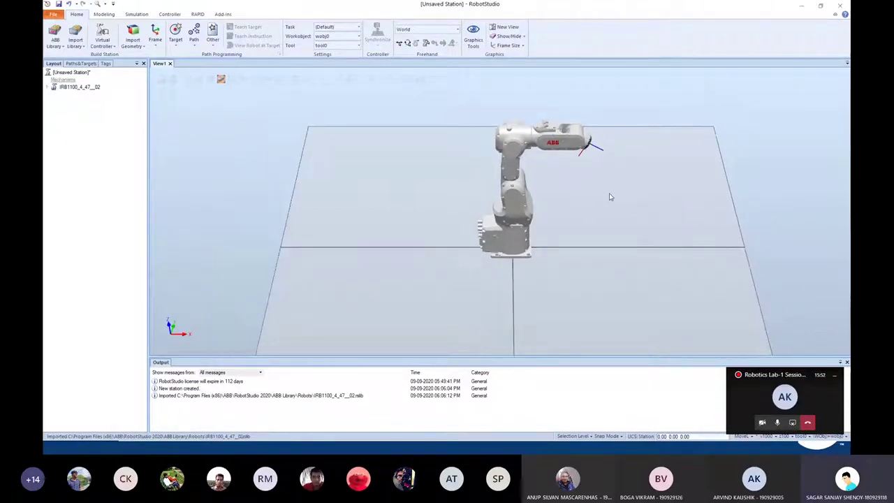
scroll(610, 197, "up", 1)
scroll(610, 197, "down", 3)
scroll(610, 197, "up", 3)
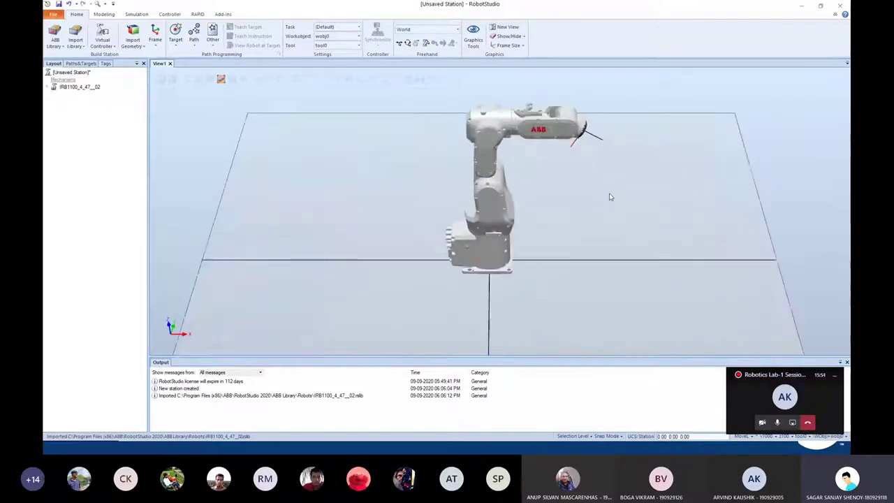
scroll(610, 196, "down", 2)
scroll(610, 195, "up", 2)
scroll(612, 197, "down", 4)
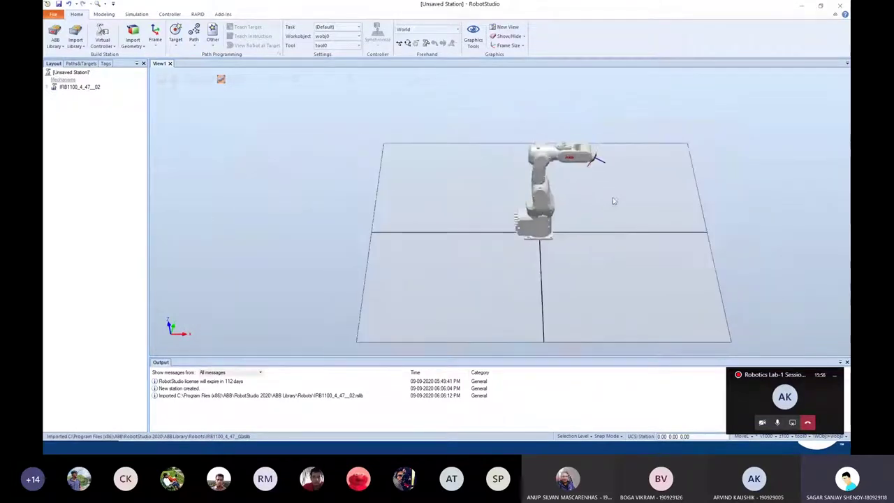
left_click_drag(613, 201, 620, 210, "ctrl+shift")
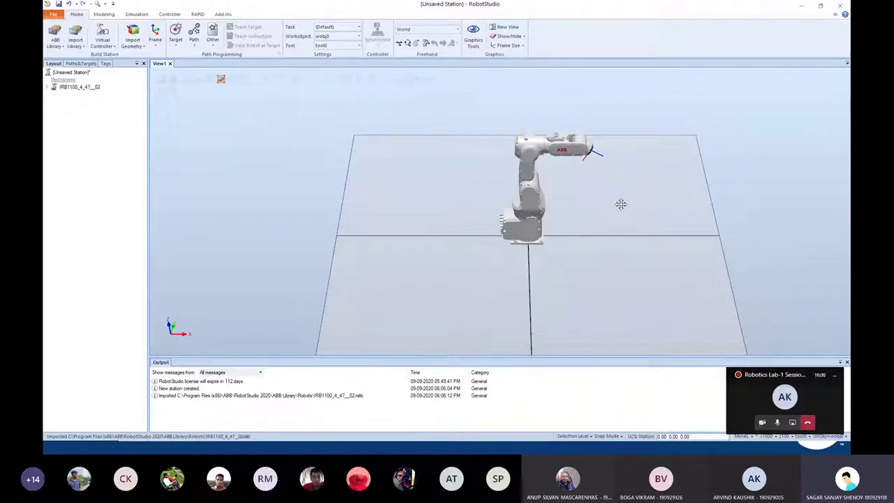
left_click_drag(621, 204, 603, 209, "ctrl")
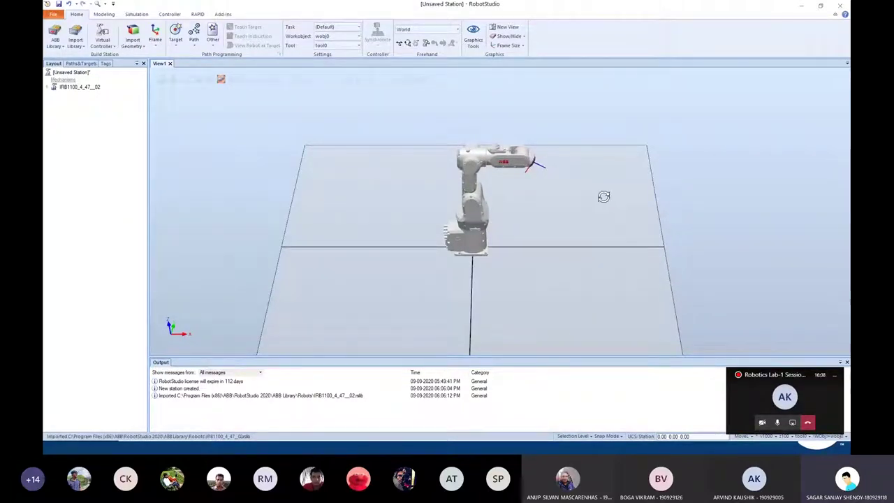
mouse_move(603, 196)
left_mouse_down("ctrl+shift")
mouse_move(549, 169)
mouse_move(627, 179)
mouse_move(587, 190)
left_mouse_up("ctrl+shift")
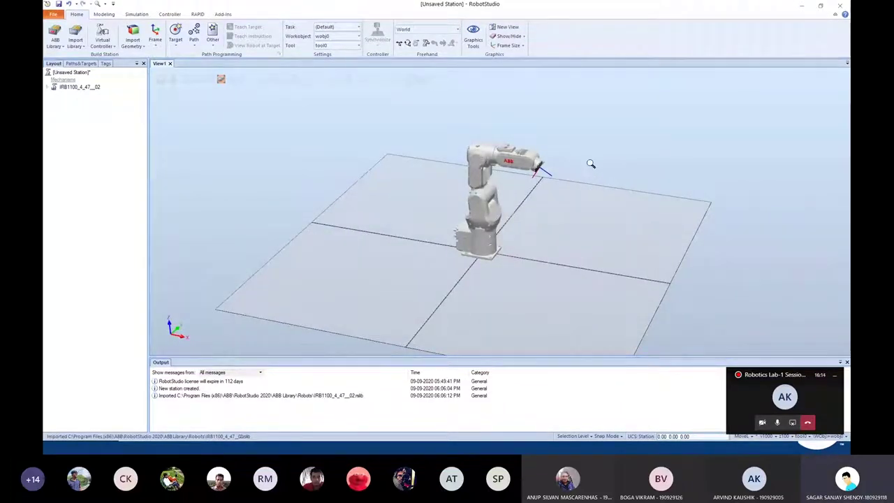
mouse_move(590, 163)
left_mouse_down("ctrl+shift")
mouse_move(551, 150)
mouse_move(608, 146)
mouse_move(591, 160)
left_mouse_up("ctrl+shift")
right_click(591, 161)
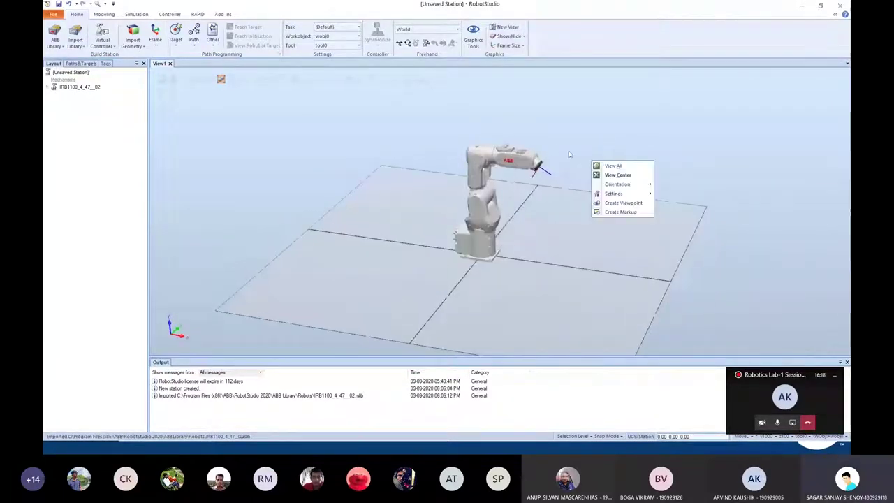
left_click(575, 150)
Review the navigation activities and their mouse button assignments in the graphics Behavior options, and return to the station without changing them
left_click(46, 15)
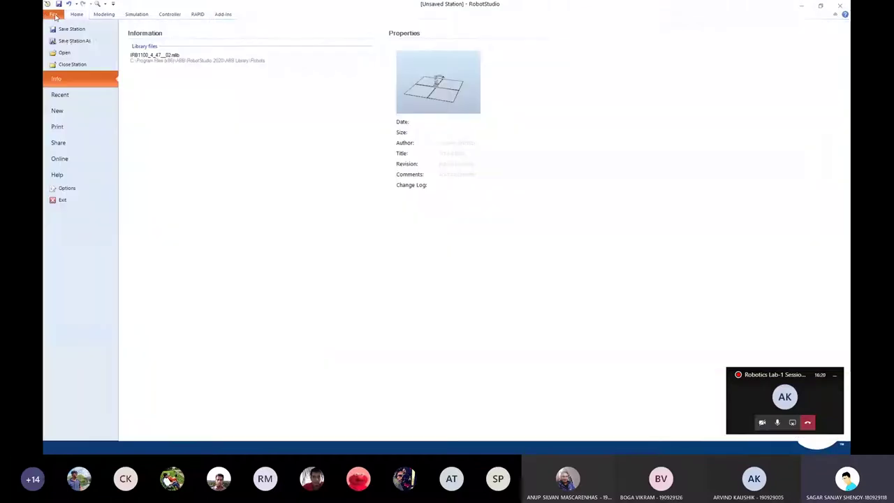
left_click(67, 189)
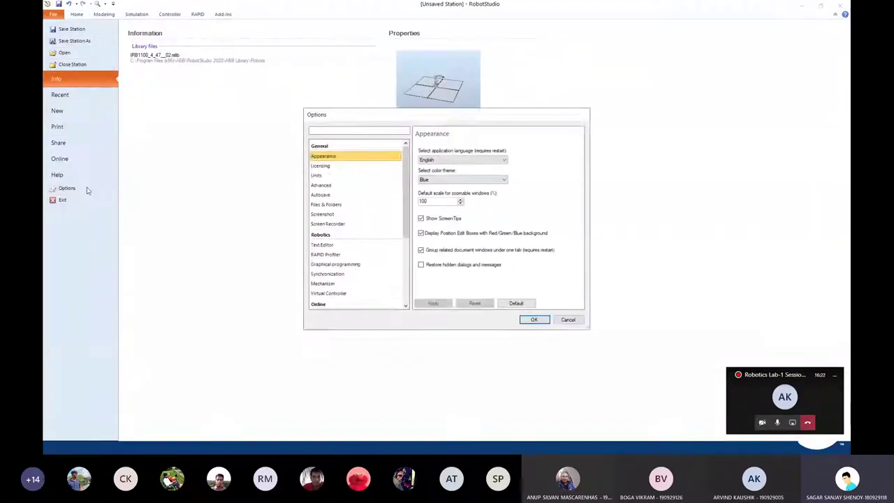
scroll(359, 209, "down", 4)
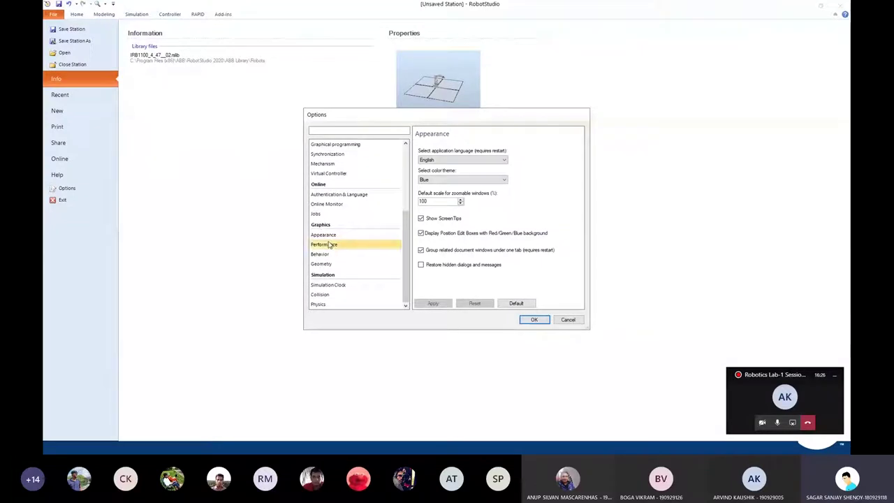
left_click(330, 245)
left_click(348, 256)
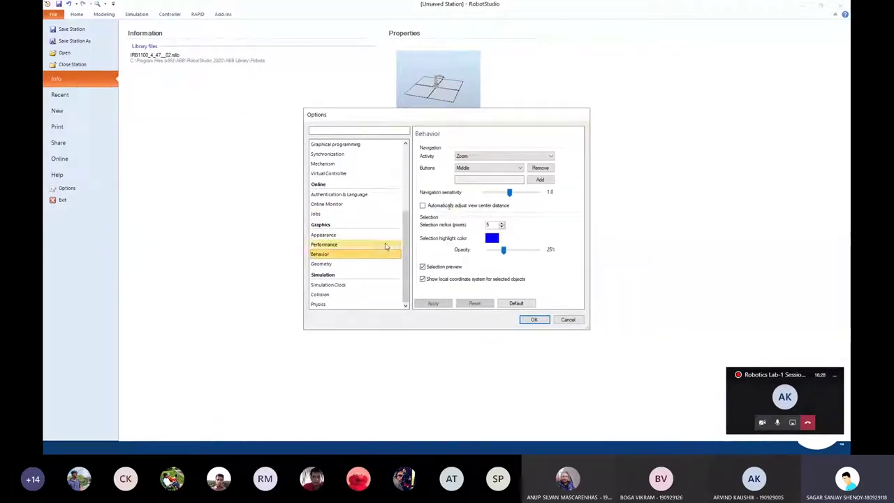
left_click(463, 158)
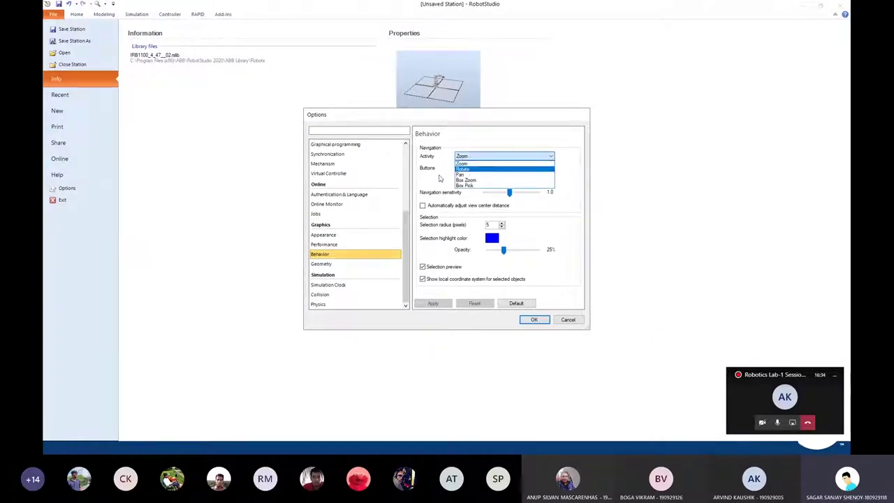
left_click(462, 163)
left_click(470, 169)
left_click(472, 173)
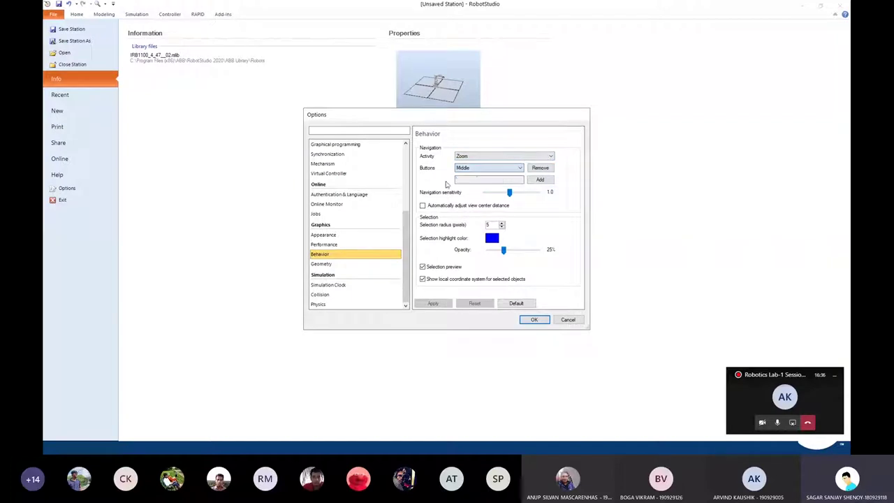
left_click(568, 319)
left_click(77, 14)
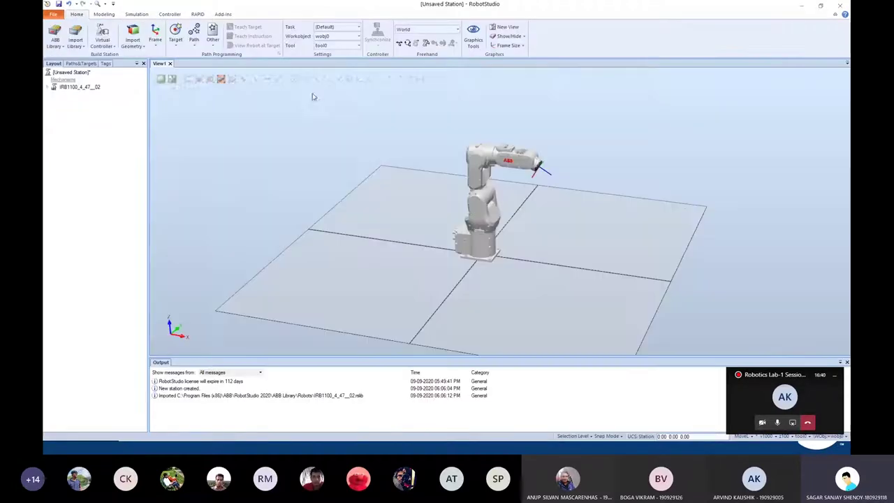
Open the IRB 2600 data sheet from the slideshow's IRB Robot slide and examine its working range diagrams
key("alt+Tab")
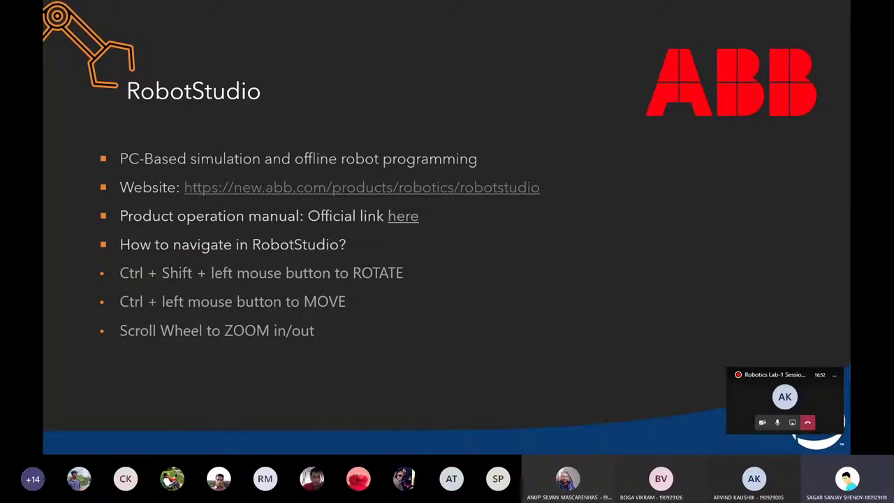
key("Right")
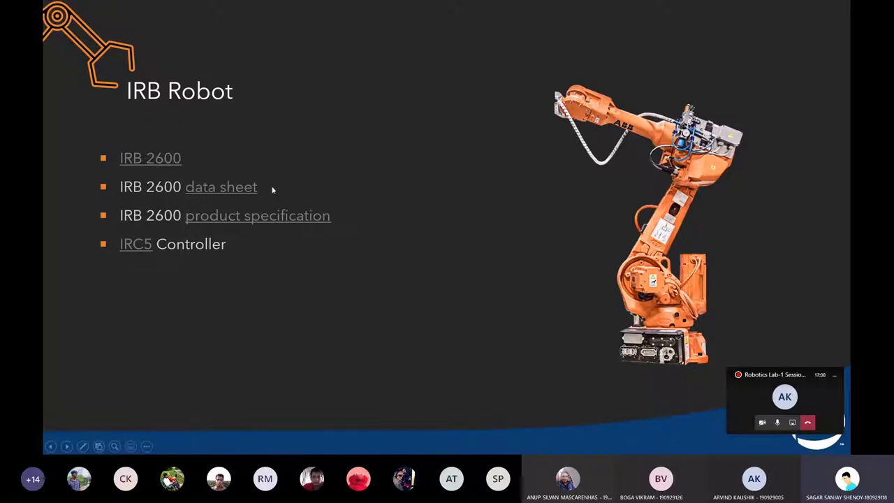
left_click(213, 185)
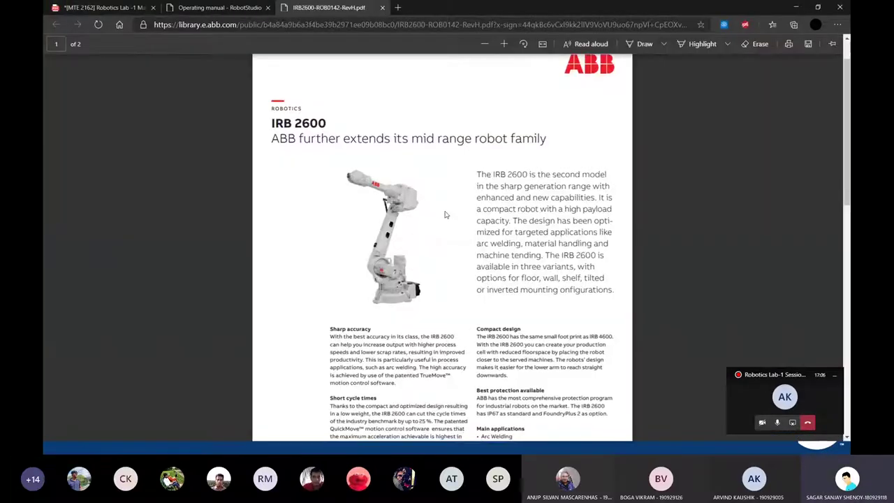
scroll(528, 227, "down", 10)
scroll(528, 227, "down", 3)
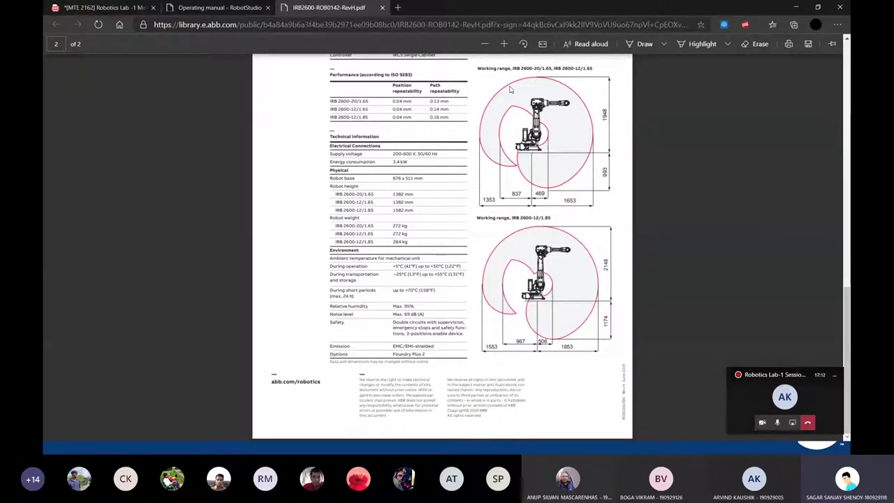
Open the IRB 2600 product specification from the slideshow, examine the manipulator axes figure and return to RobotStudio
key("alt+Tab")
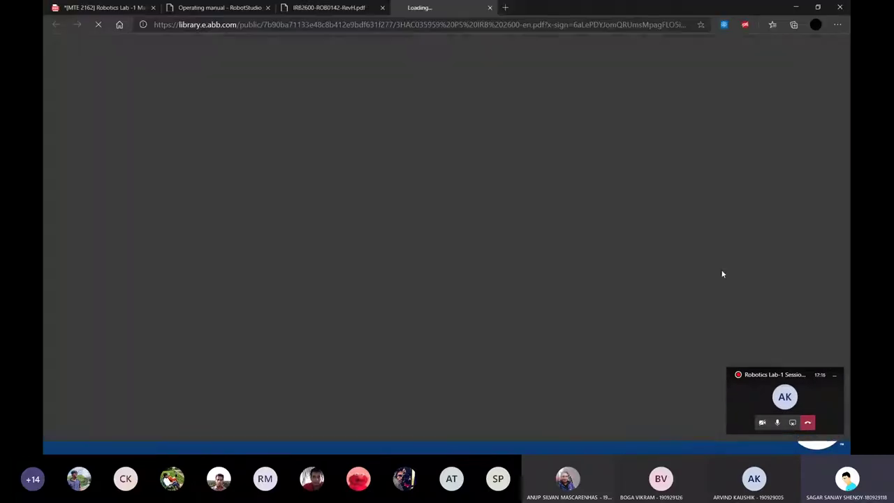
scroll(508, 216, "down", 20)
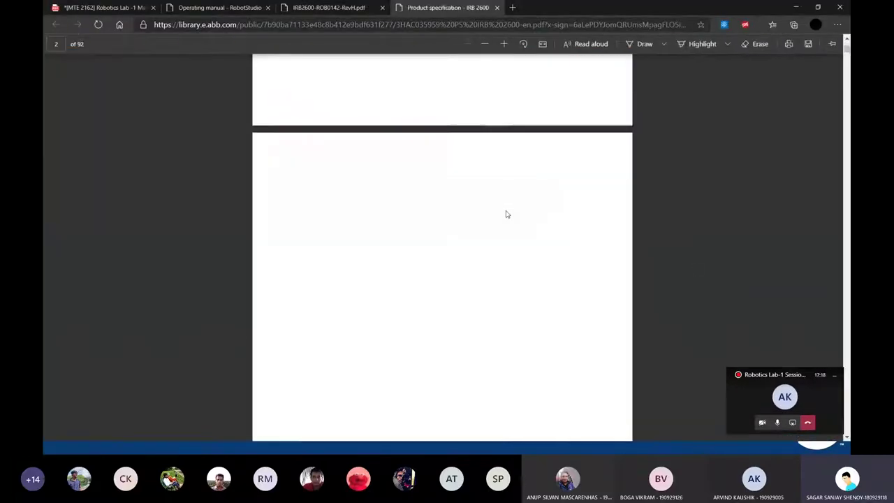
scroll(507, 214, "down", 10)
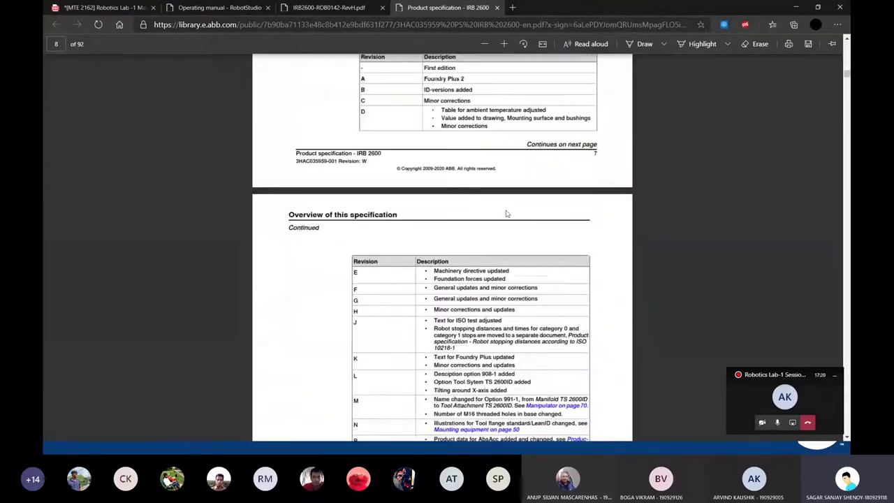
scroll(507, 214, "down", 20)
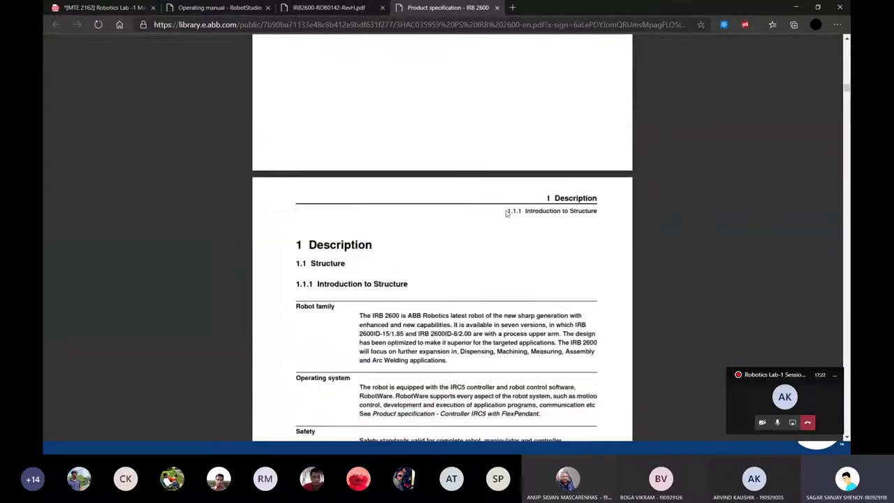
scroll(507, 213, "down", 10)
scroll(506, 212, "up", 4)
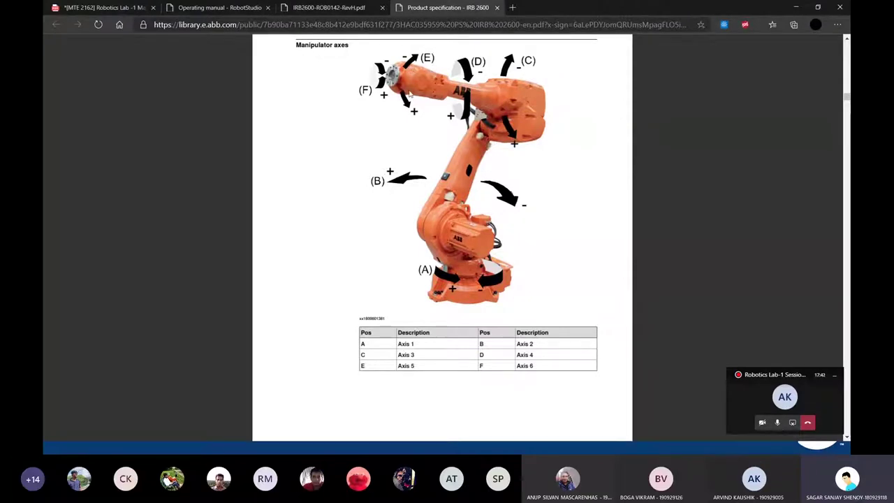
key("alt+Tab")
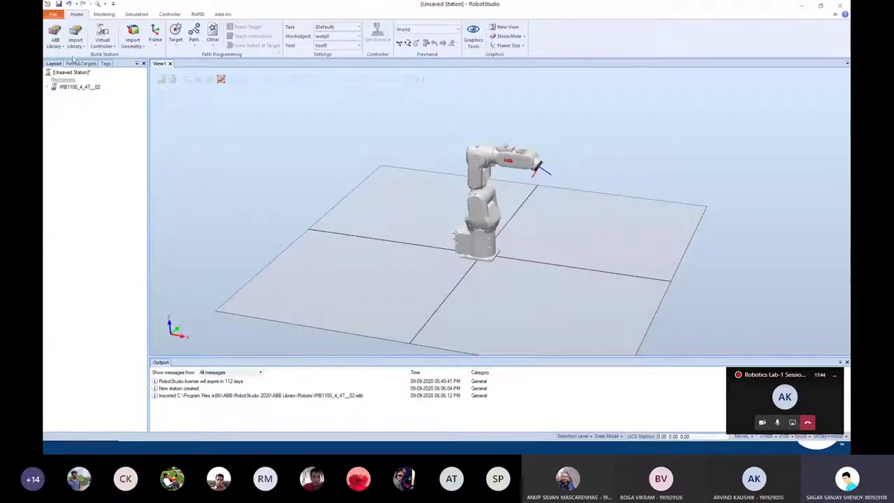
Add an IRB 2600 robot with 12 kg capacity and 1.85 m reach to the station
left_click(55, 35)
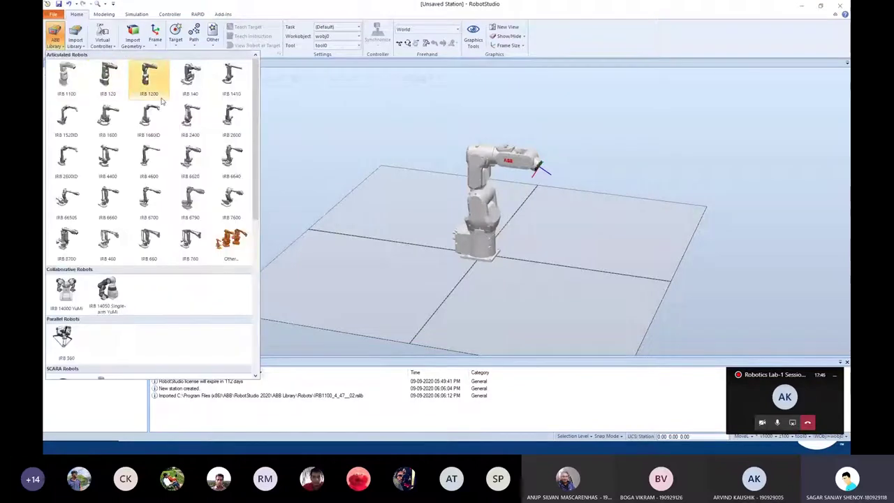
left_click(235, 133)
left_click(395, 212)
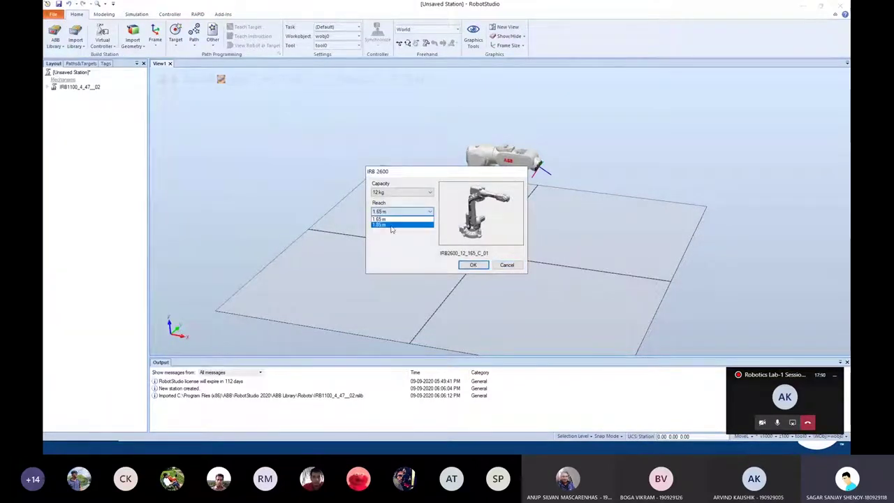
left_click(392, 225)
left_click(473, 265)
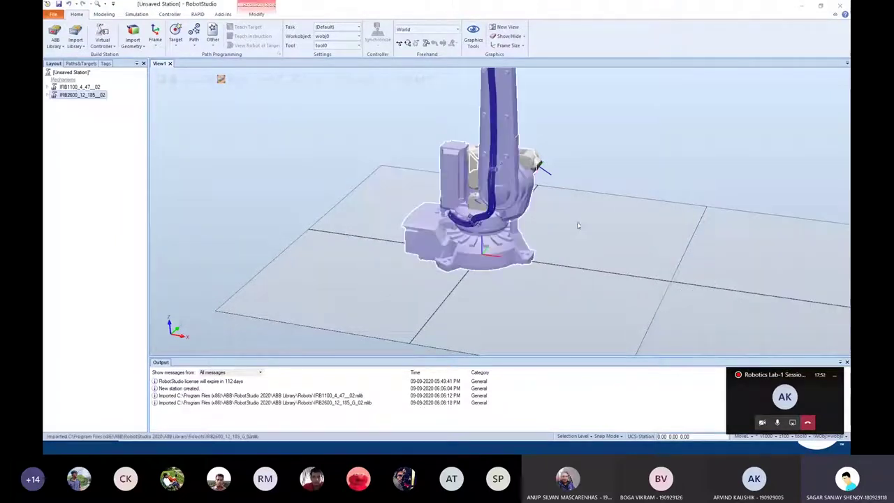
left_click(596, 191)
Delete the IRB 1100 robot from the station and bring the whole IRB 2600 into view
left_click(79, 87)
right_click(89, 89)
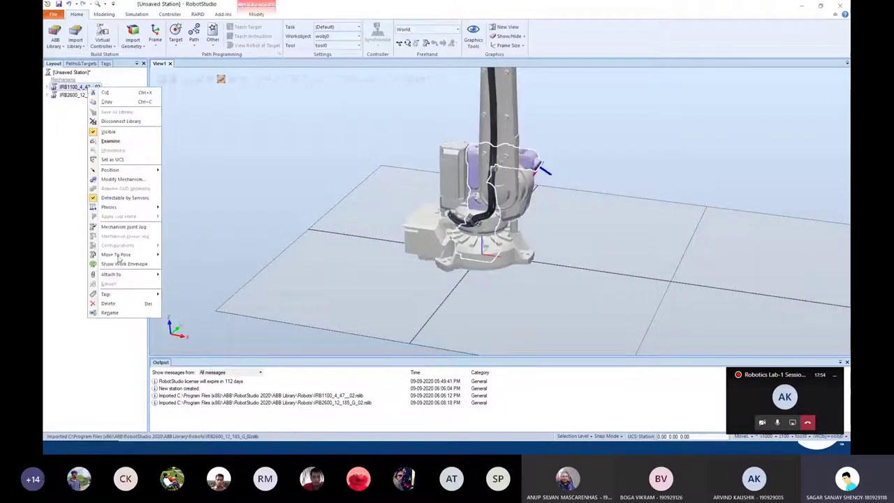
left_click(116, 301)
scroll(579, 196, "down", 4)
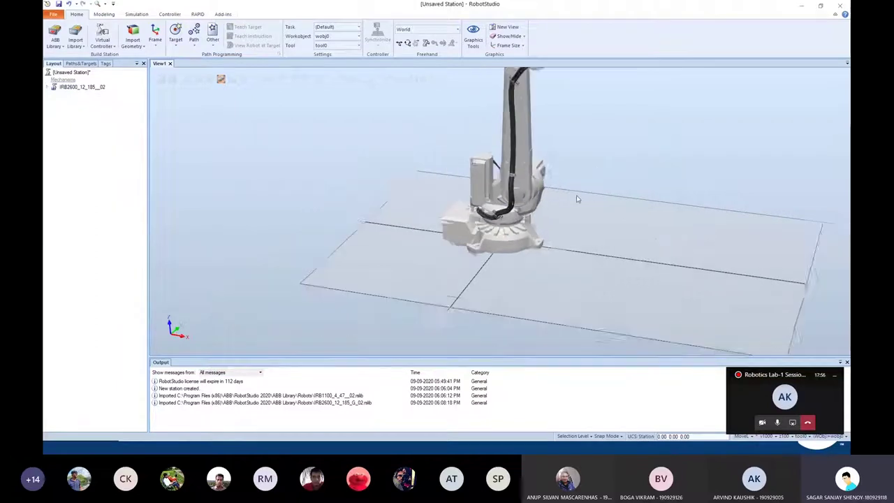
scroll(625, 112, "up", 3)
left_click_drag(594, 142, 576, 180, "ctrl")
scroll(577, 179, "up", 1)
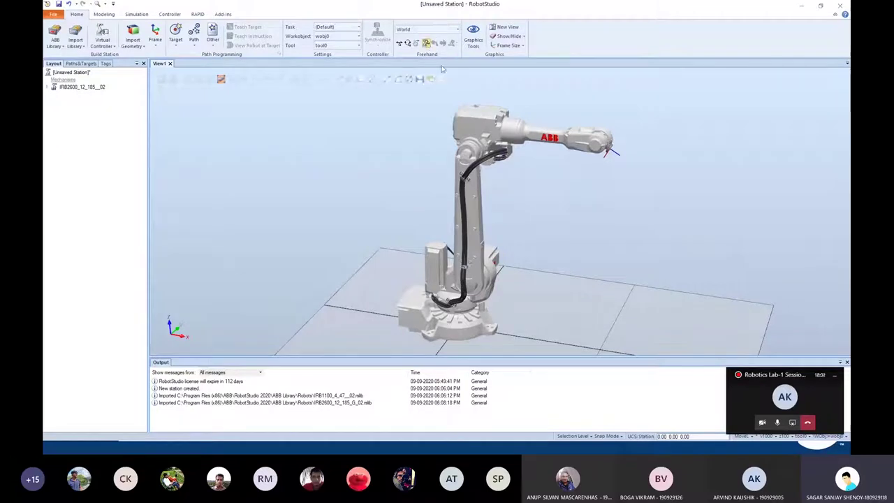
Jog the IRB 2600's joints freehand from the base up through the arm, and inspect the tool flange closely
left_click_drag(464, 308, 461, 258)
left_click_drag(477, 228, 467, 207)
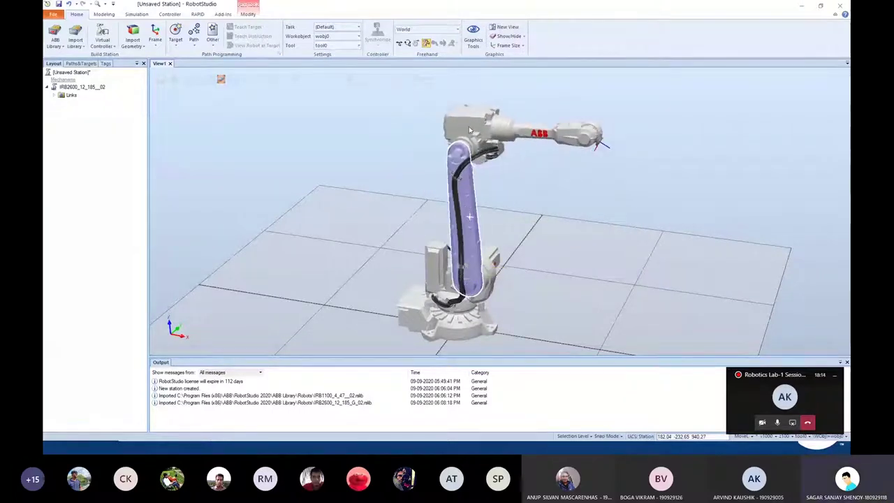
left_click_drag(472, 130, 606, 162)
scroll(567, 139, "up", 3)
scroll(618, 143, "up", 5)
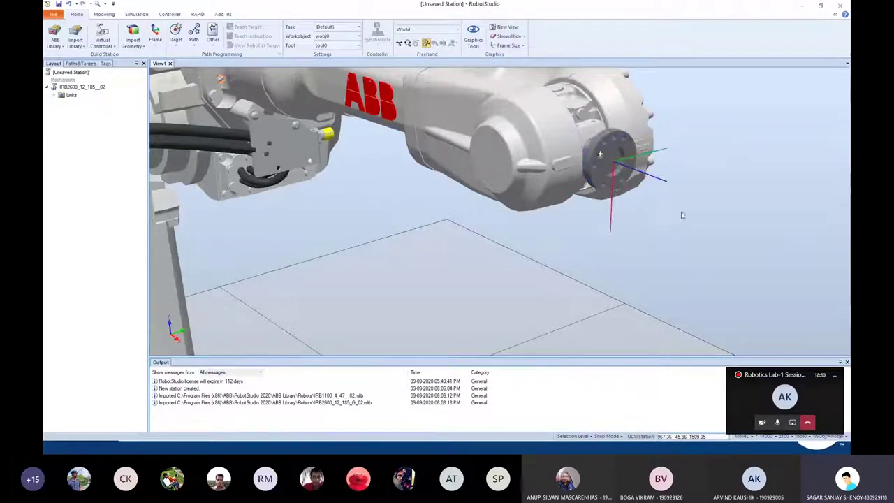
scroll(547, 207, "down", 2)
scroll(547, 206, "down", 5)
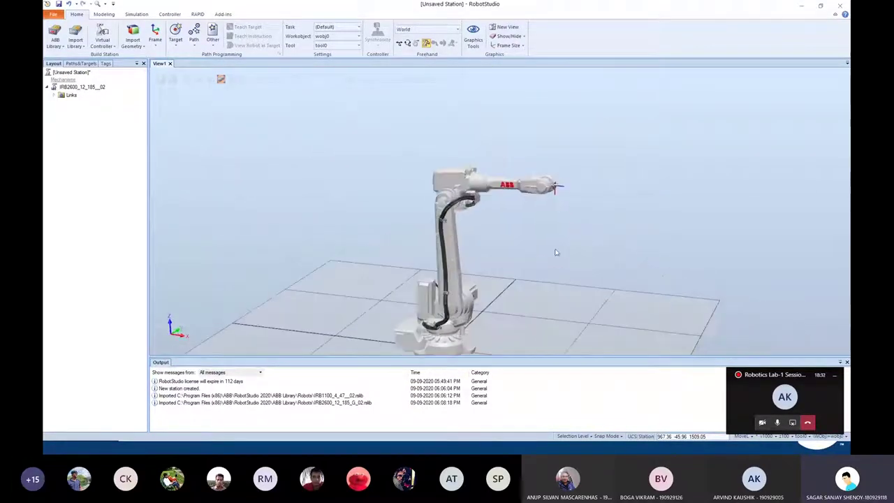
Switch to the slideshow's IRB Robot slide and advance it to the IRC5 controller picture
key("alt+Tab")
key("alt+Tab")
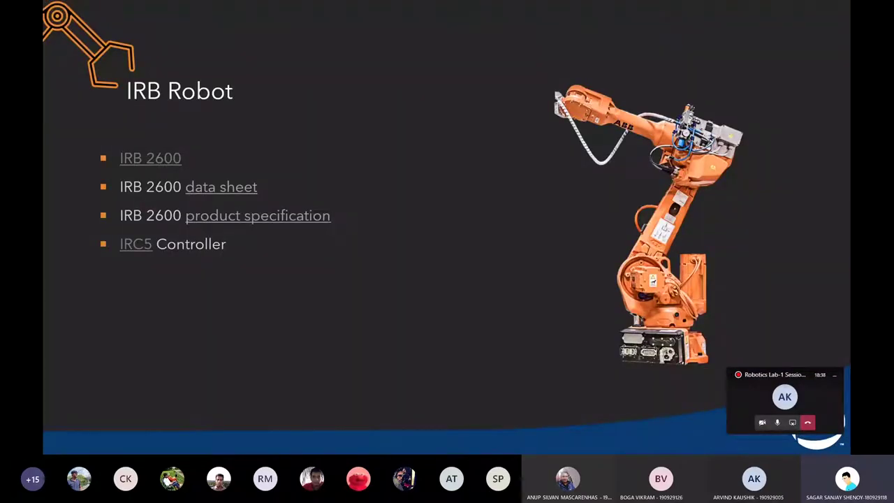
key("Right")
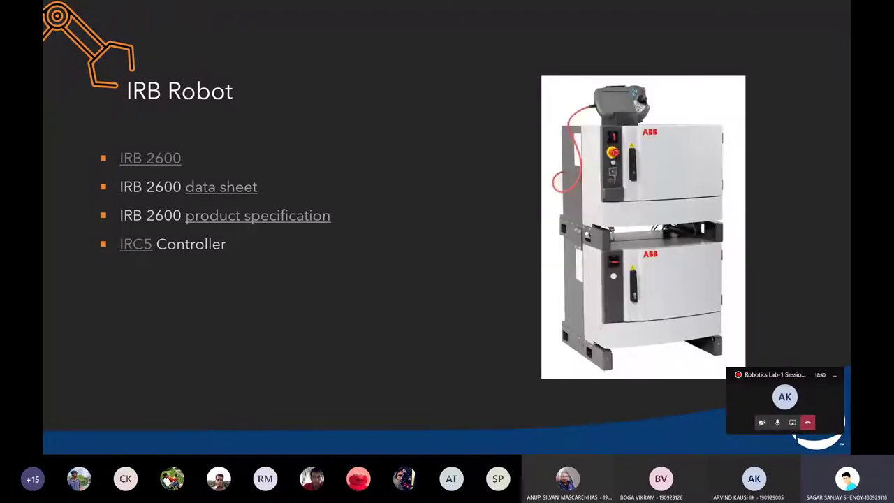
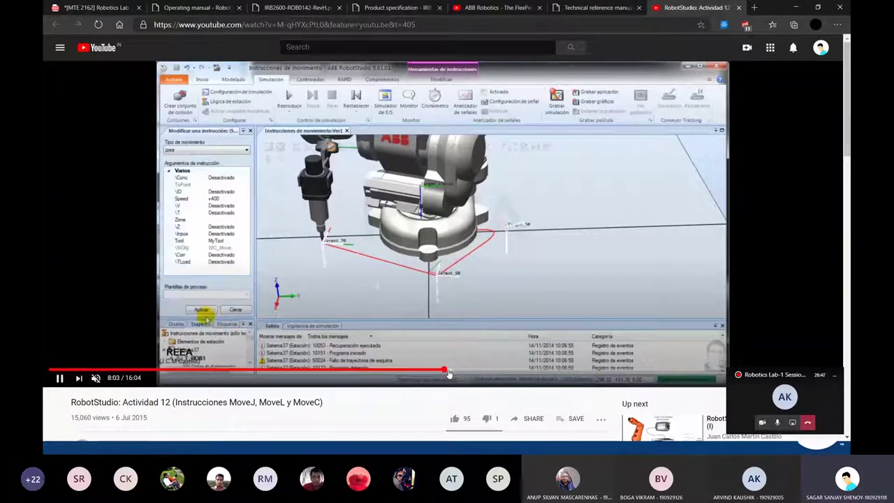
Skip through the RobotStudio movement instructions video, then view the MoveL and MoveJ video linked on the RAPID Programming slide
left_click(449, 372)
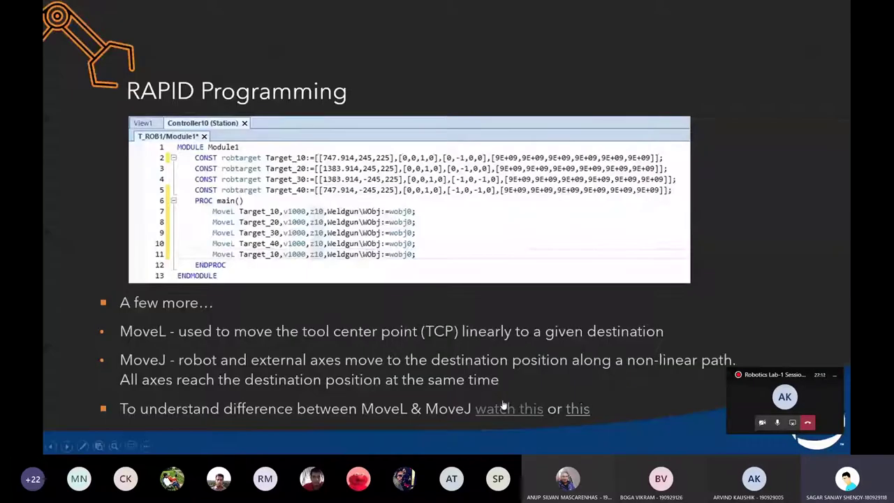
left_click(516, 411)
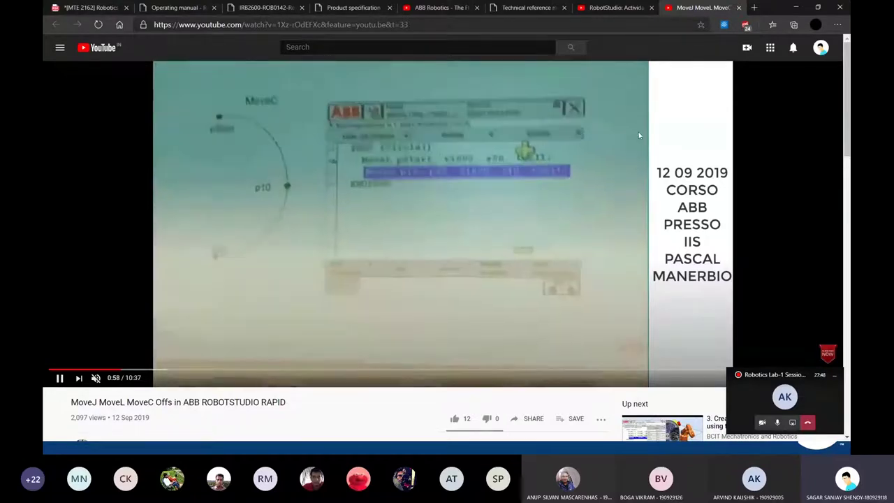
key("alt+Tab")
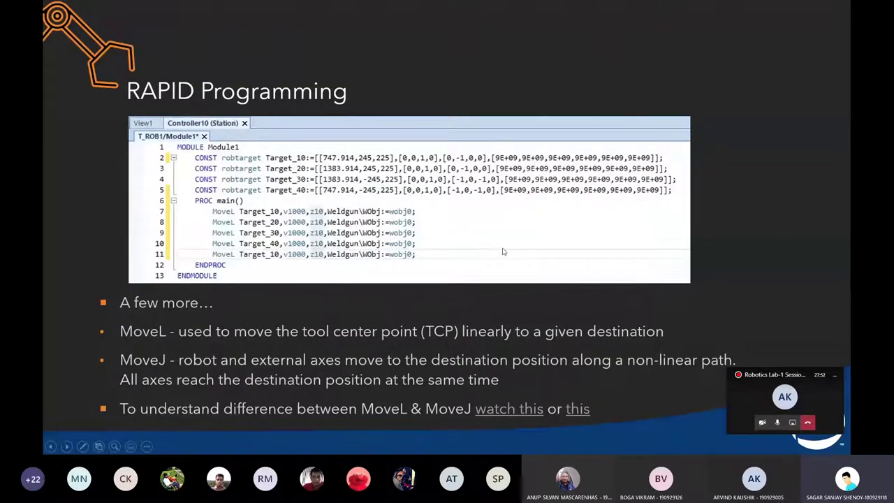
Advance the slideshow to the slide of further RobotStudio learning links, and return to RobotStudio
key("Right")
key("Right")
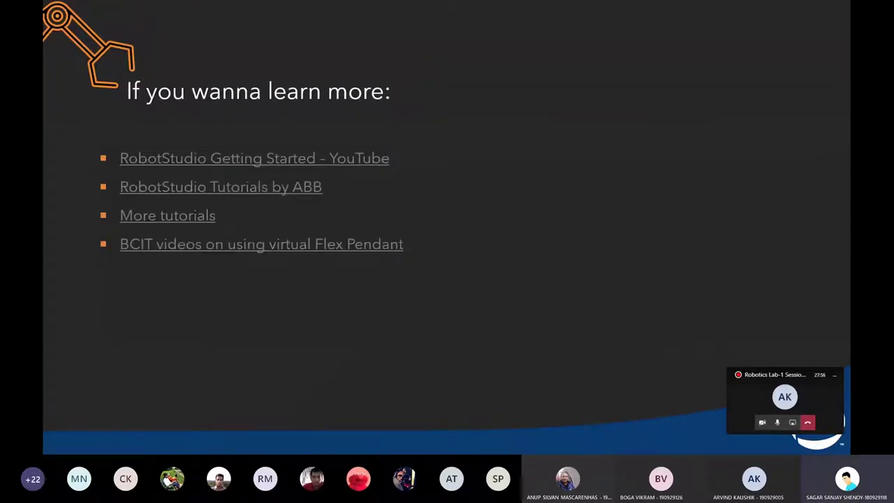
key("alt+Tab")
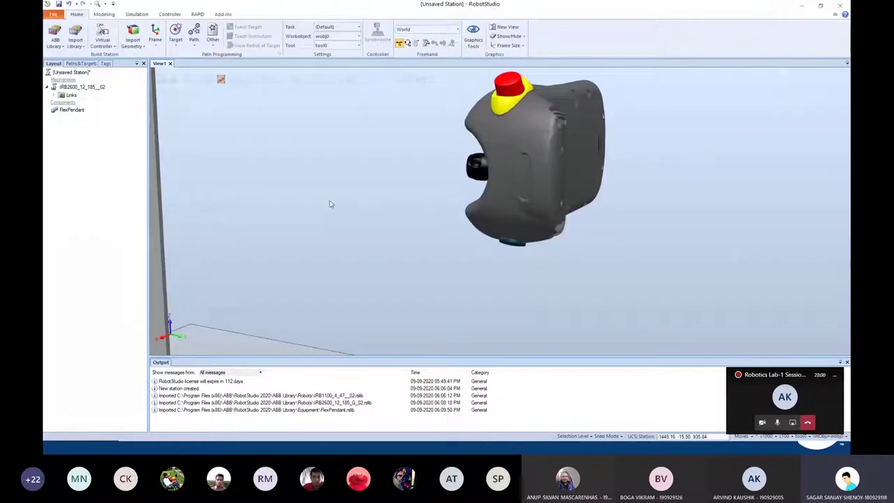
Delete the FlexPendant component from the station
scroll(416, 199, "down", 10)
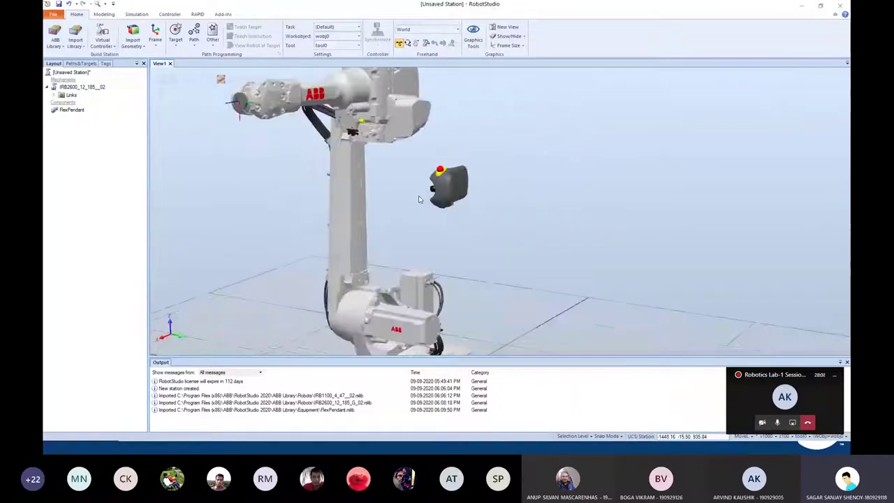
left_click_drag(461, 235, 523, 208, "ctrl")
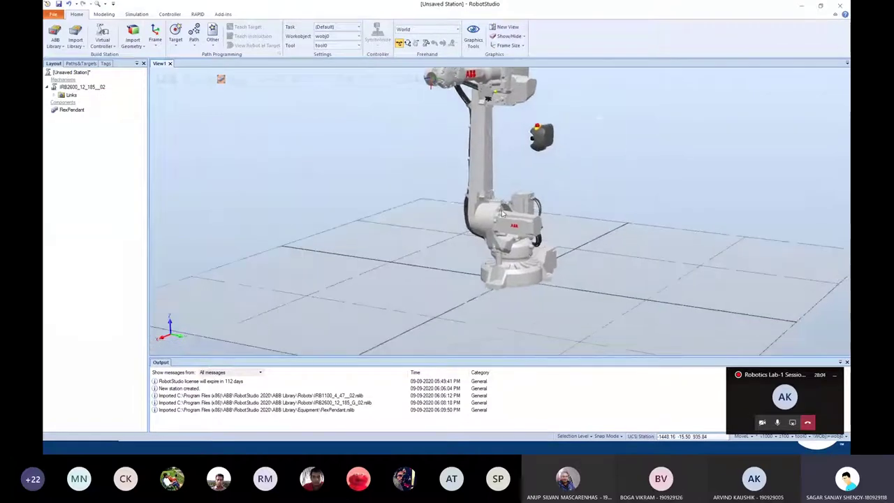
scroll(530, 203, "up", 3)
scroll(530, 203, "down", 5)
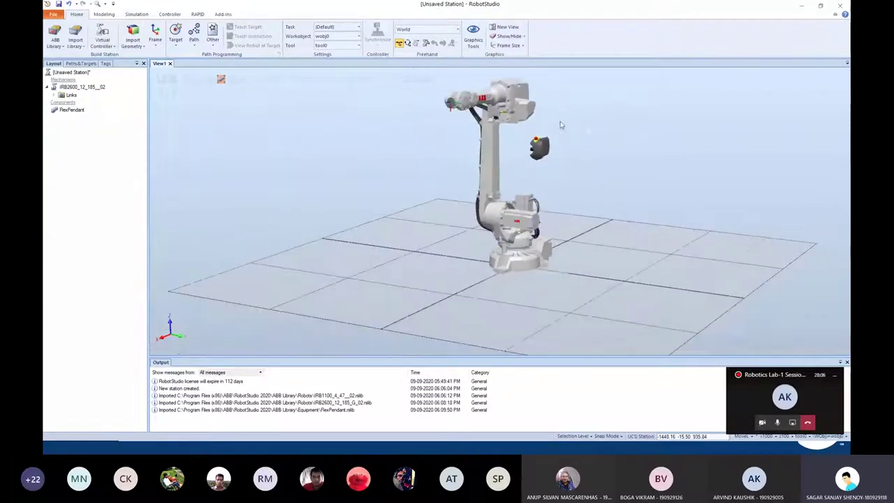
scroll(560, 121, "up", 3)
left_click_drag(558, 122, 484, 82, "ctrl+shift")
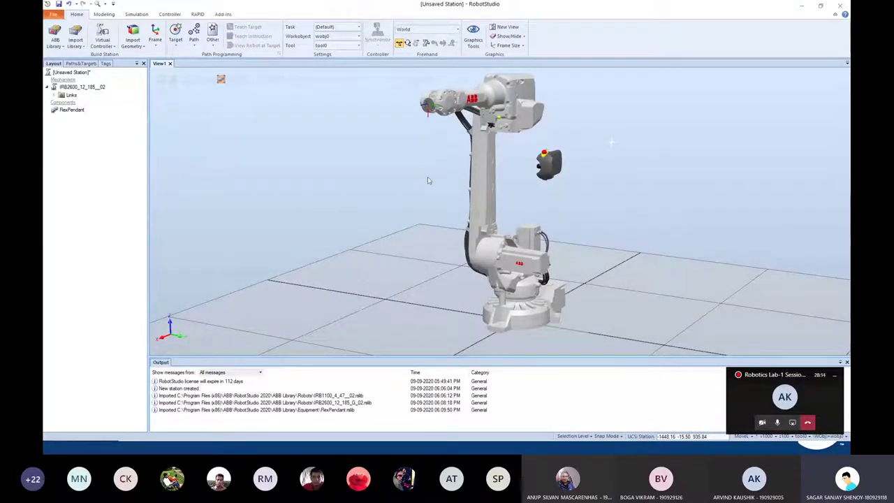
right_click(73, 113)
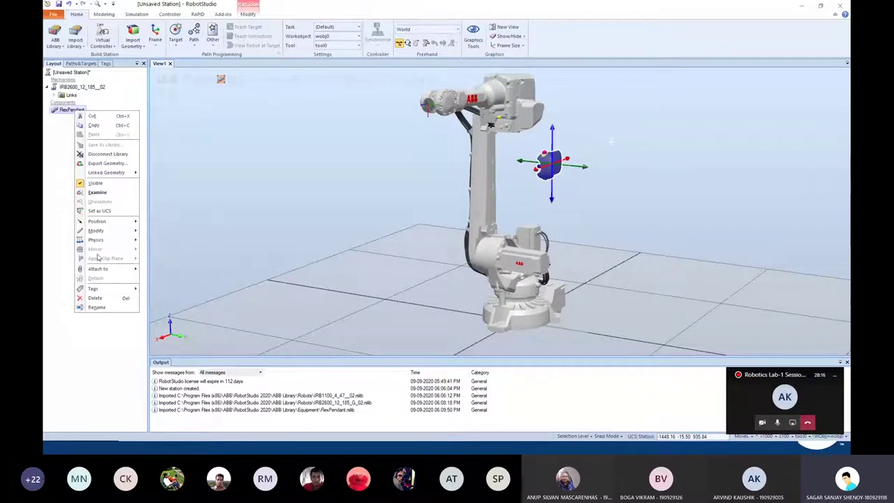
left_click(111, 298)
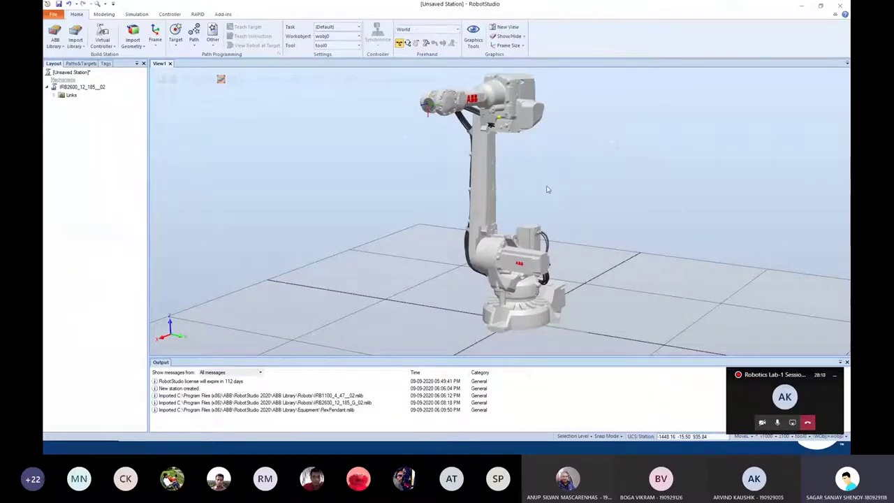
Import the IRC5 Singel-Cabinet controller from the equipment library and move it along the X axis to stand behind the robot
left_click_drag(548, 189, 566, 214, "ctrl+shift")
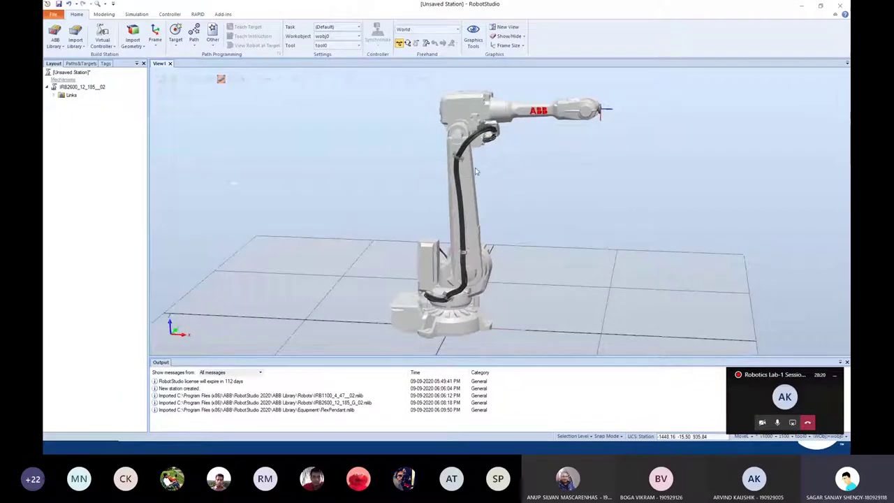
left_click(54, 42)
left_click(75, 42)
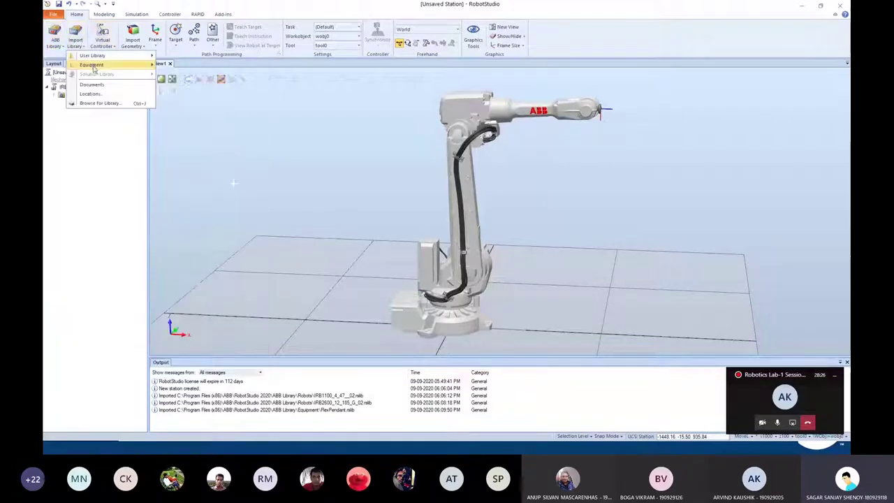
mouse_move(93, 67)
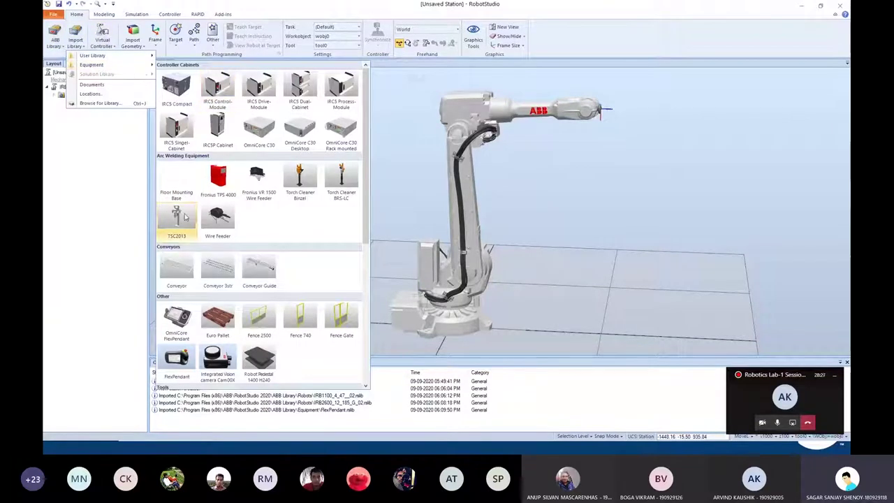
left_click(189, 136)
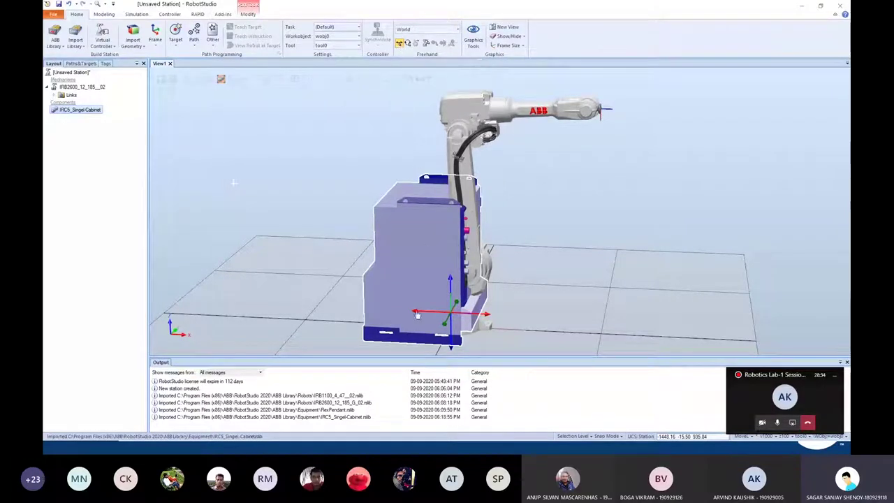
left_click_drag(417, 315, 247, 272)
left_click(361, 175)
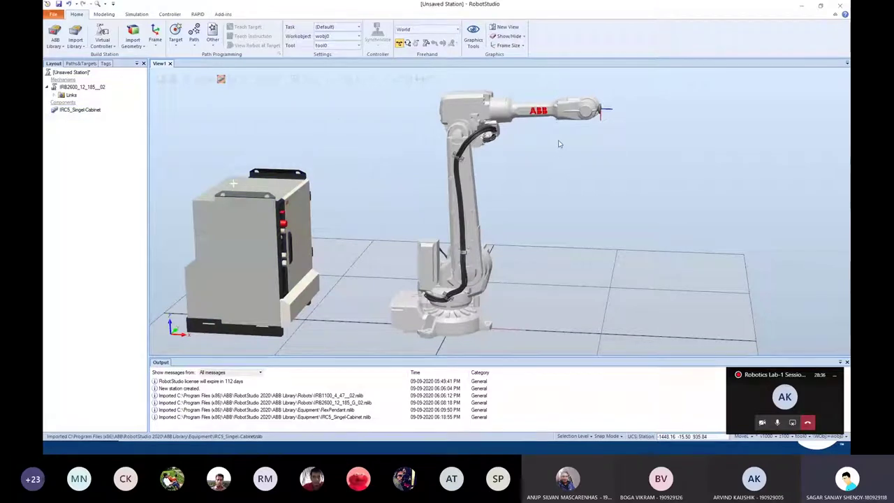
Import the Fronius Robacta MTG4000 22 deg torch from the equipment library and move it along the X axis in front of the robot
left_click(81, 49)
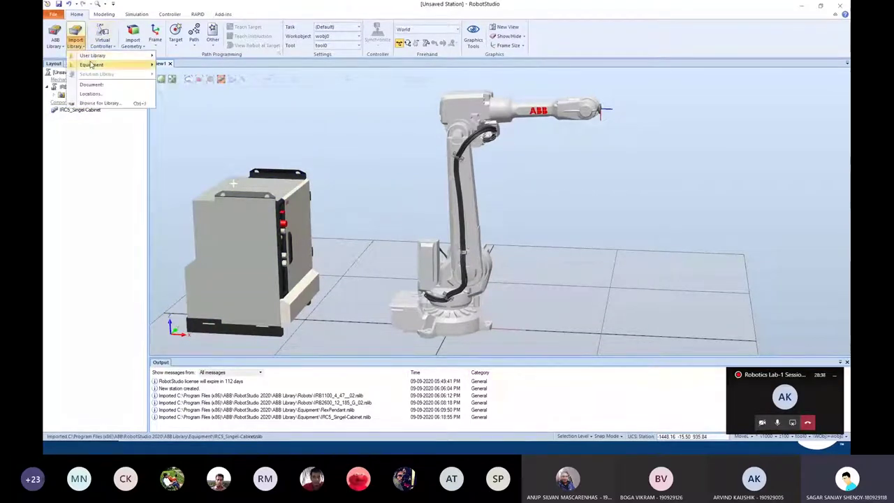
mouse_move(143, 65)
scroll(279, 231, "down", 5)
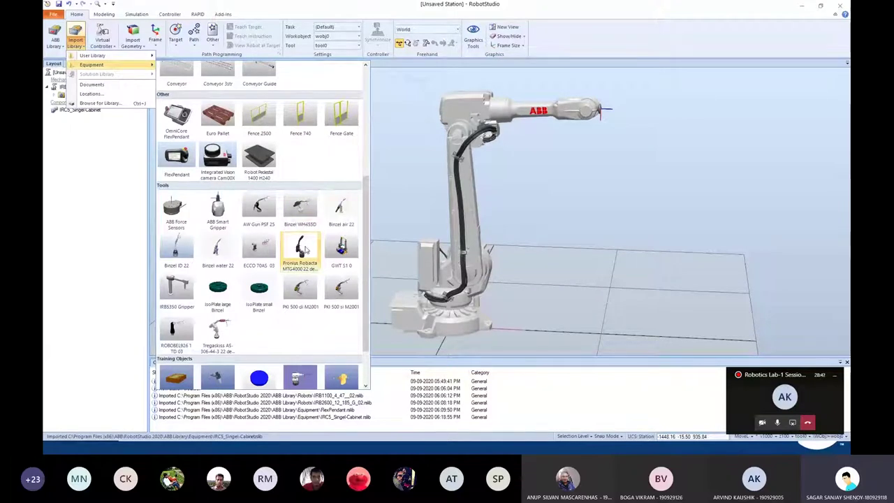
left_click(306, 252)
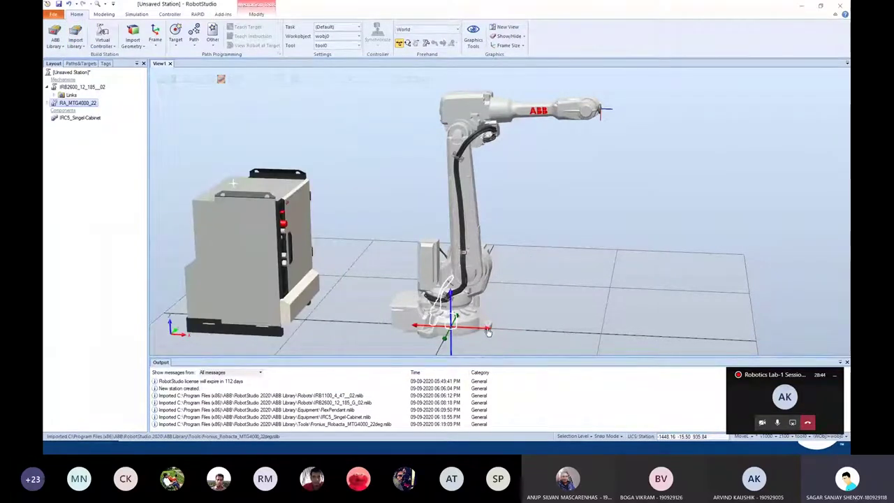
left_click_drag(487, 328, 580, 330)
left_click(555, 200)
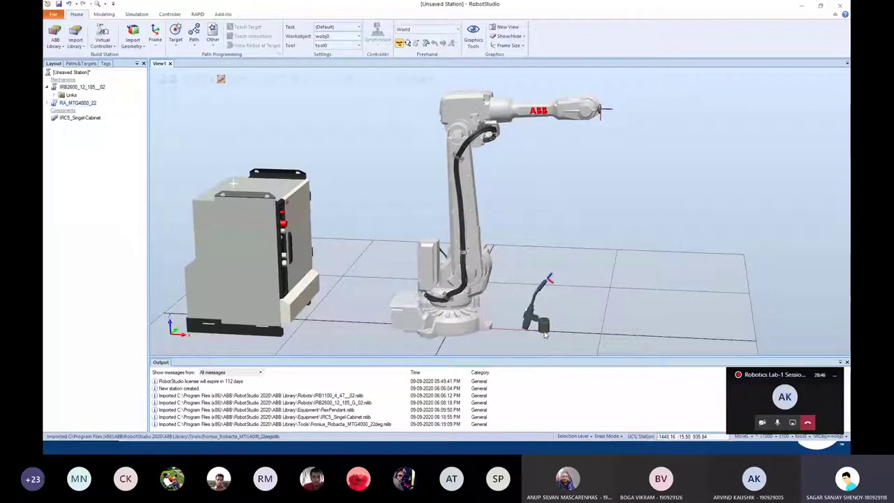
Attach the RA_MTG4000_22 torch to the IRB2600 robot, updating the torch's position to the mounting flange
right_click(75, 106)
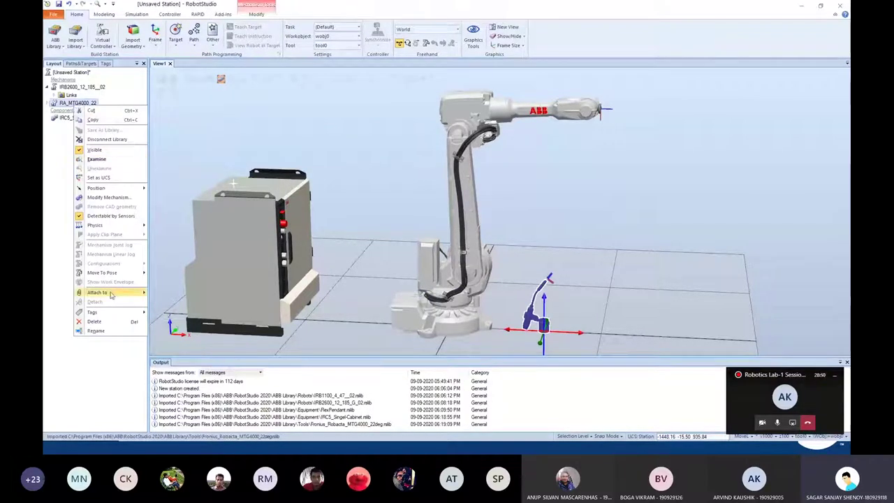
mouse_move(129, 296)
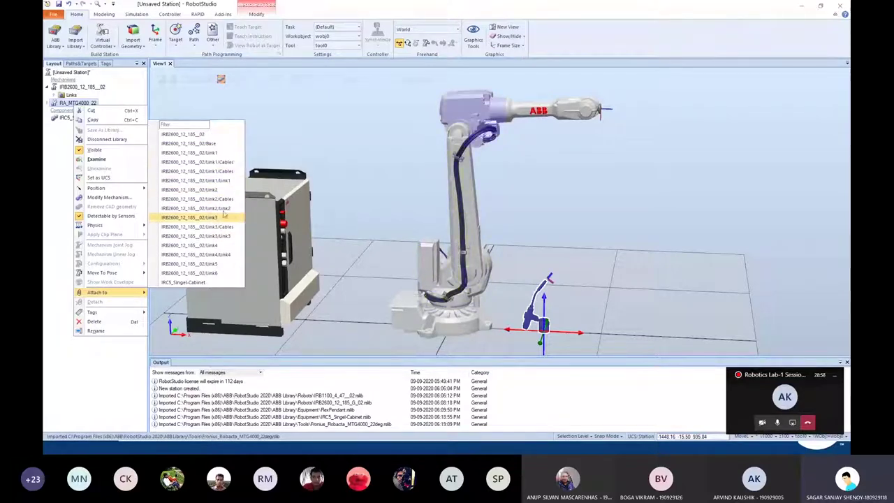
left_click(207, 135)
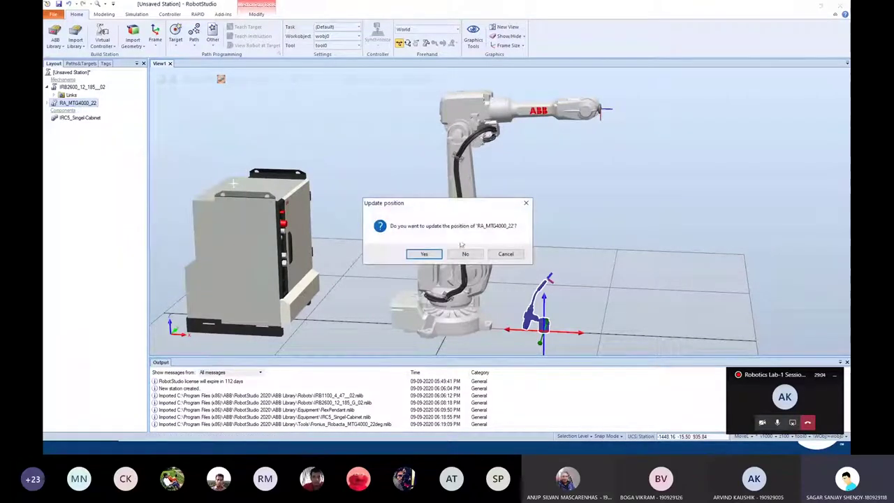
left_click(422, 254)
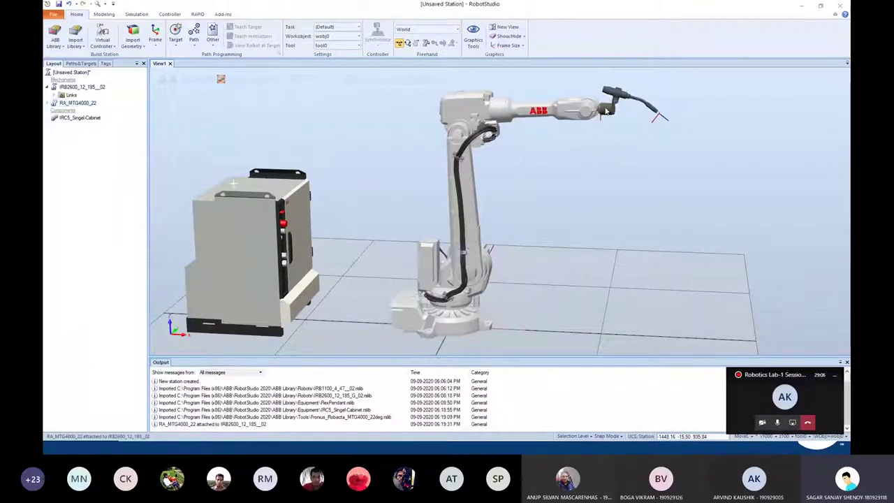
scroll(629, 115, "up", 2)
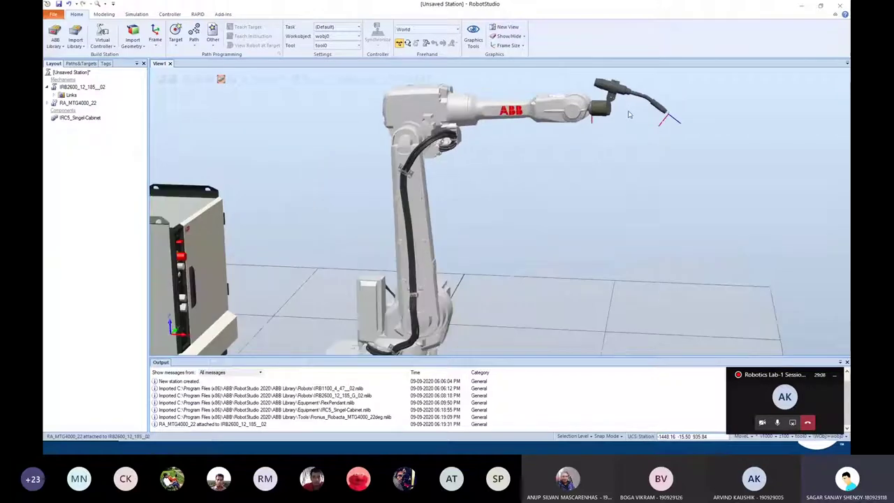
scroll(607, 128, "up", 1)
scroll(442, 154, "down", 2)
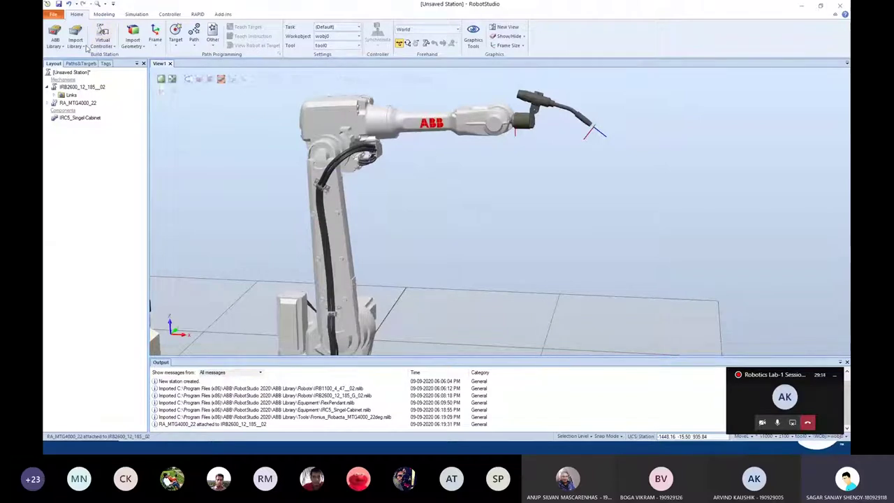
left_click(171, 77)
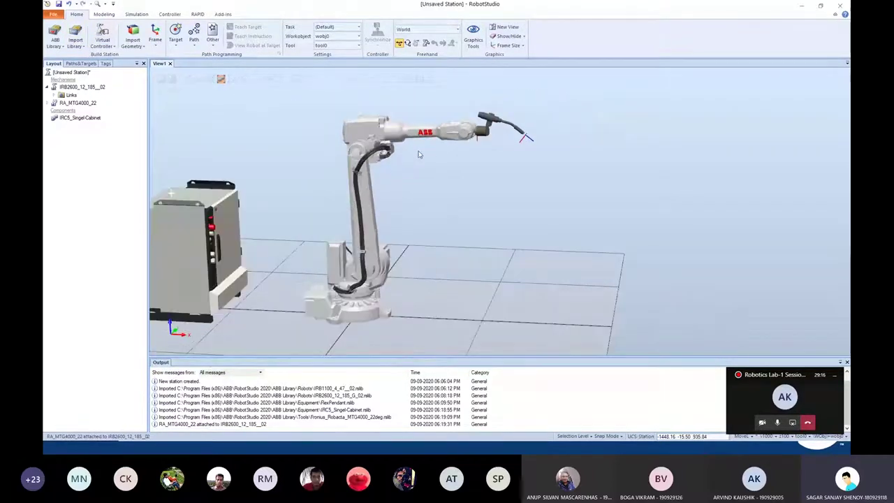
left_click(101, 45)
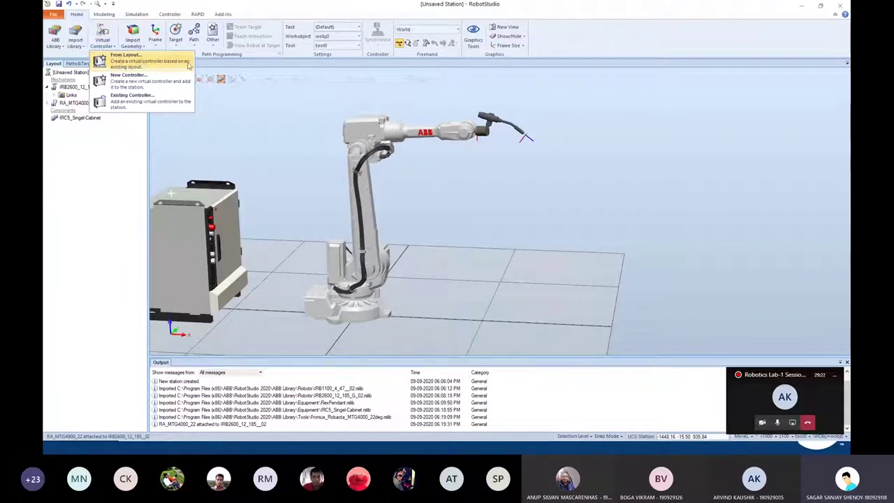
left_click(836, 377)
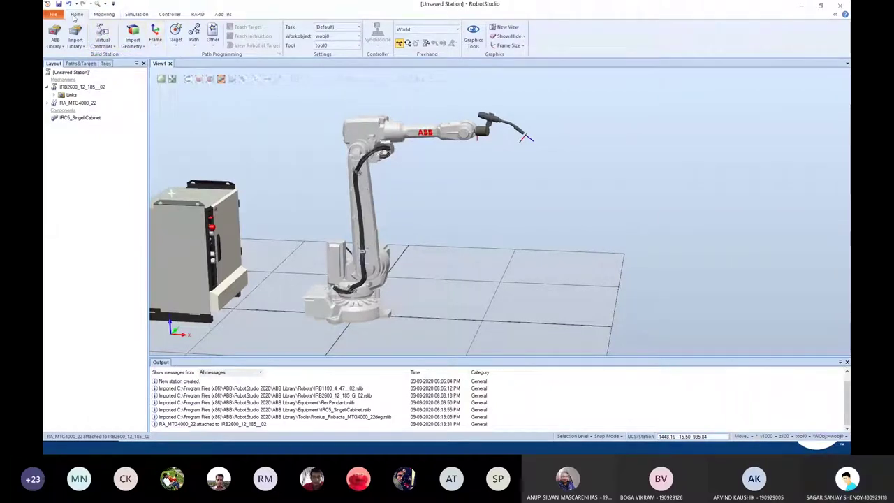
Create a solid box with a length of 400 mm and its corner point at the world origin
left_click(109, 14)
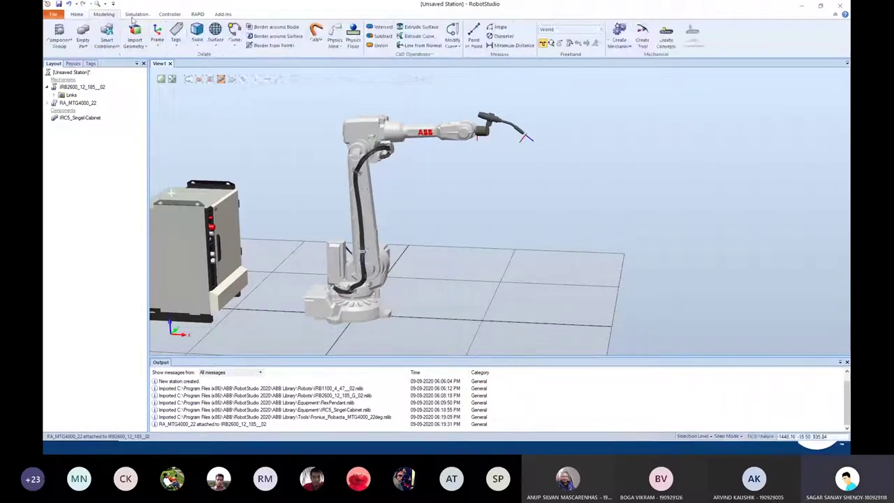
left_click(198, 42)
left_click(232, 67)
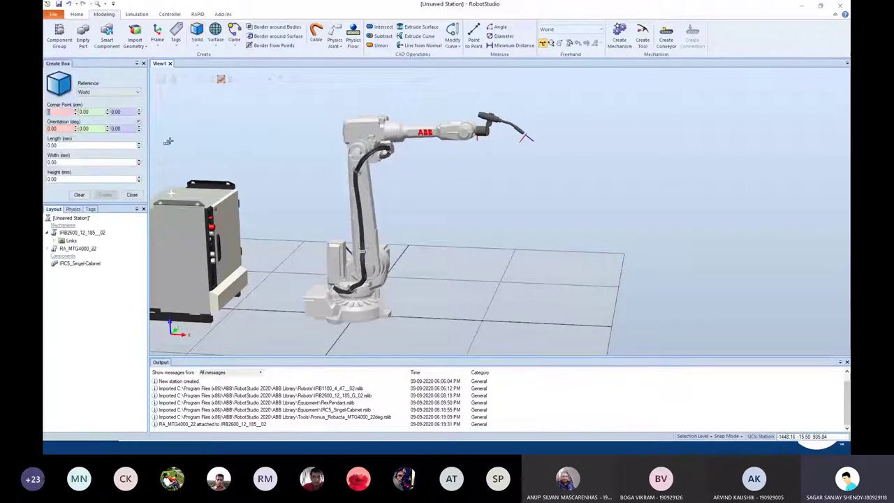
left_click(63, 146)
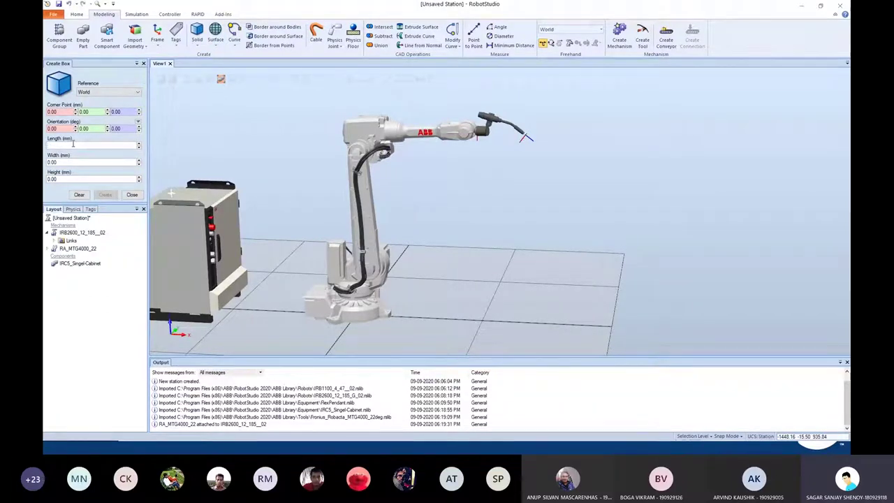
type("400")
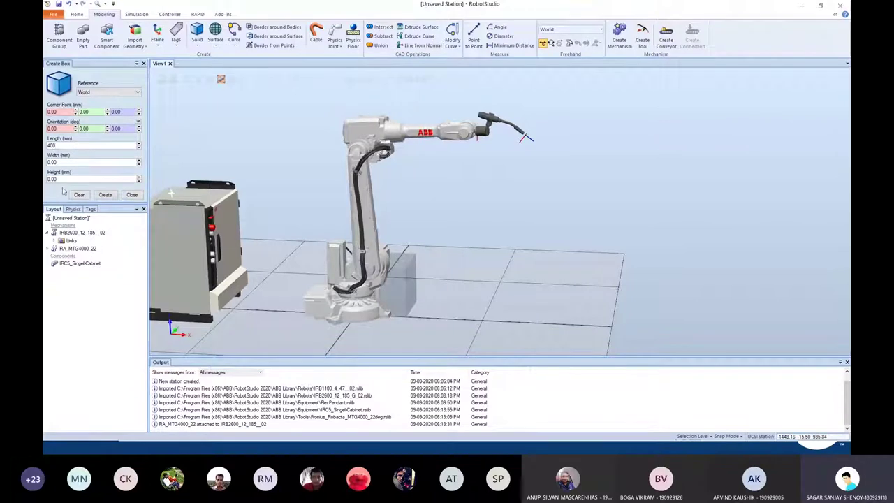
type("400")
left_click(105, 195)
Move the new box along the X axis to stand in front of the robot, and finish box creation
left_click_drag(392, 318, 475, 321)
left_click_drag(437, 210, 475, 217, "ctrl+shift")
left_click_drag(486, 295, 479, 233, "ctrl+shift")
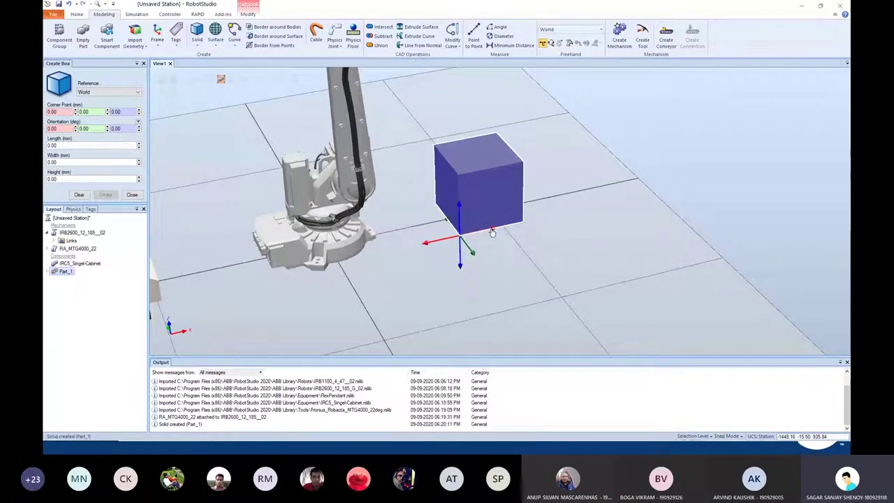
left_click(650, 145)
left_click(143, 64)
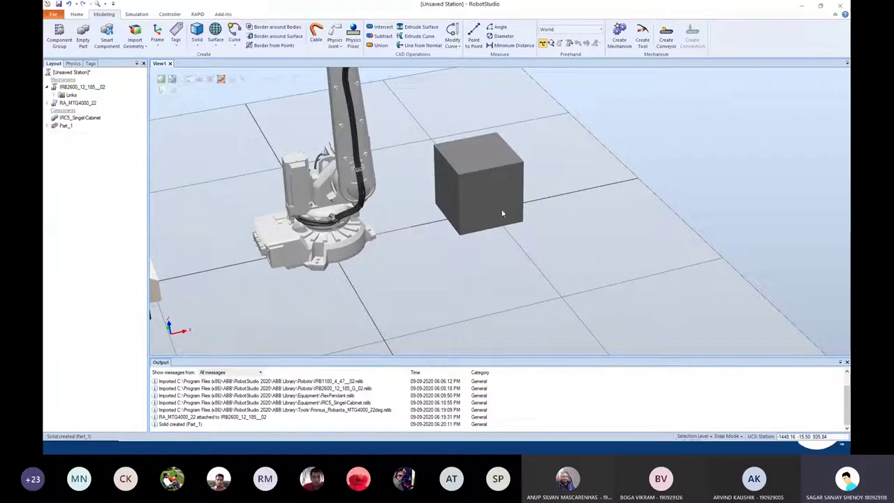
scroll(486, 96, "down", 5)
scroll(514, 273, "up", 2)
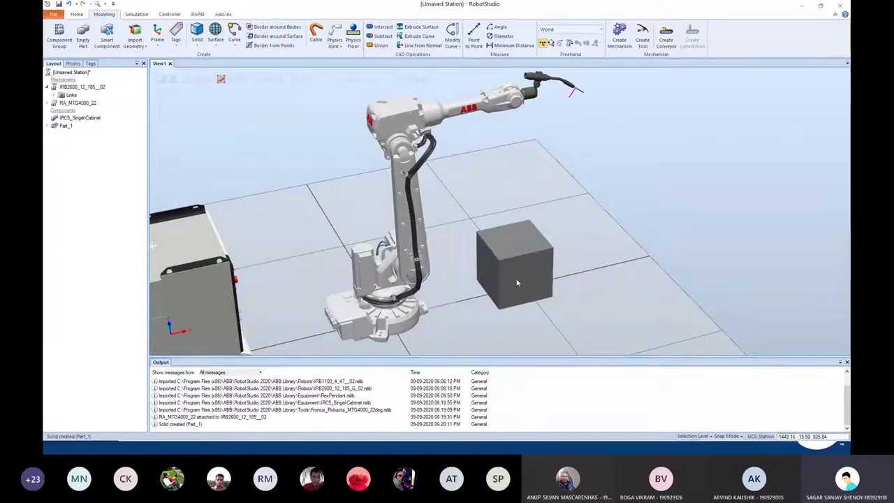
scroll(469, 189, "down", 1)
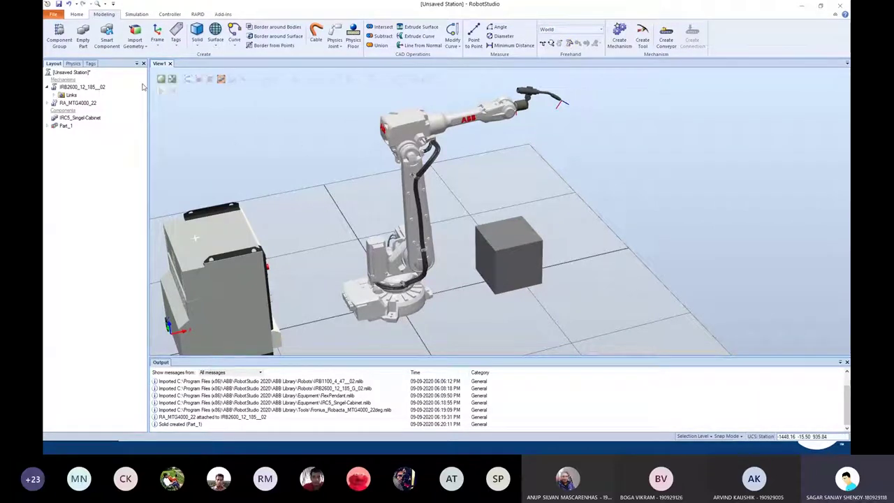
scroll(126, 37, "up", 1)
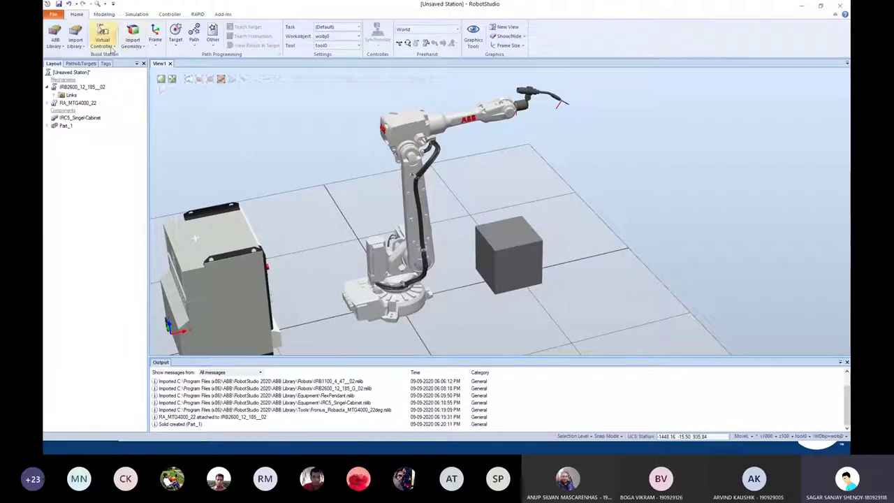
left_click(102, 41)
left_click(117, 62)
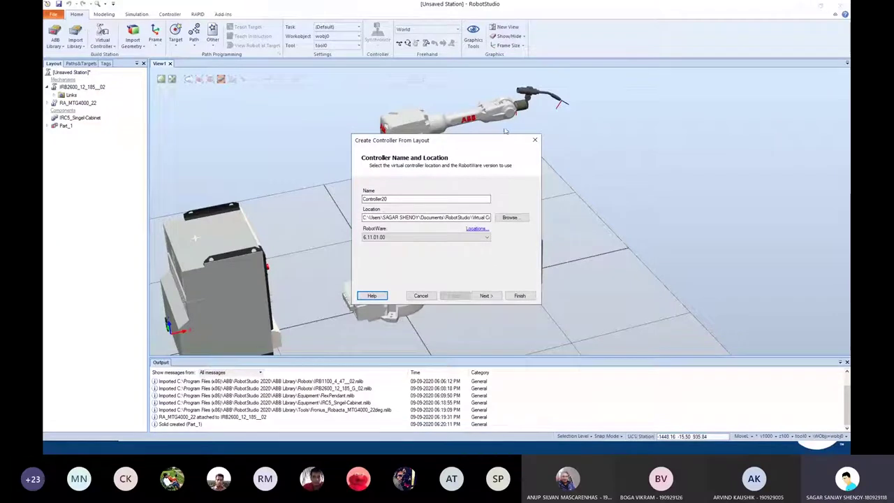
left_click(535, 139)
Create a virtual controller from the station layout, named Controller20, with RobotWare 6.11.01.00
left_click(102, 39)
left_click(132, 72)
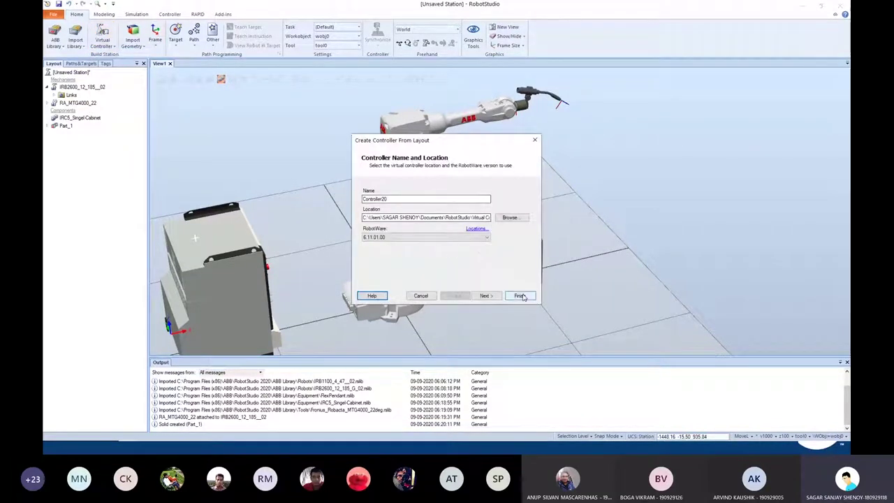
left_click(520, 296)
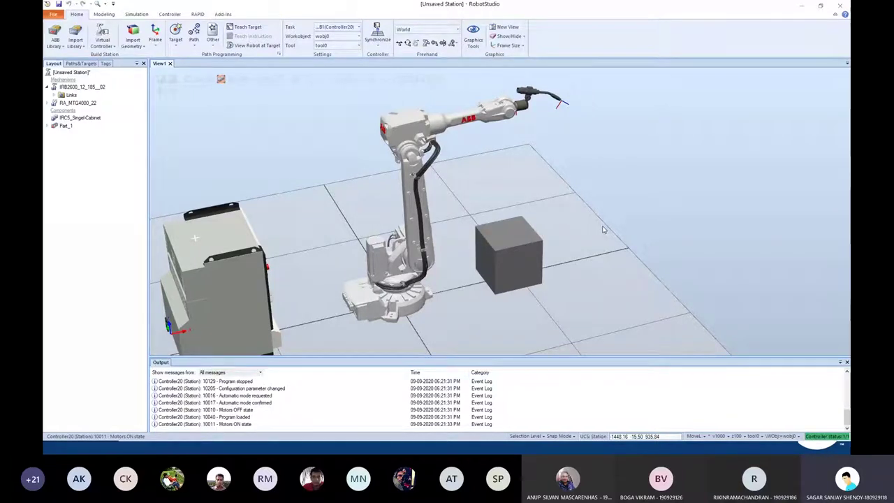
Turn on advanced lighting for the station view and turn it off again
left_click_drag(603, 227, 520, 191, "ctrl")
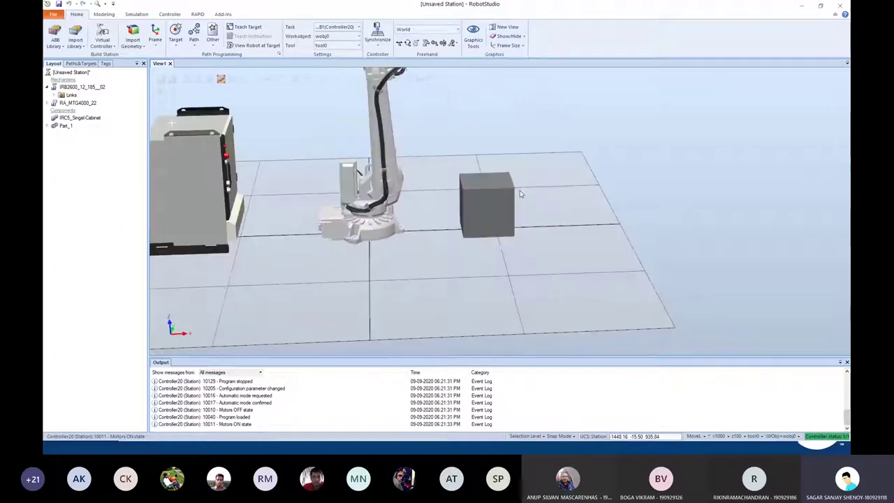
scroll(520, 191, "down", 2)
scroll(421, 78, "up", 3)
scroll(437, 119, "down", 2)
scroll(335, 117, "up", 2)
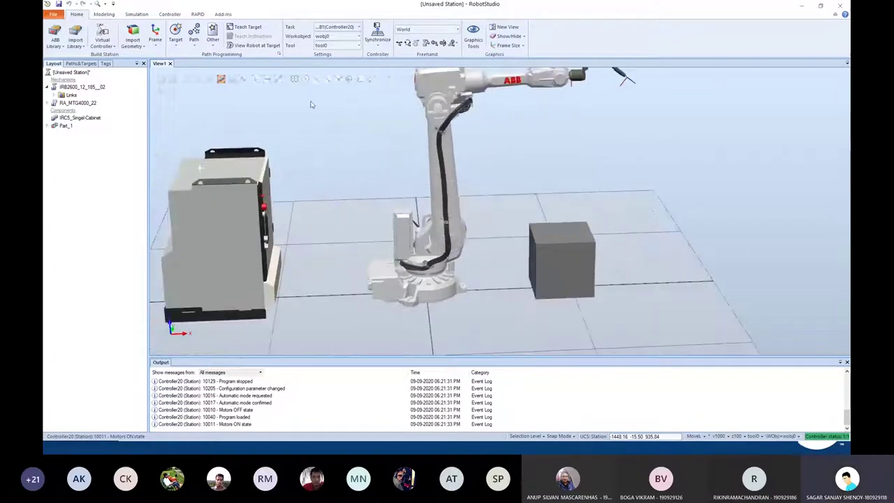
left_click(473, 35)
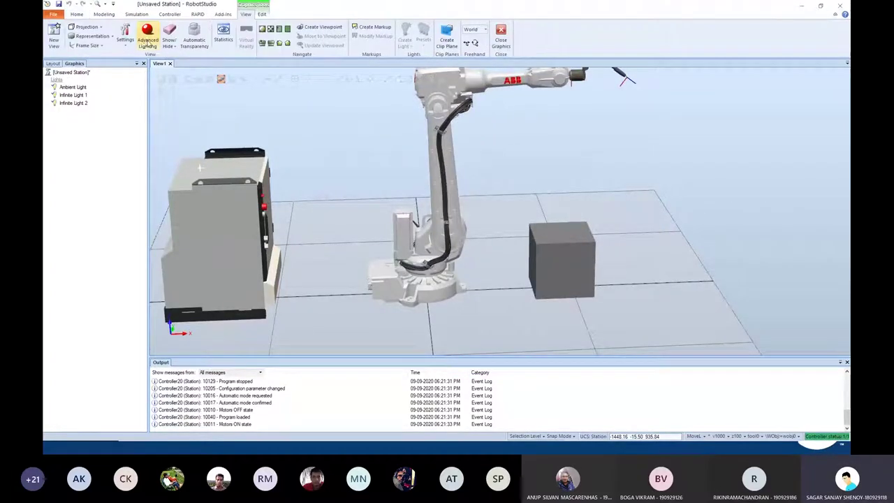
left_click(147, 38)
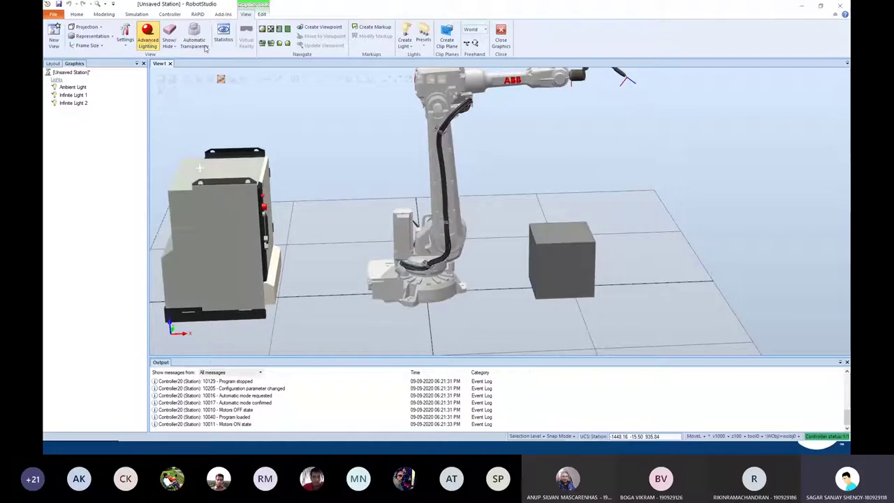
left_click(148, 37)
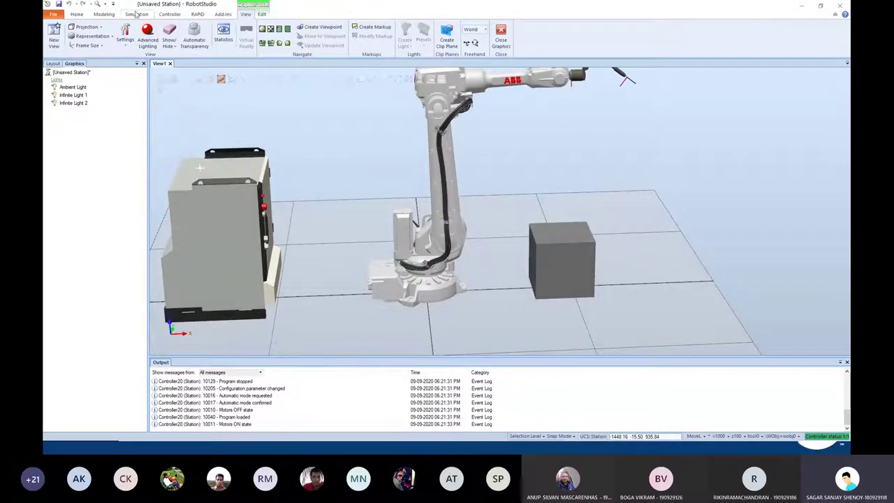
left_click(77, 14)
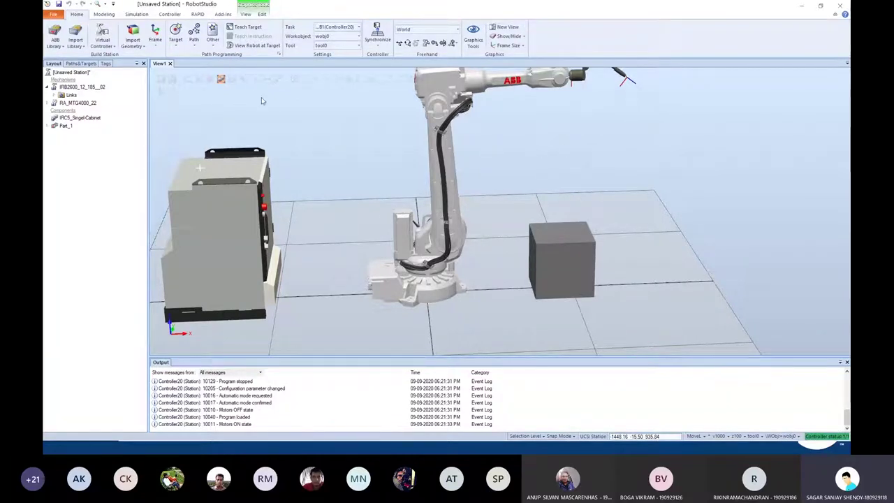
left_click_drag(575, 221, 546, 82, "ctrl+shift")
scroll(559, 80, "up", 1)
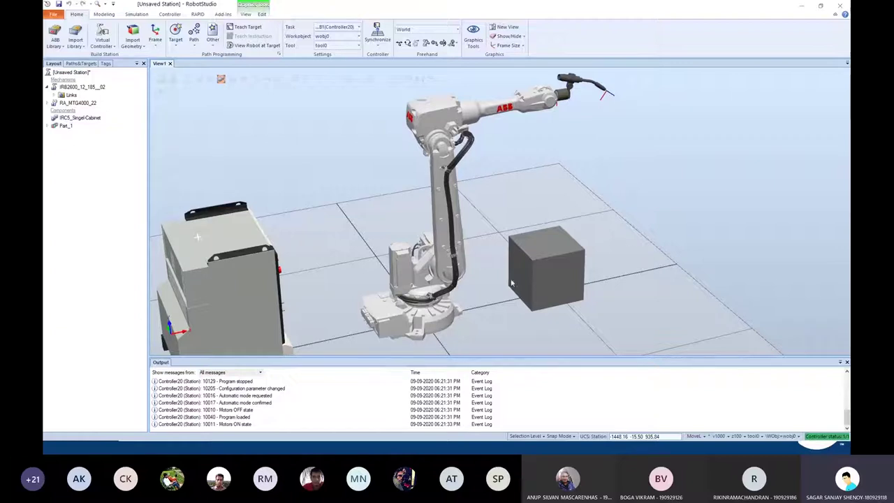
left_click(176, 43)
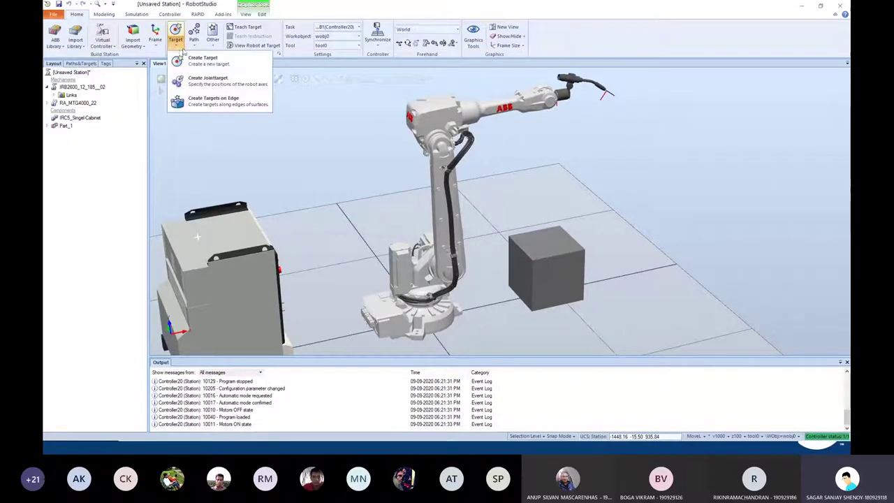
left_click(190, 58)
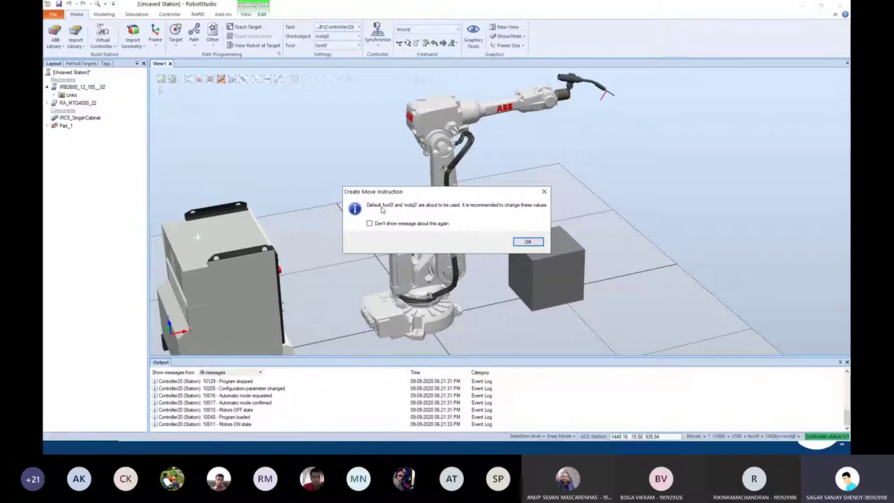
left_click(544, 193)
left_click(143, 64)
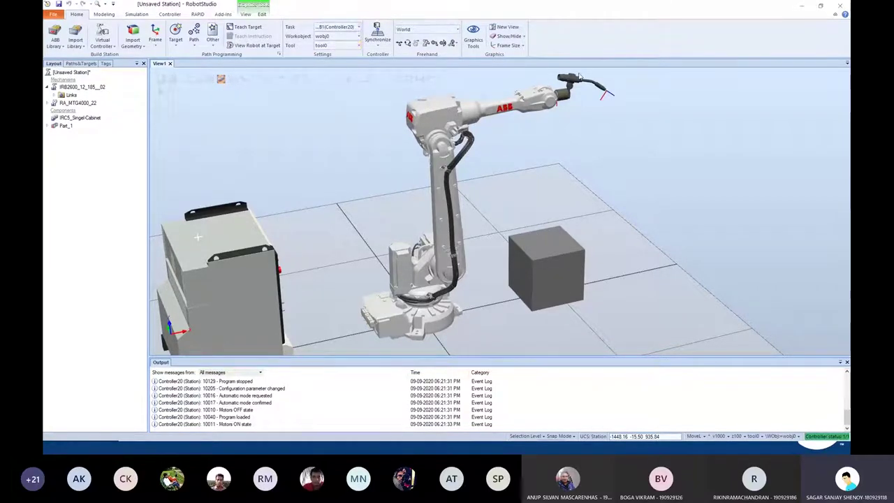
Set the active tool for path programming to Weldgun
scroll(569, 115, "up", 3)
scroll(569, 115, "up", 5)
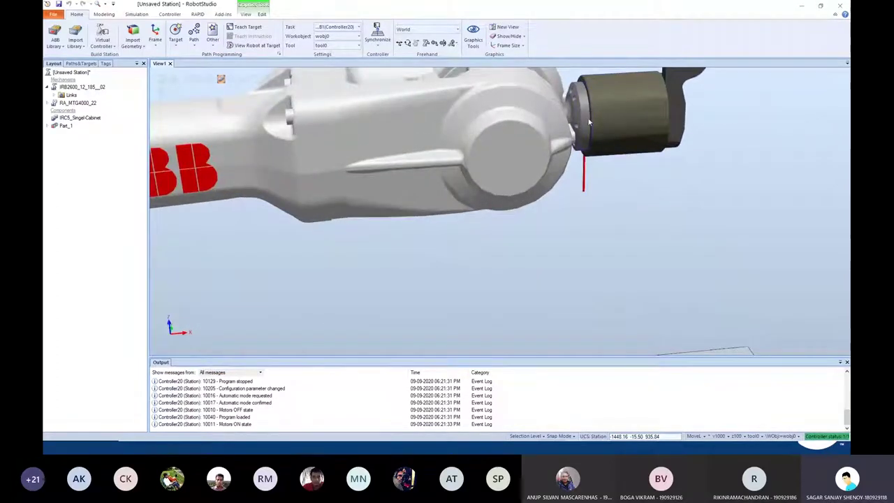
left_click(321, 44)
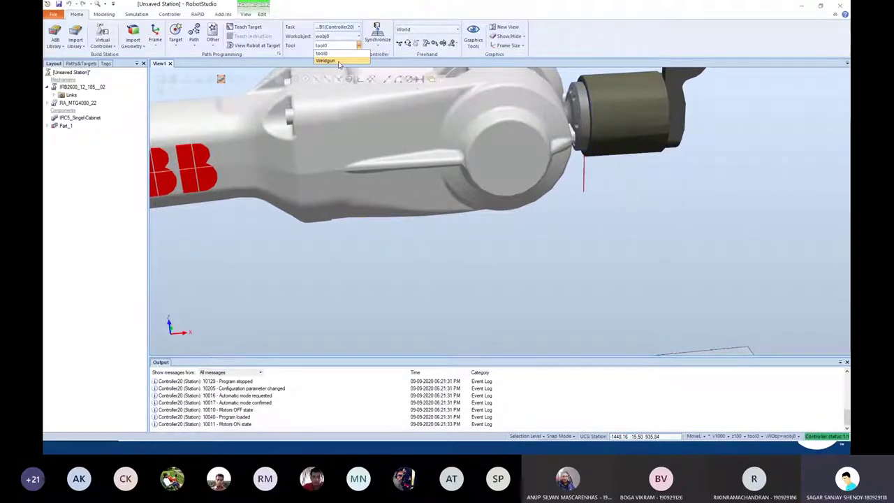
scroll(586, 167, "down", 4)
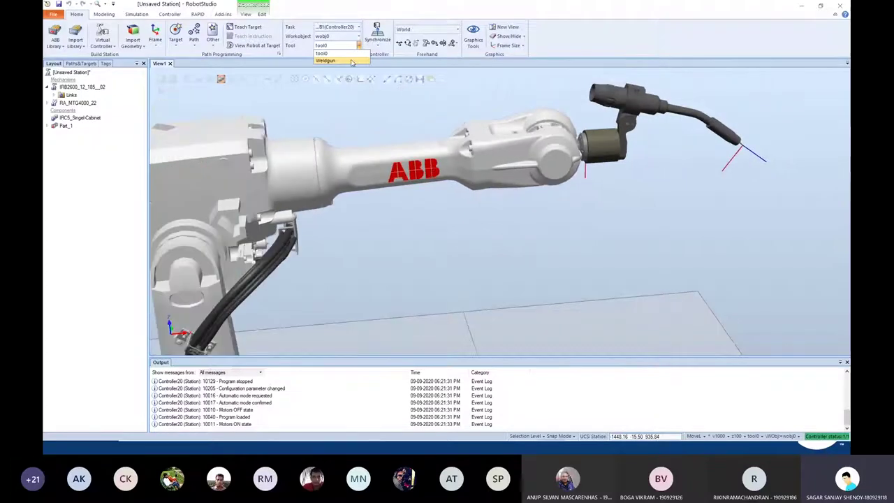
left_click(352, 62)
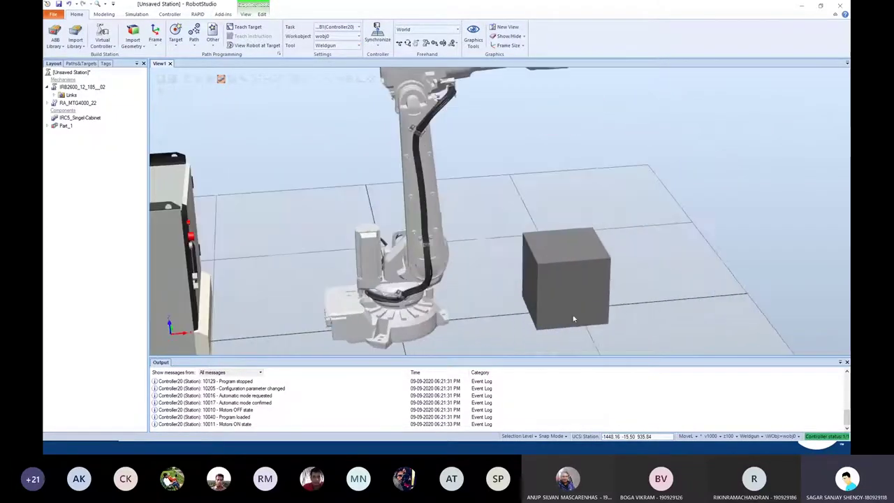
Start creating targets with the World reference and default wobj0, and set the snap mode to end points
left_click(173, 44)
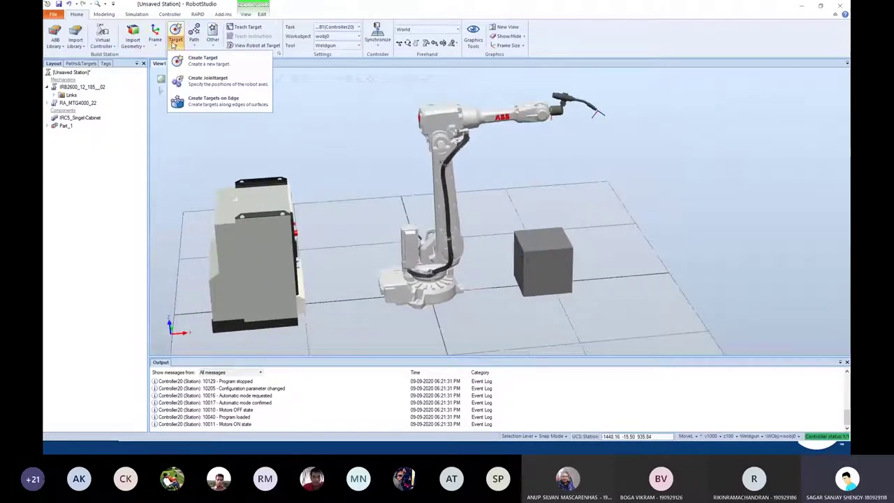
left_click(202, 61)
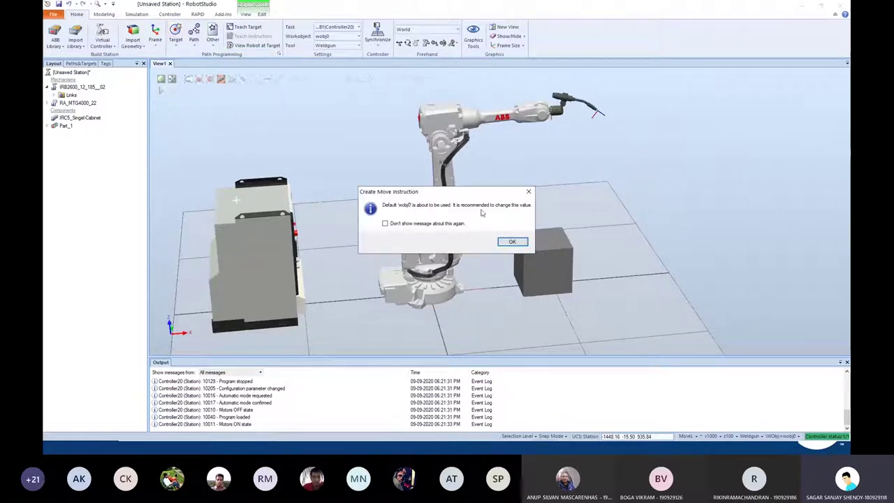
left_click(512, 242)
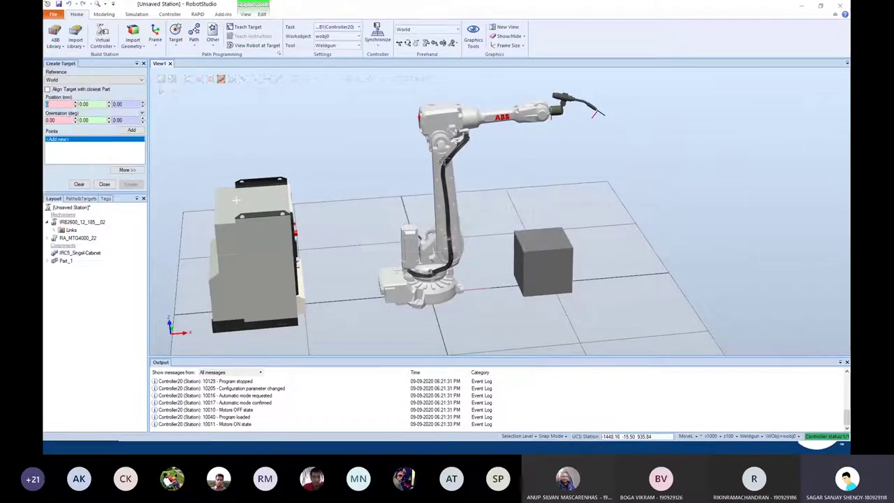
left_click_drag(567, 214, 613, 256, "ctrl+shift")
scroll(480, 216, "up", 5)
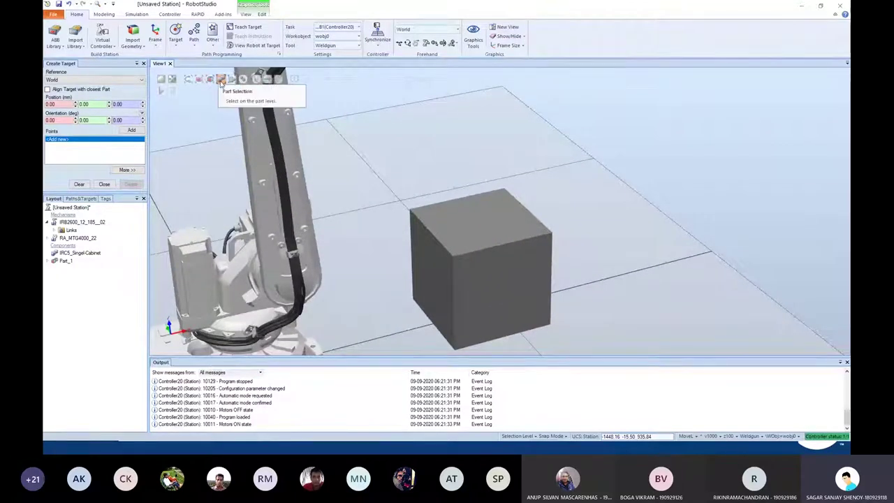
left_click(455, 220)
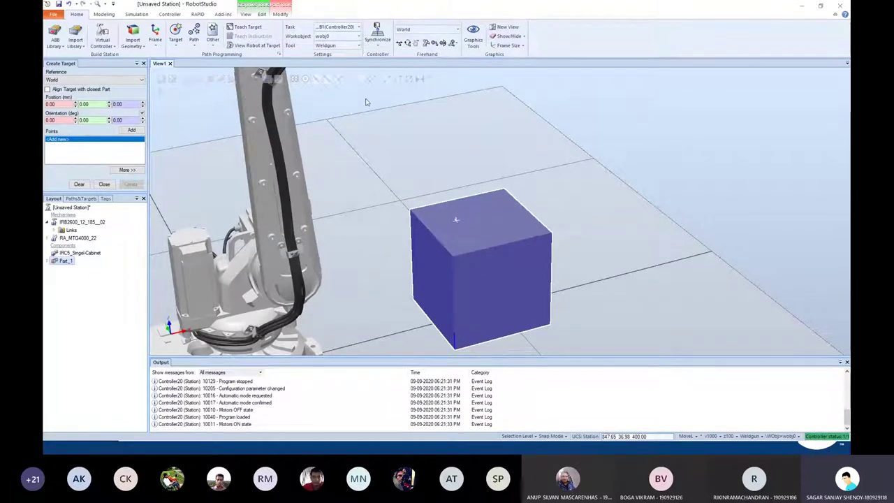
left_click(679, 114)
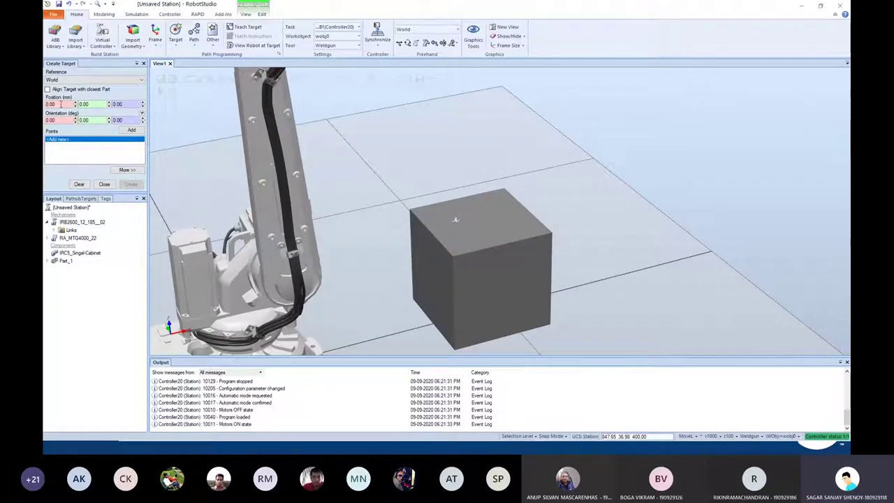
left_click(60, 104)
scroll(400, 205, "up", 3)
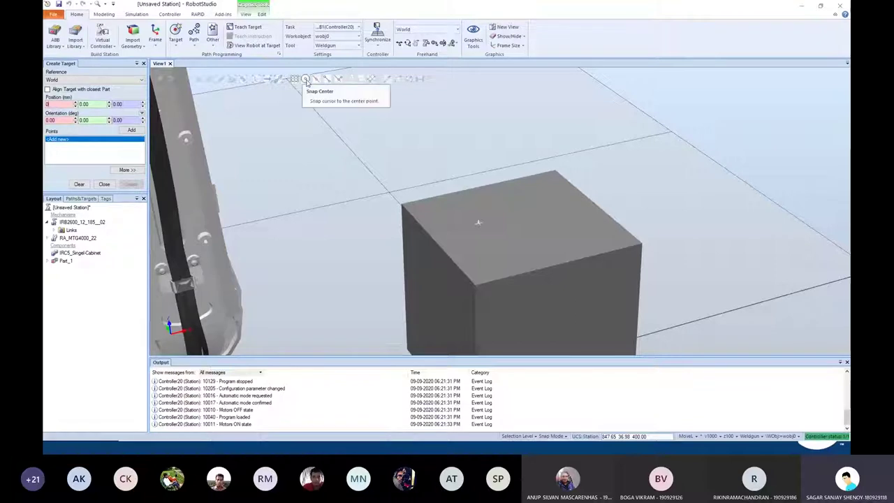
left_click(328, 80)
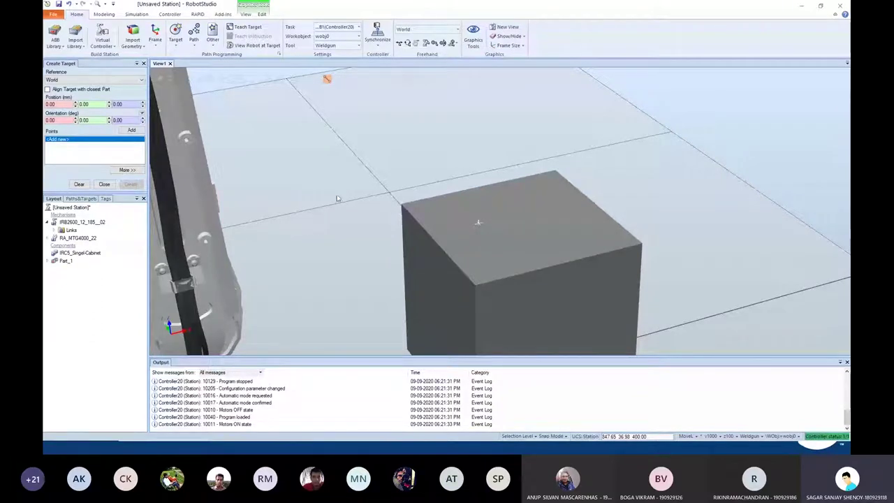
Create four targets at the top corners of the box, going around from the far corner nearest the robot
left_click(399, 204)
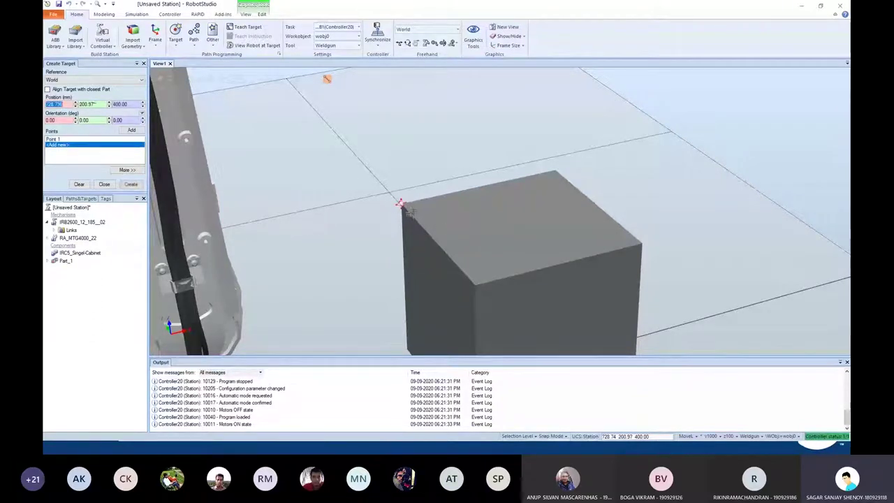
left_click(554, 170)
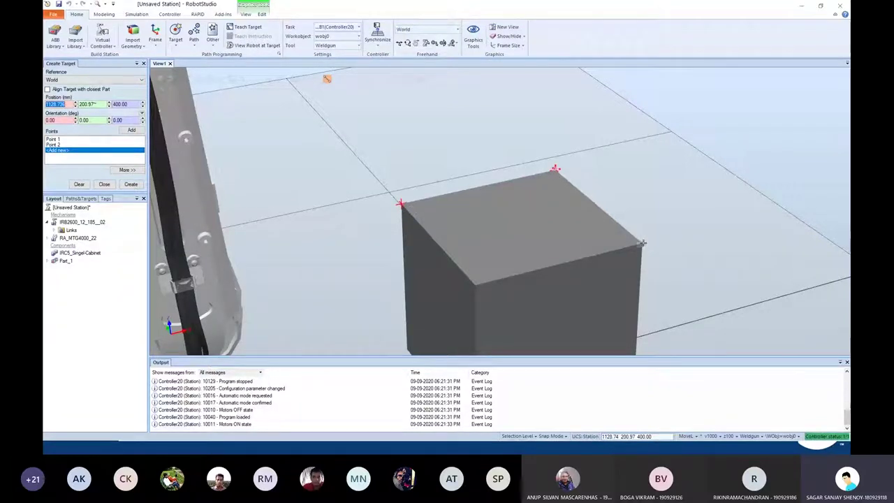
left_click(643, 243)
left_click(475, 285)
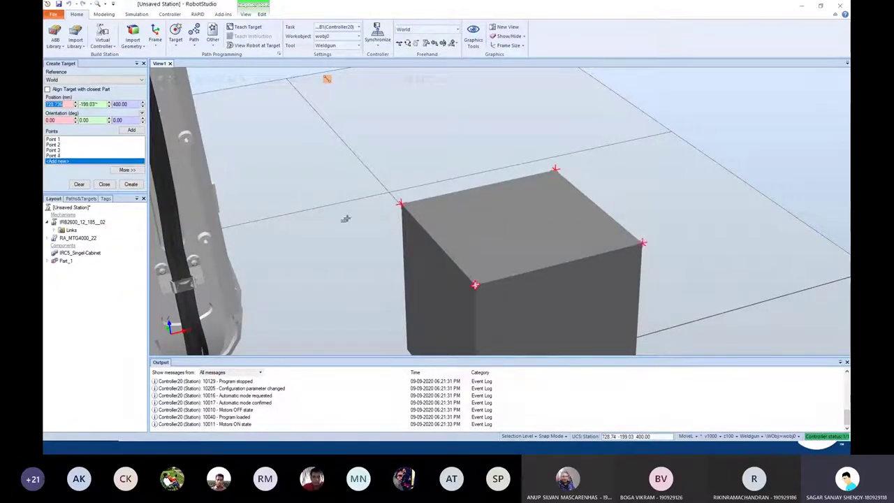
left_click_drag(479, 202, 482, 177, "ctrl+shift")
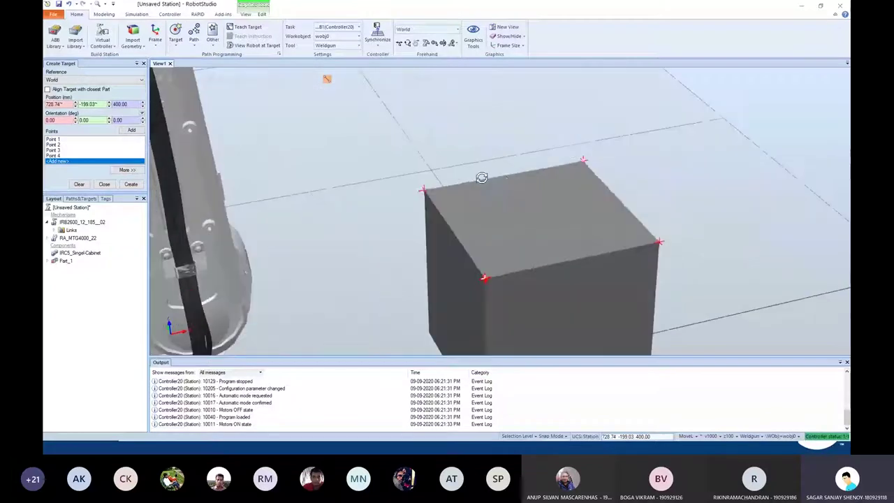
left_click(131, 184)
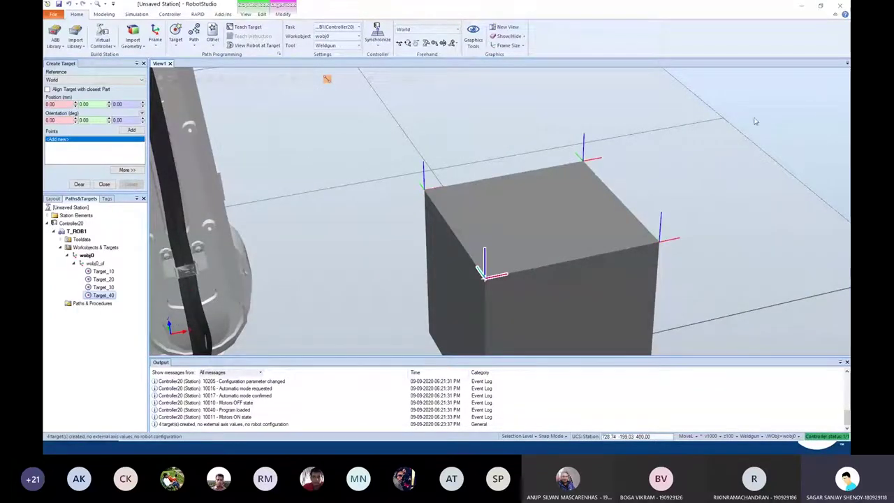
left_click(144, 63)
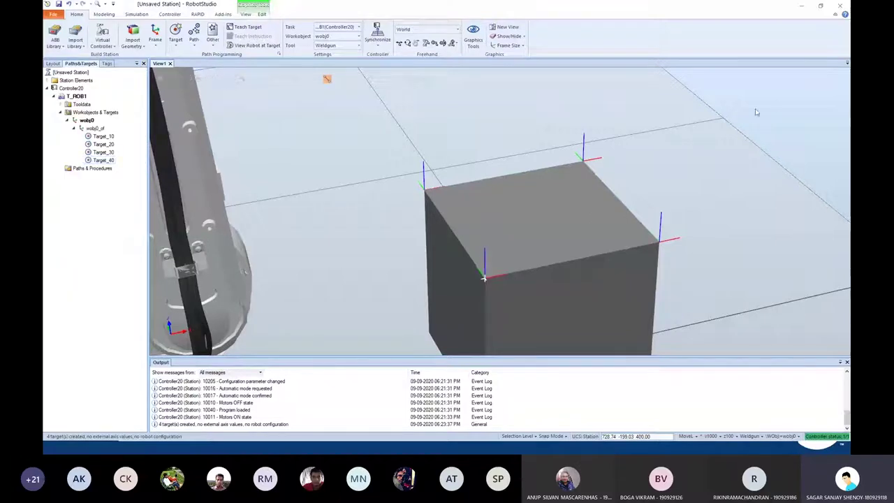
scroll(542, 180, "down", 5)
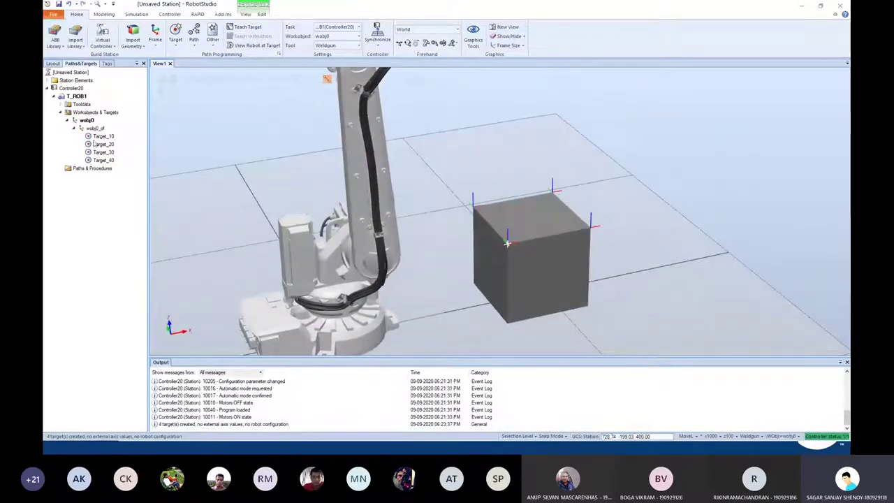
right_click(99, 137)
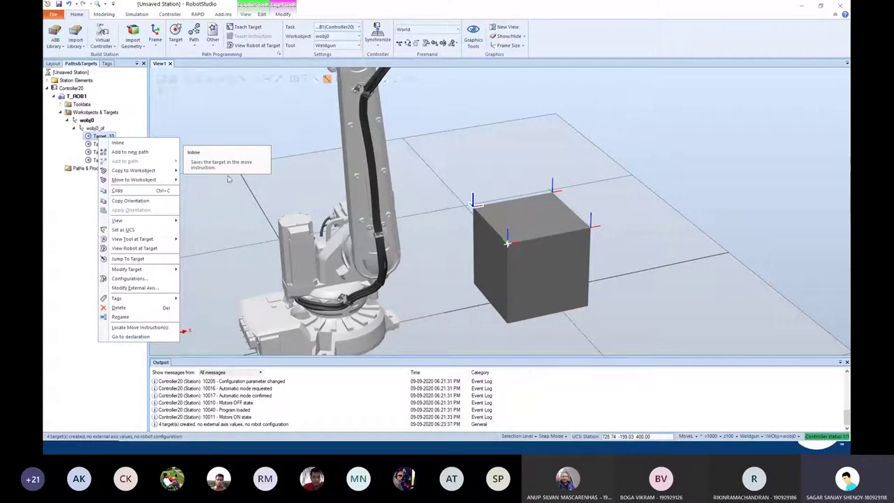
left_click(438, 115)
left_click(474, 199)
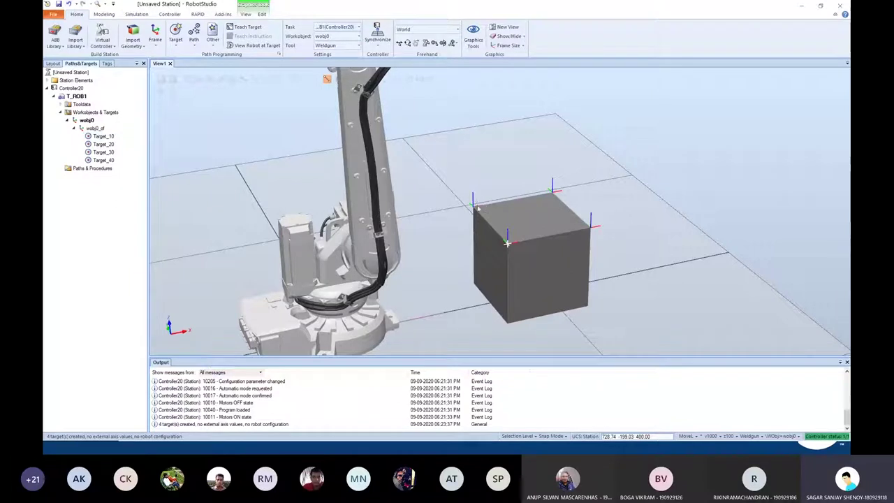
right_click(91, 129)
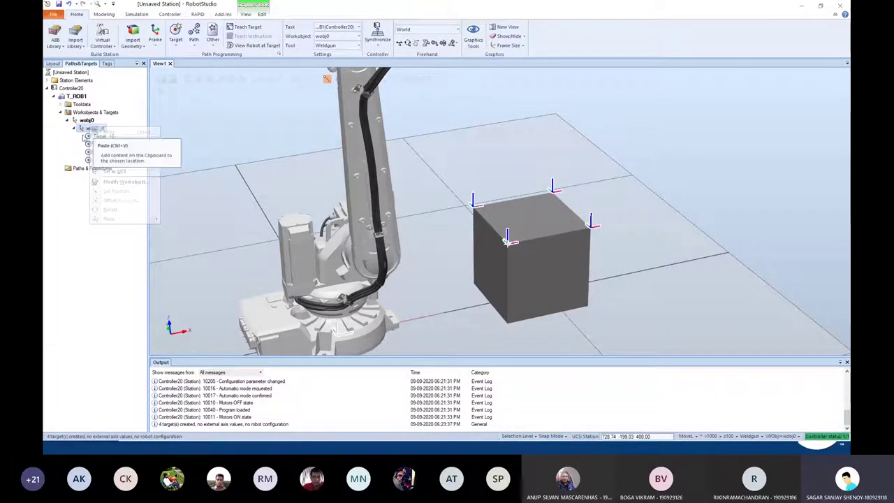
Show the RA_MTG4000_22 tool at Target_10 on the box corner
left_click(98, 137)
right_click(101, 137)
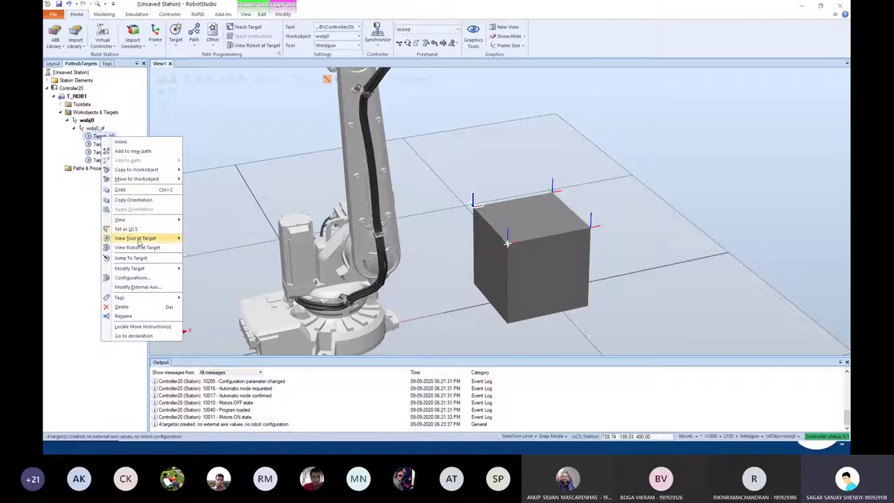
mouse_move(143, 241)
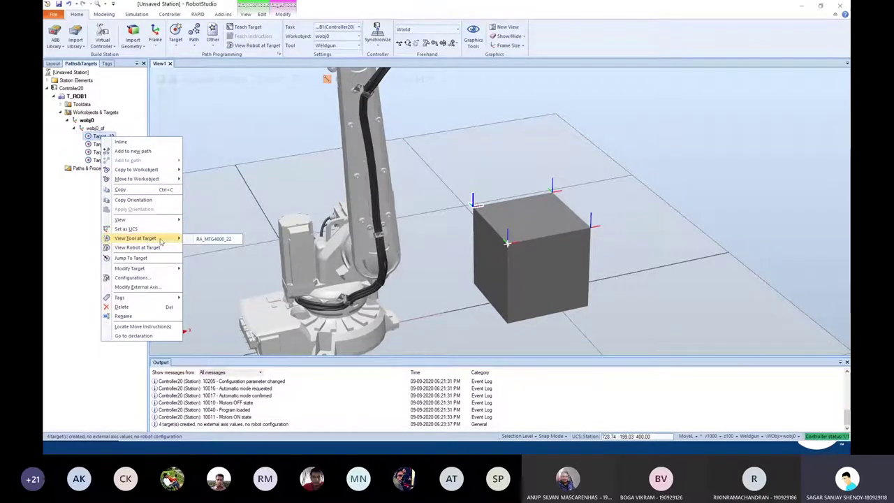
left_click(209, 239)
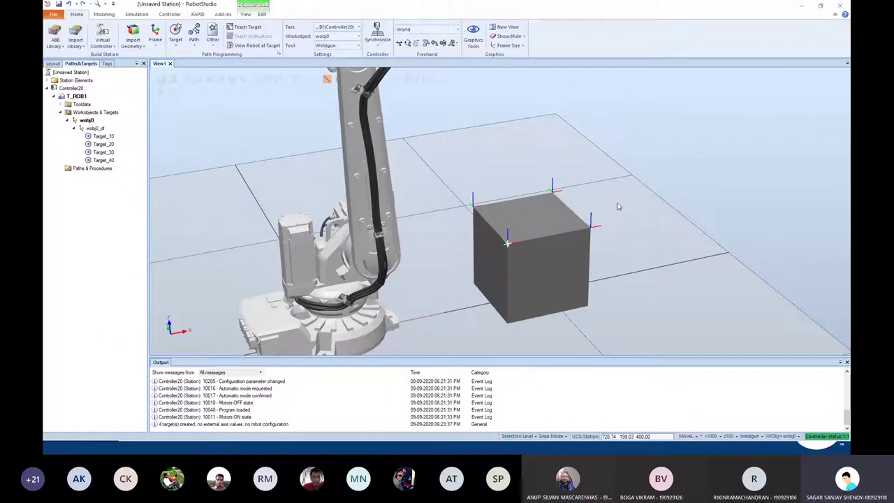
left_click_drag(620, 207, 559, 207, "ctrl+shift")
left_click(104, 136)
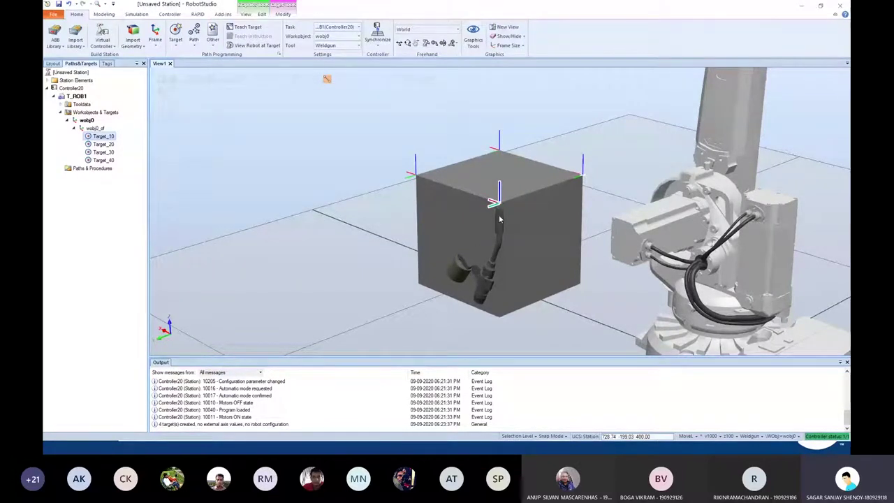
Rotate Target_10 by 180 degrees about its local Y axis
scroll(508, 203, "down", 2)
scroll(509, 204, "down", 1)
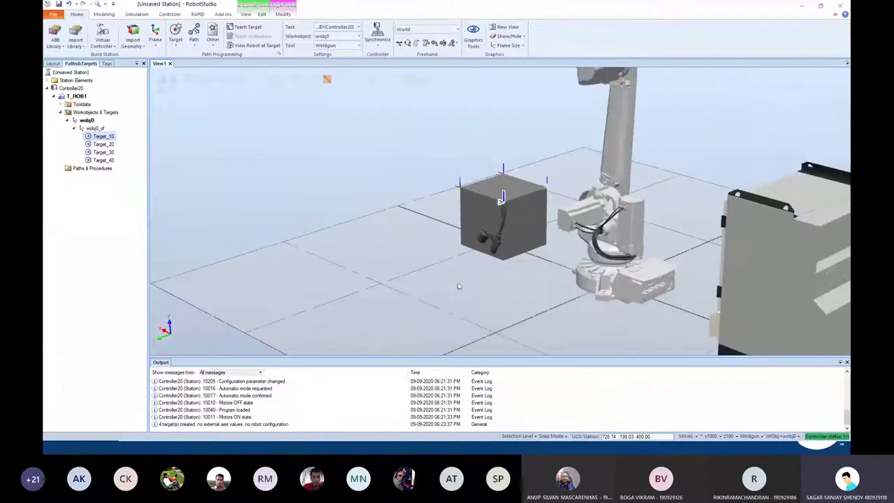
left_click_drag(500, 292, 569, 215, "ctrl+shift")
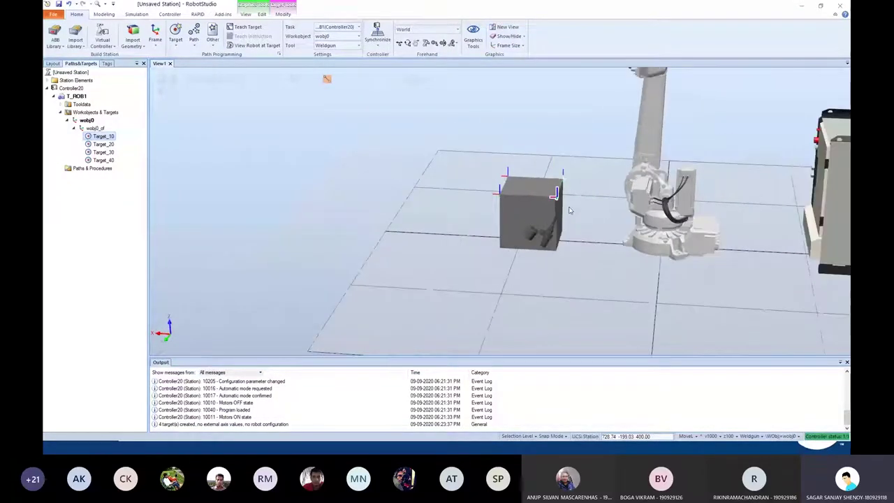
scroll(568, 210, "up", 4)
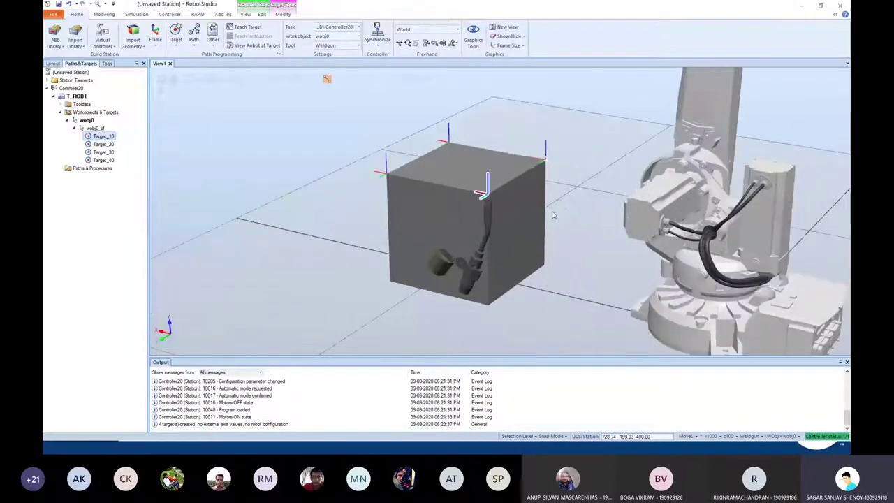
right_click(110, 142)
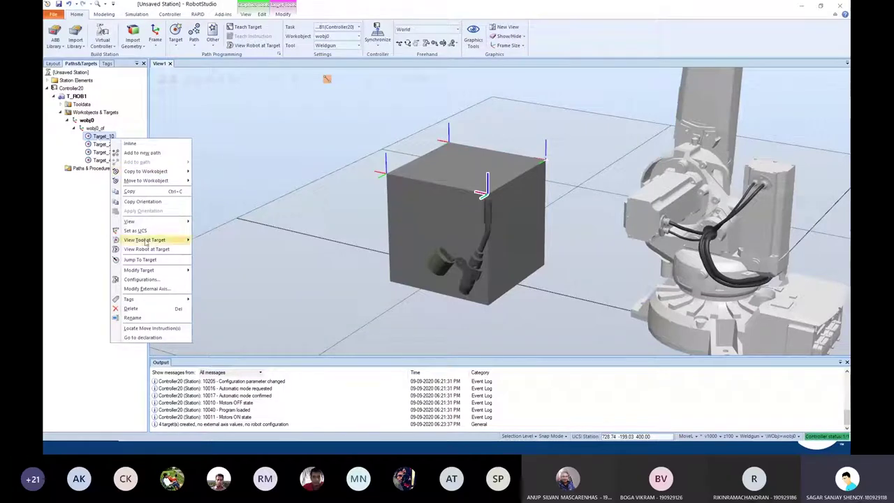
mouse_move(155, 273)
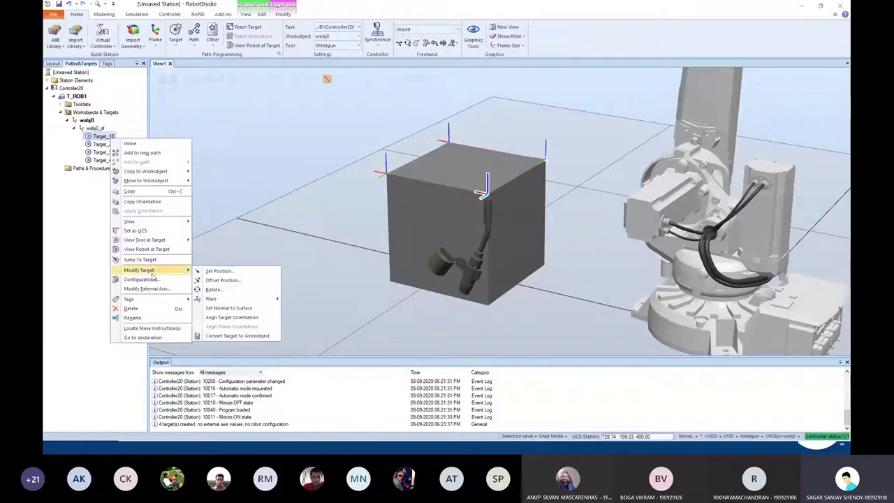
left_click(213, 289)
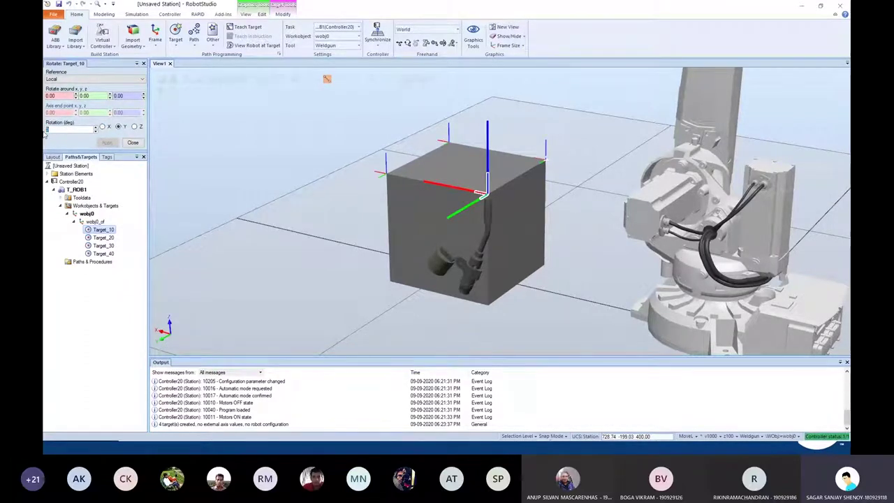
type("18")
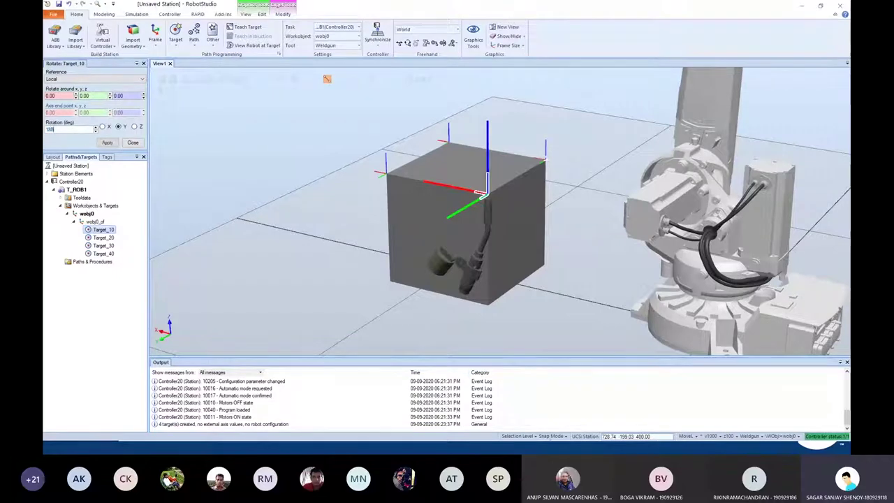
left_click(107, 142)
left_click(132, 142)
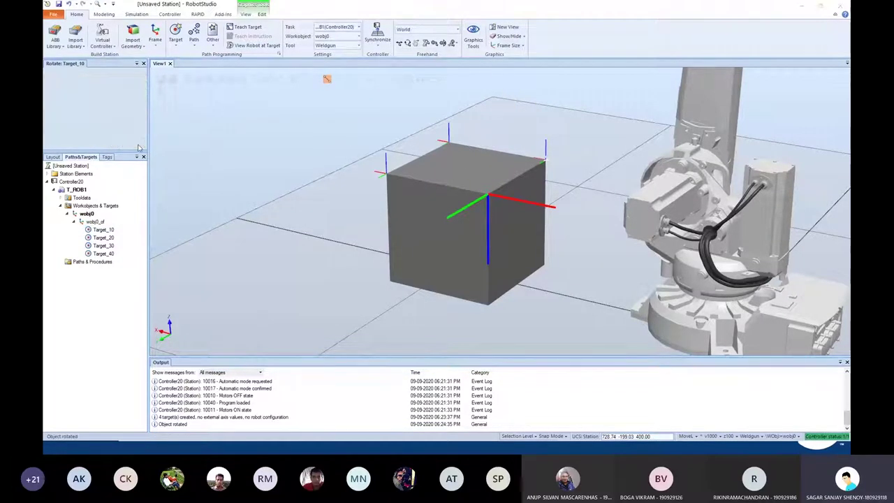
Examine the welding tool's orientation at Target_10 and compare it with Target_20, Target_30 and Target_40
left_click(104, 136)
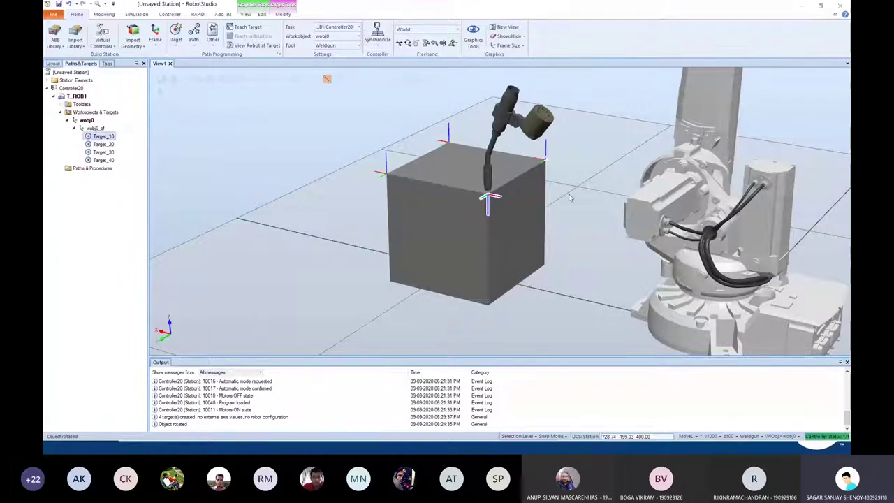
scroll(557, 169, "down", 2)
mouse_move(557, 169)
left_mouse_down("ctrl+shift")
mouse_move(623, 162)
mouse_move(545, 164)
left_mouse_up("ctrl+shift")
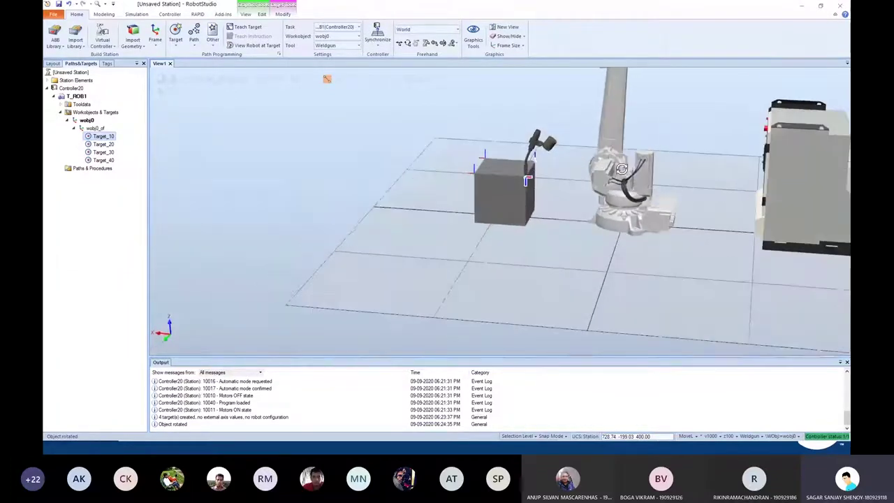
scroll(543, 163, "up", 2)
scroll(541, 163, "up", 2)
scroll(542, 163, "down", 2)
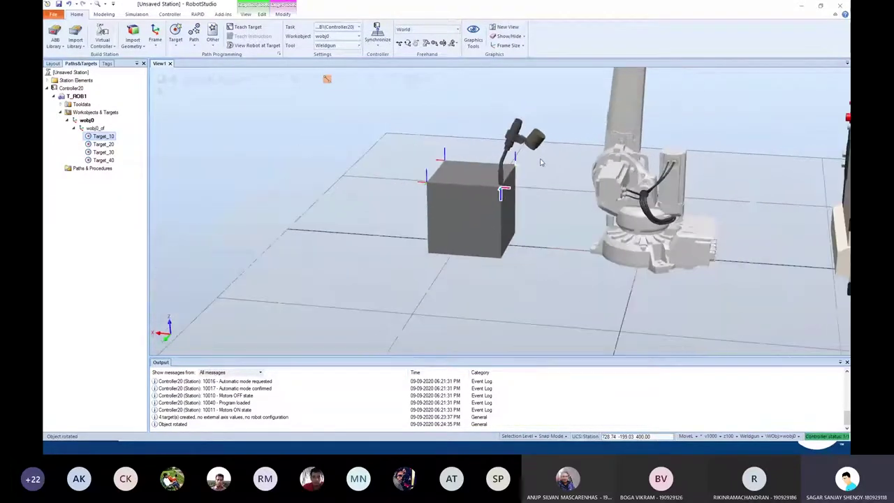
scroll(541, 162, "up", 2)
left_click(103, 144)
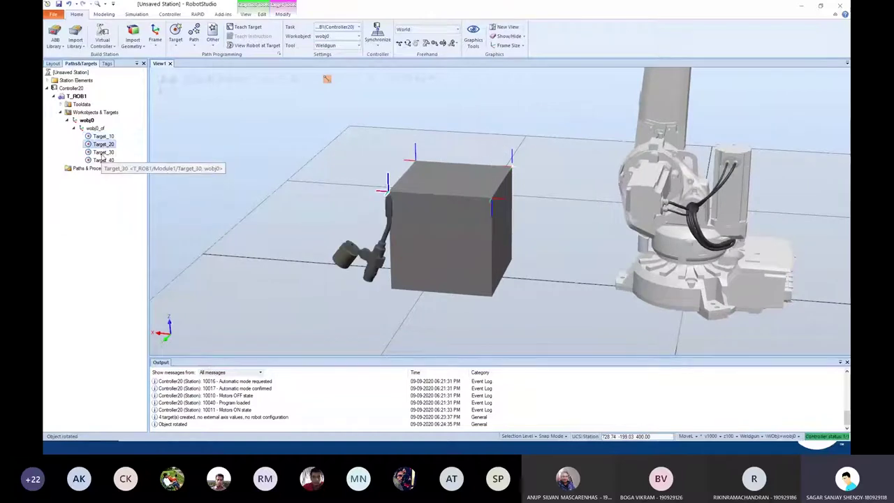
left_click(104, 153)
left_click(105, 161)
left_click(221, 134)
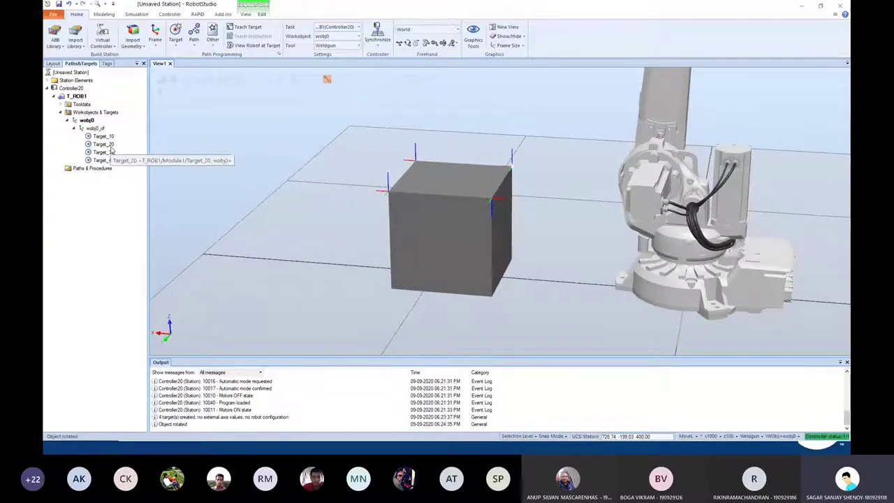
Copy the orientation of Target_10 and apply it to Target_20, Target_30 and Target_40
left_click(102, 136)
right_click(105, 136)
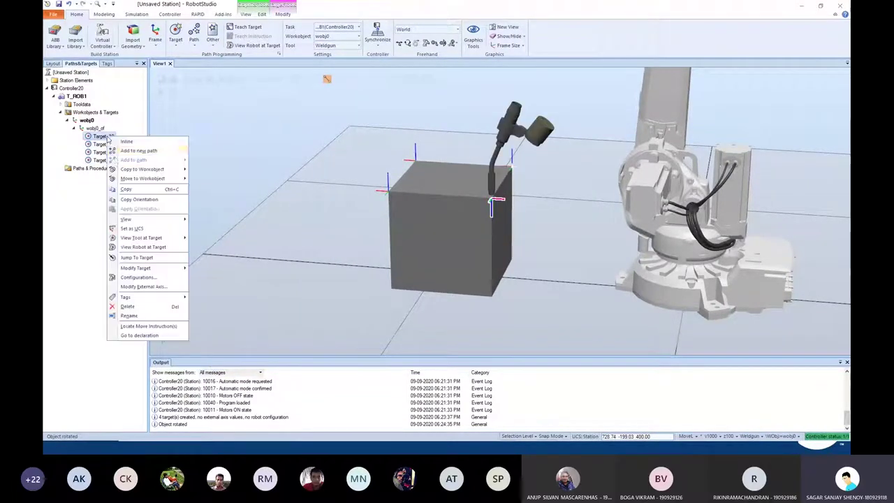
left_click(138, 200)
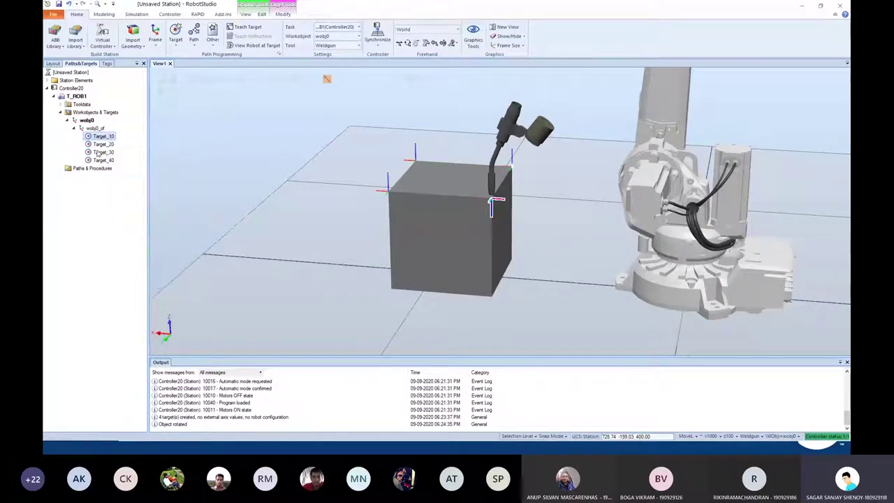
left_click(103, 143)
left_click(103, 153, "shift")
left_click(102, 160, "shift")
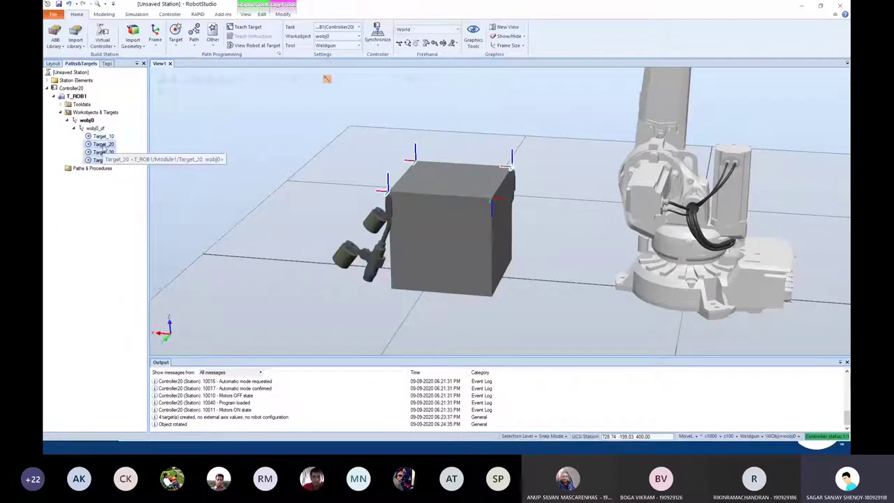
right_click(103, 144)
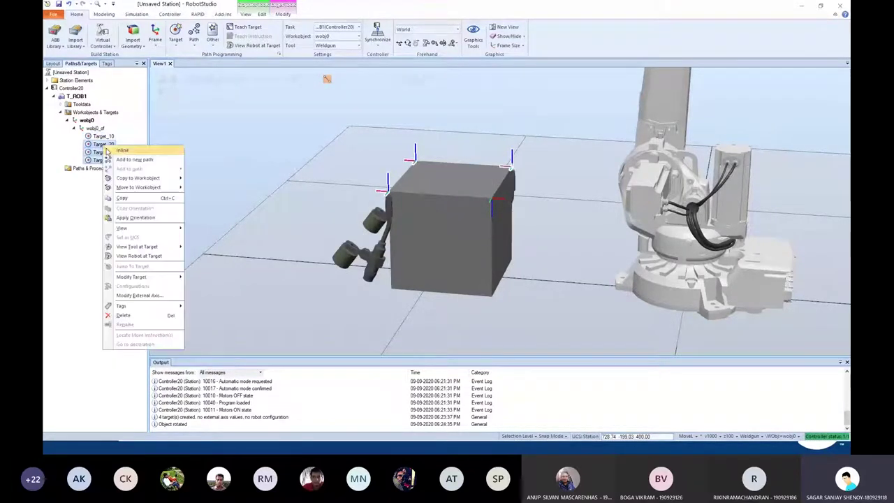
left_click(135, 218)
left_click(213, 167)
Examine the welding tool's orientation at each of the four box corner targets
left_click(104, 137)
left_click(109, 144)
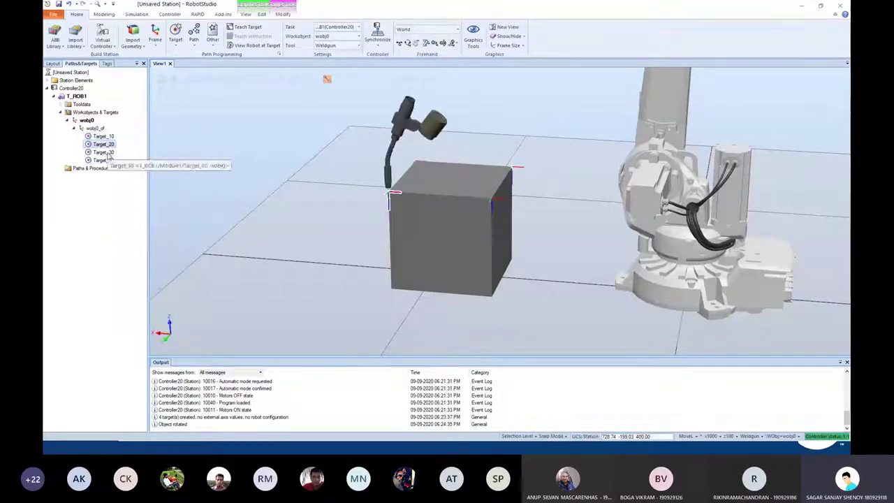
left_click(108, 153)
left_click(110, 169)
left_click(101, 145)
left_click(104, 152)
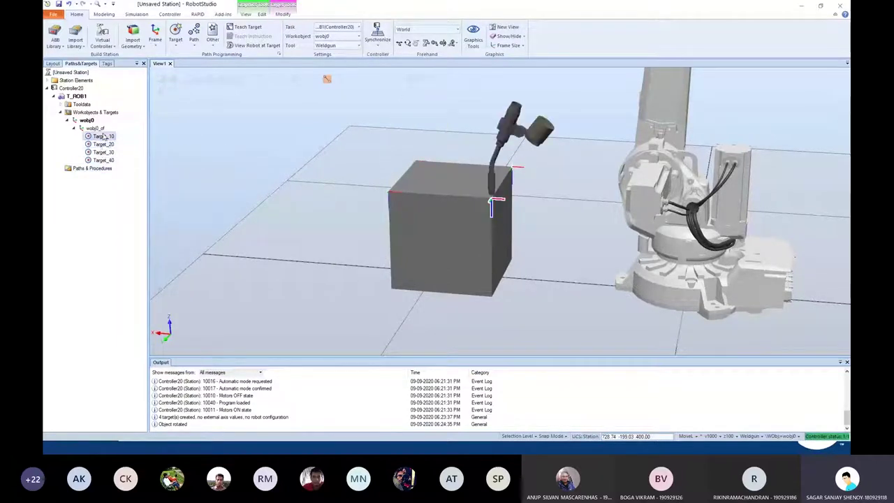
left_click(104, 136)
left_click(103, 160)
left_click(194, 152)
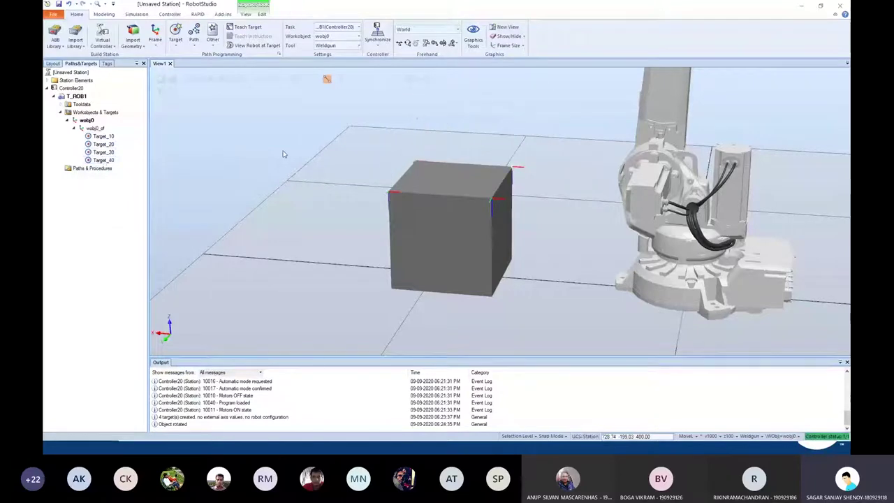
Set tool0 as the active tool and teach a target at the robot's current position, accepting the default tool and workobject
scroll(399, 165, "down", 3)
left_click_drag(388, 112, 407, 139, "ctrl")
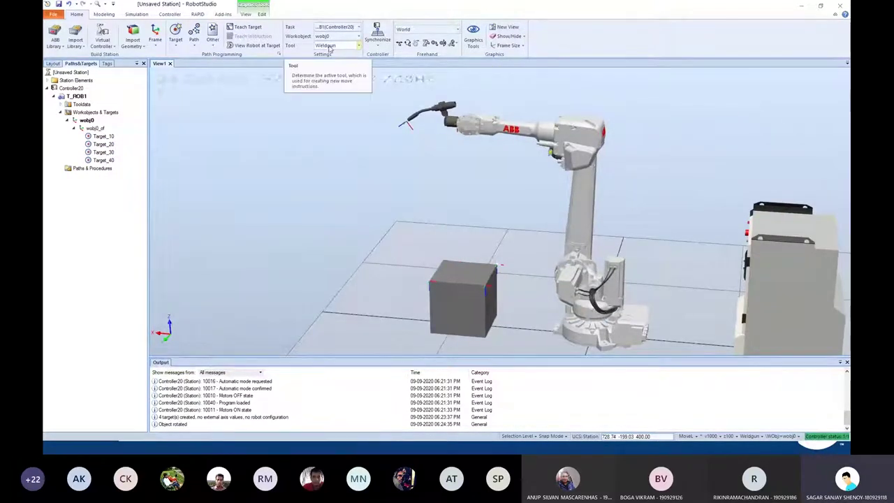
left_click(350, 47)
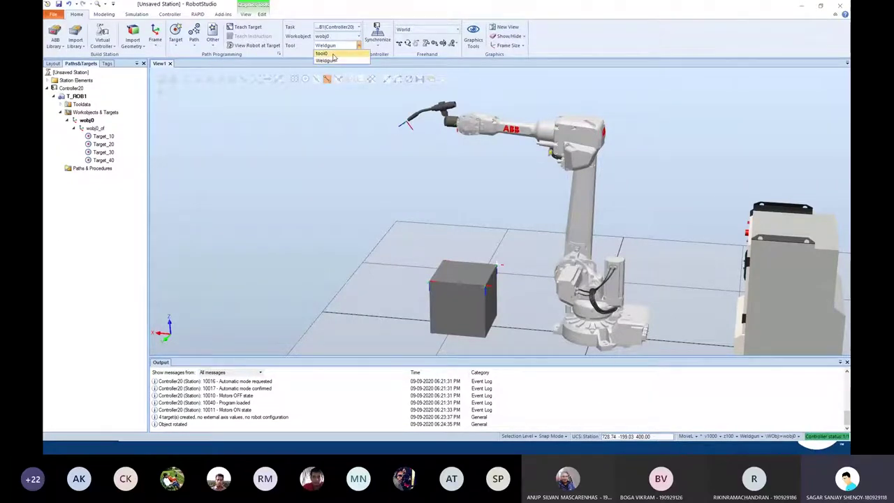
left_click(322, 54)
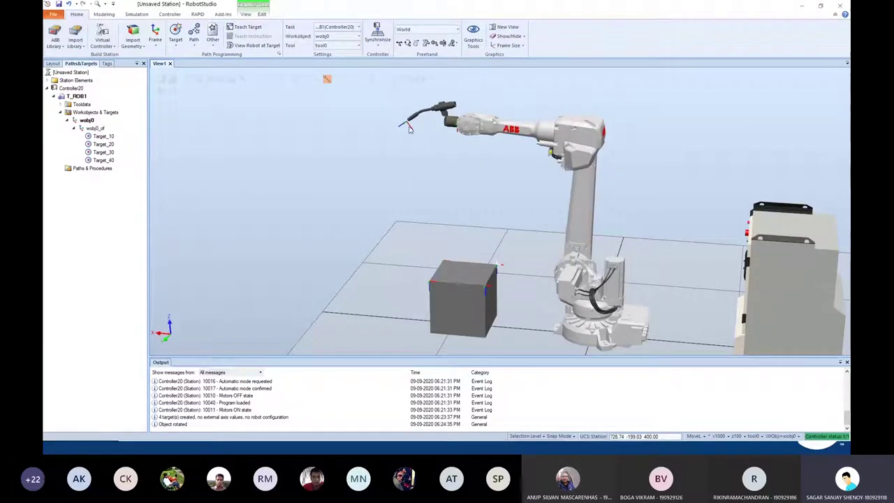
left_click(244, 28)
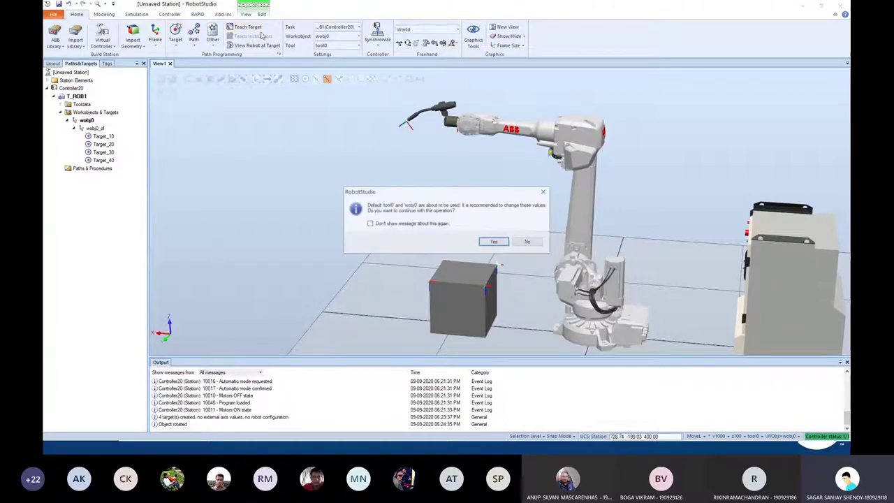
left_click(494, 243)
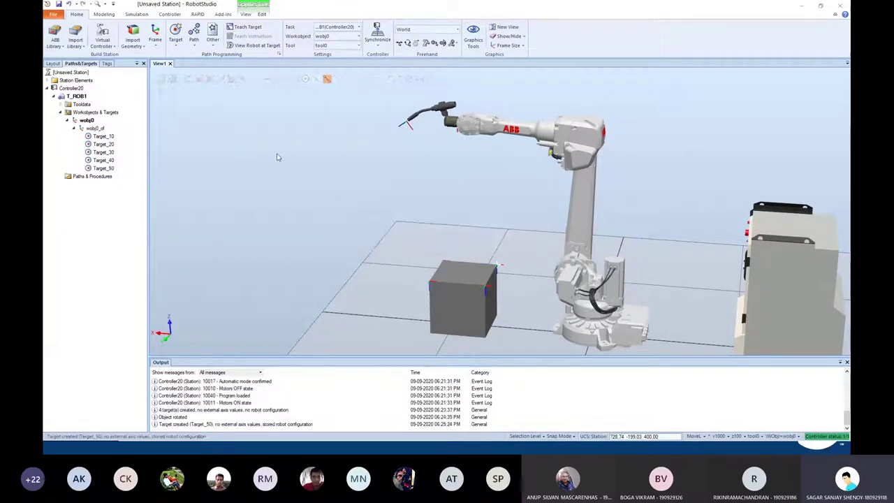
left_click(104, 168)
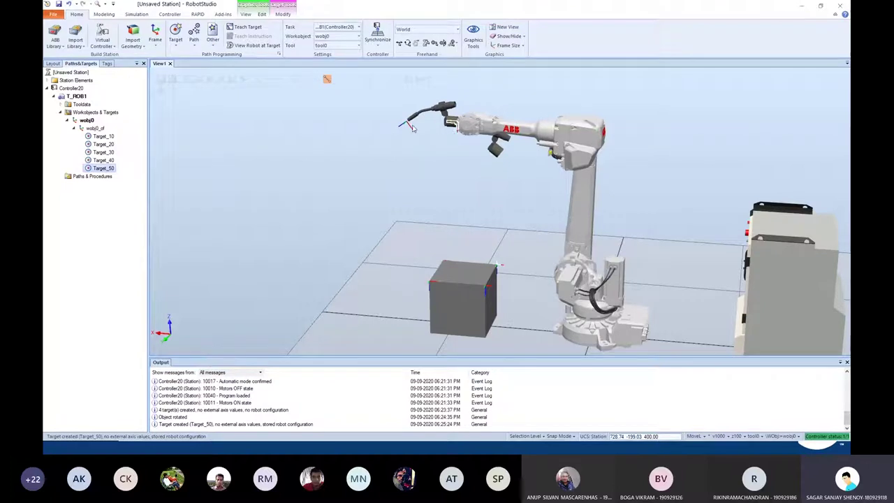
left_click(460, 141)
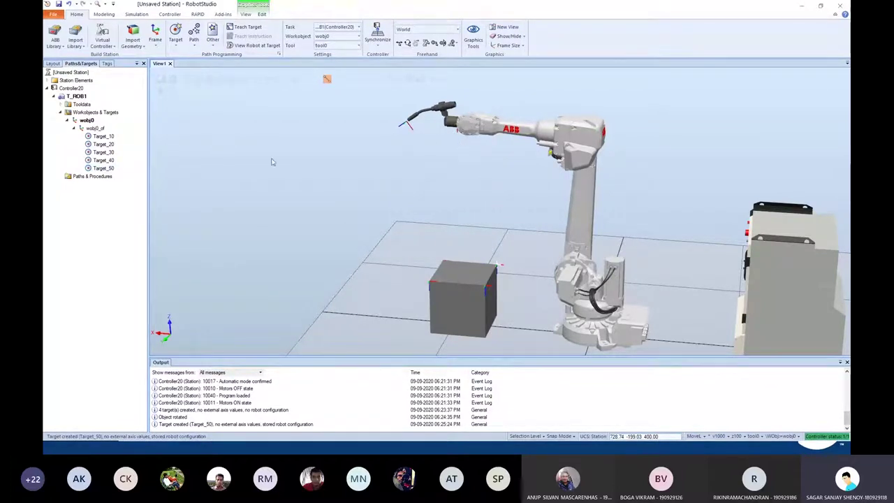
Add Target_10, Target_20, Target_30 and Target_40 to a new path, accepting the default tool0
left_click(105, 137)
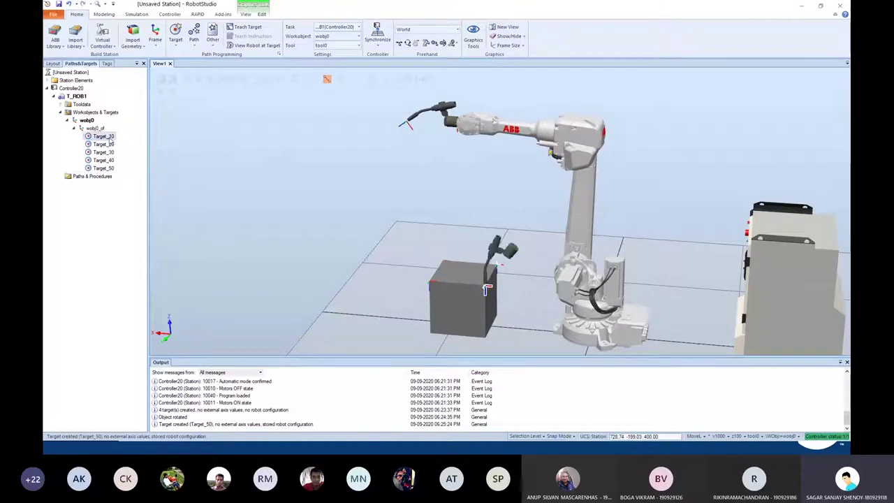
left_click(107, 145, "ctrl")
left_click(105, 153, "ctrl")
left_click(105, 160, "ctrl")
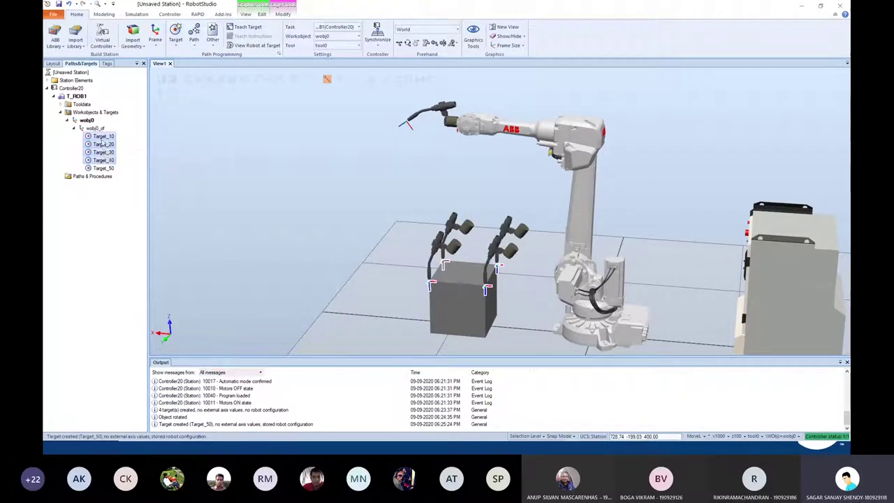
right_click(104, 146)
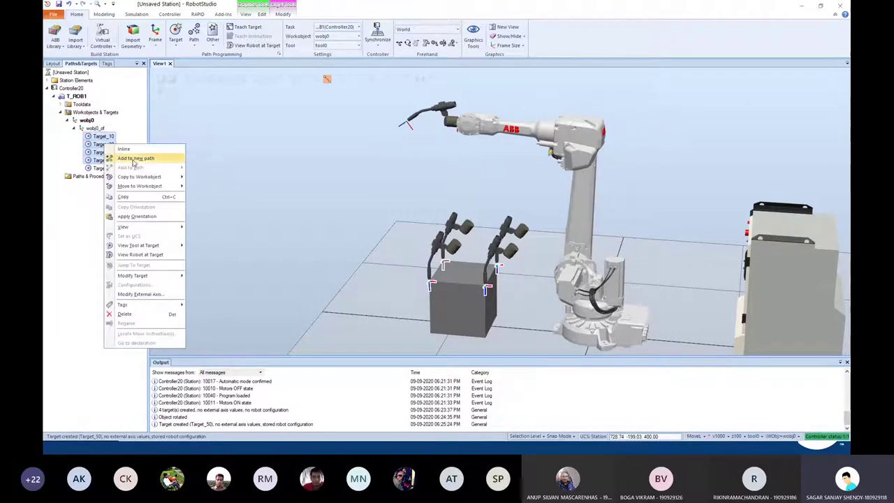
left_click(155, 159)
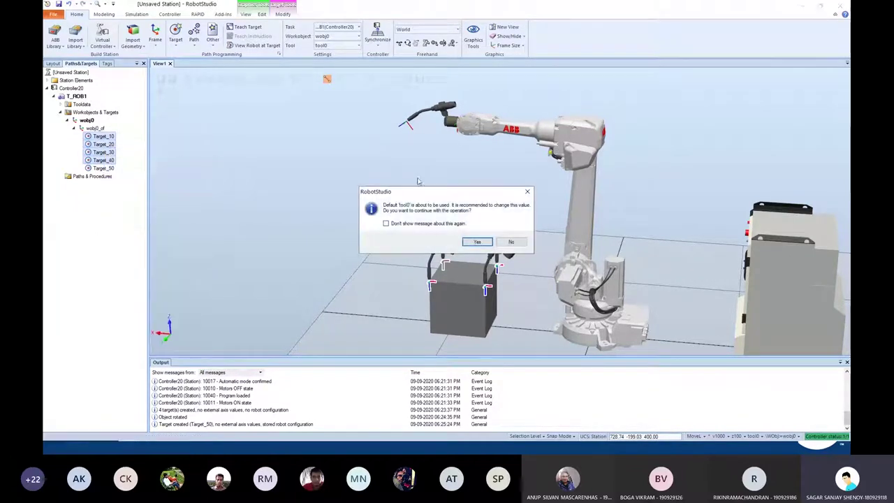
left_click(477, 242)
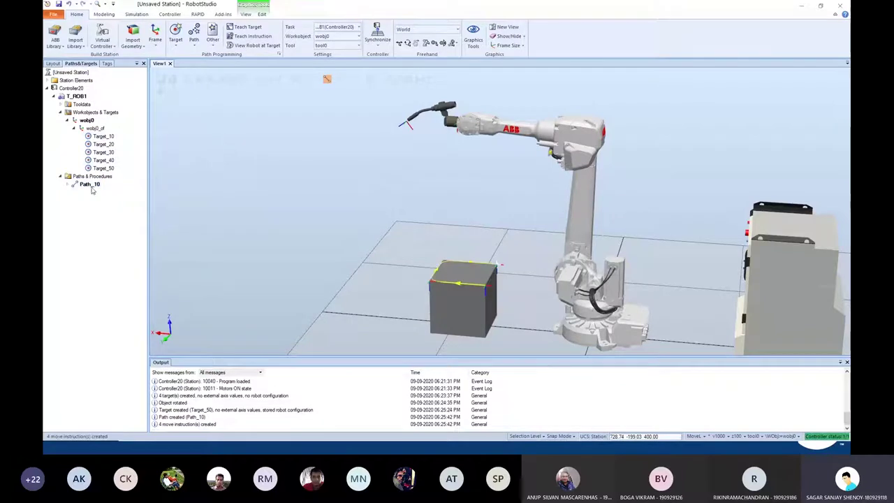
Delete all four MoveL instructions from Path_10
left_click(69, 185)
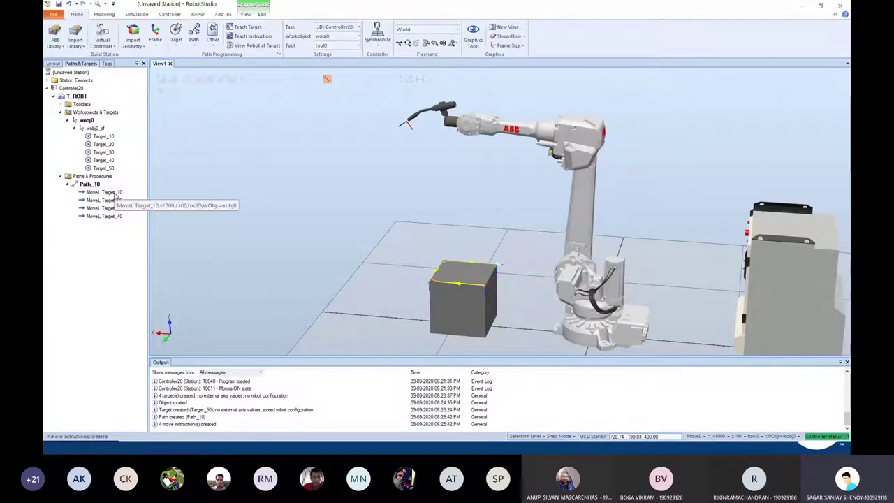
left_click(93, 194)
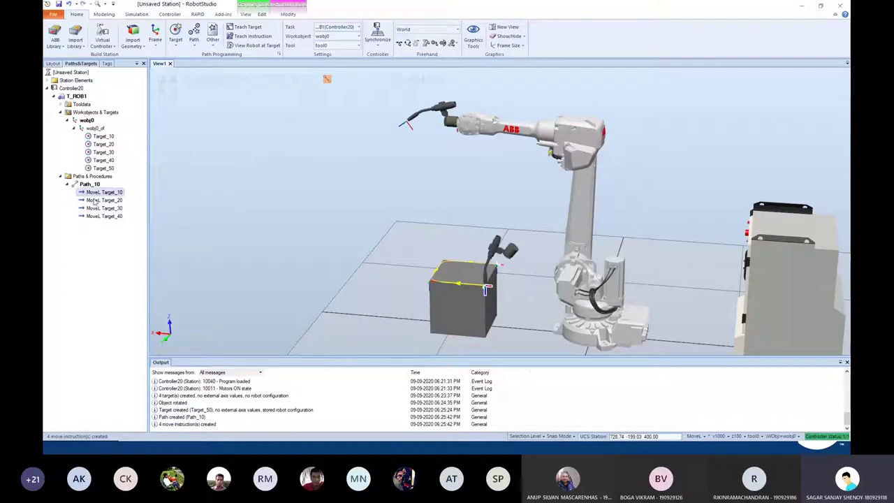
left_click(93, 201, "ctrl")
left_click(95, 208, "ctrl")
left_click(98, 215, "ctrl")
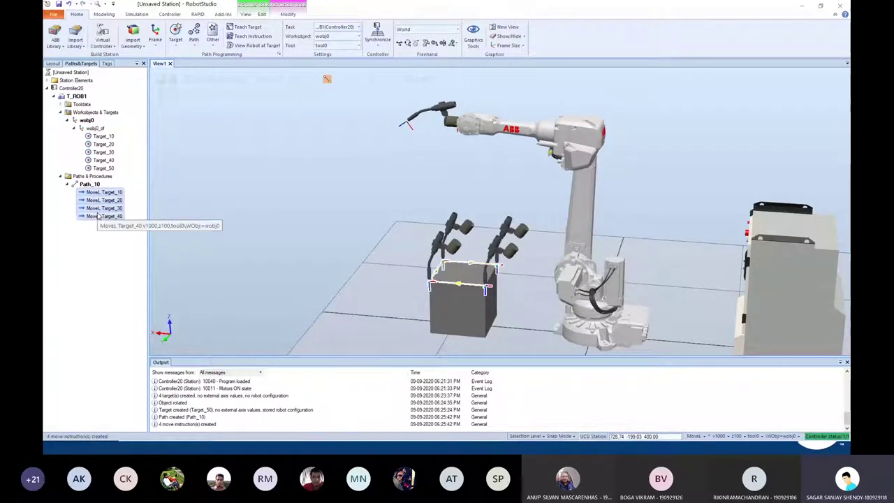
key("Delete")
Set Weldgun as the active tool and add Target_10 through Target_40 to the existing Path_10
left_click(329, 45)
left_click(327, 61)
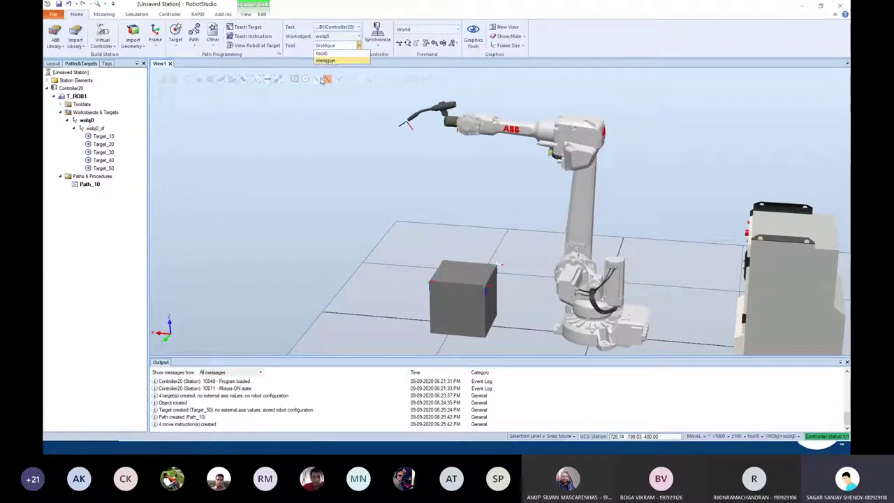
left_click(103, 136)
left_click(103, 144, "shift")
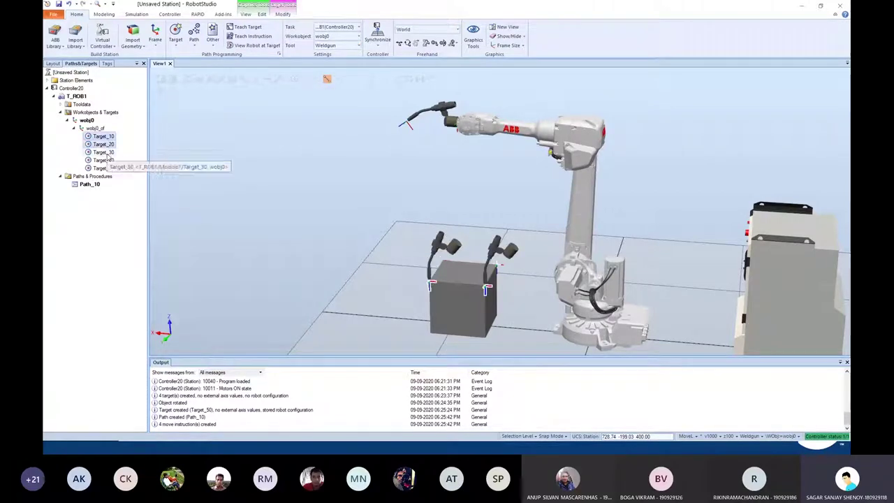
left_click(103, 152, "shift")
left_click(103, 160, "shift")
right_click(109, 138)
mouse_move(150, 165)
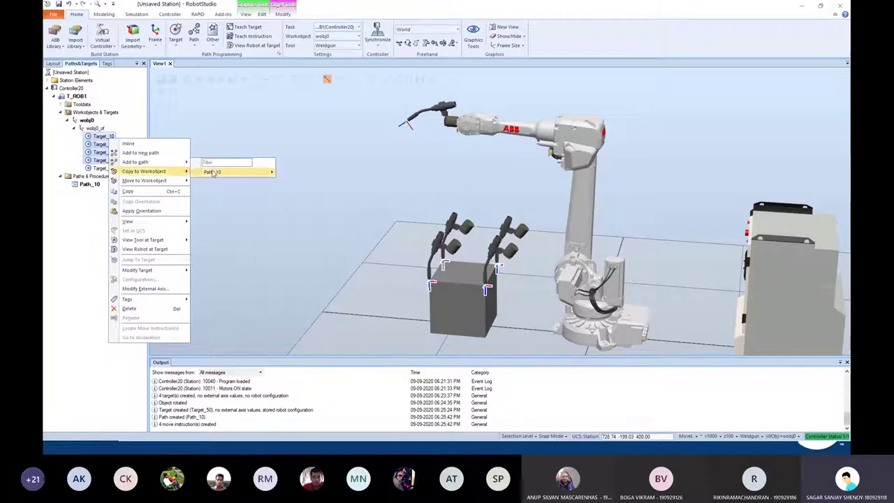
mouse_move(217, 171)
left_click(293, 172)
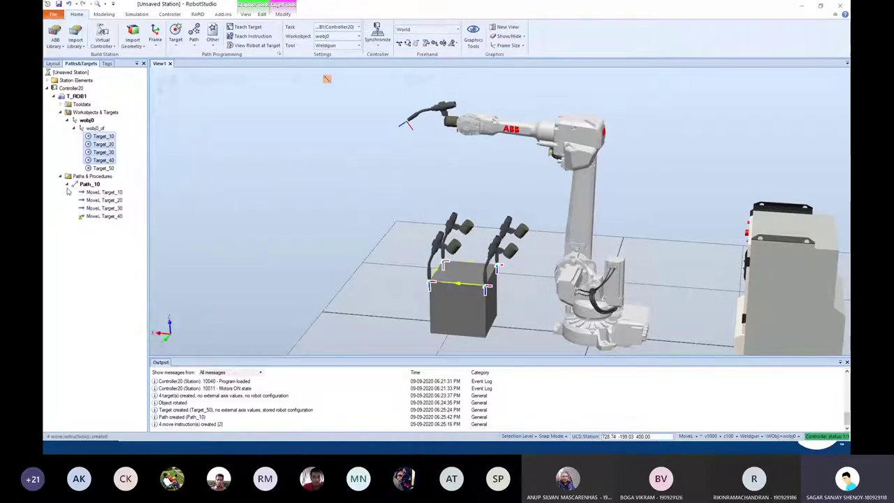
left_click(198, 202)
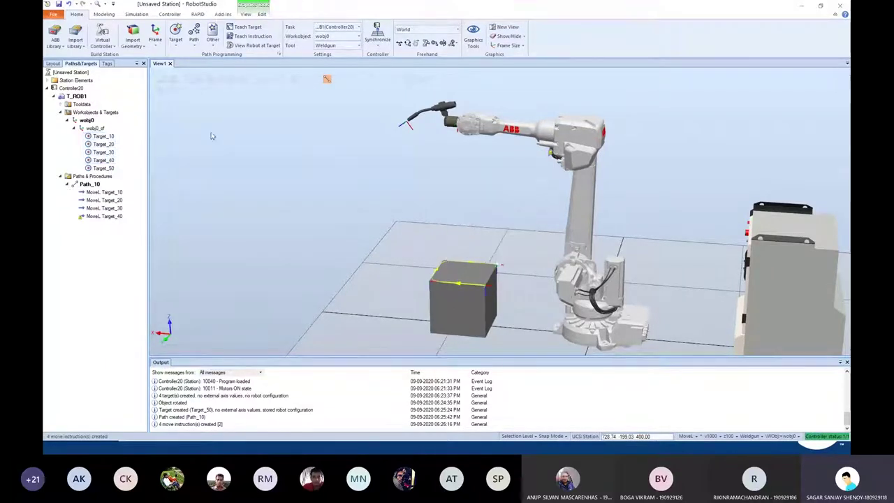
Rename Path_10 as main
left_click(197, 45)
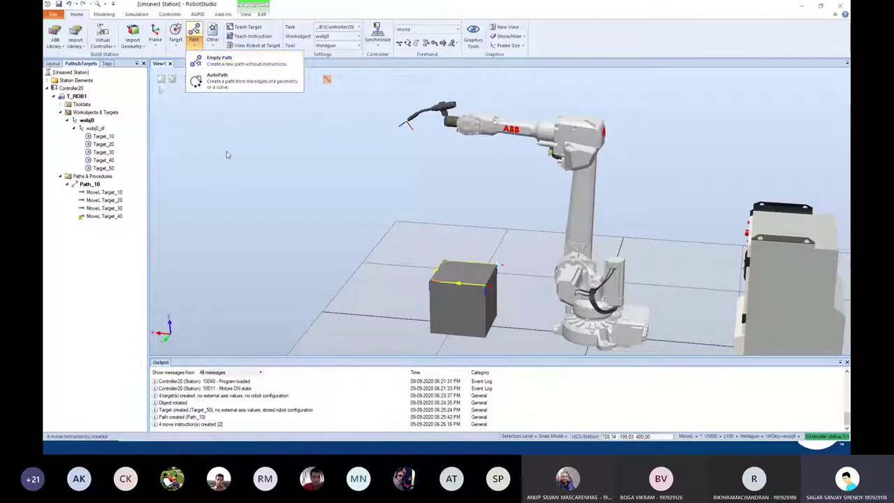
left_click(213, 179)
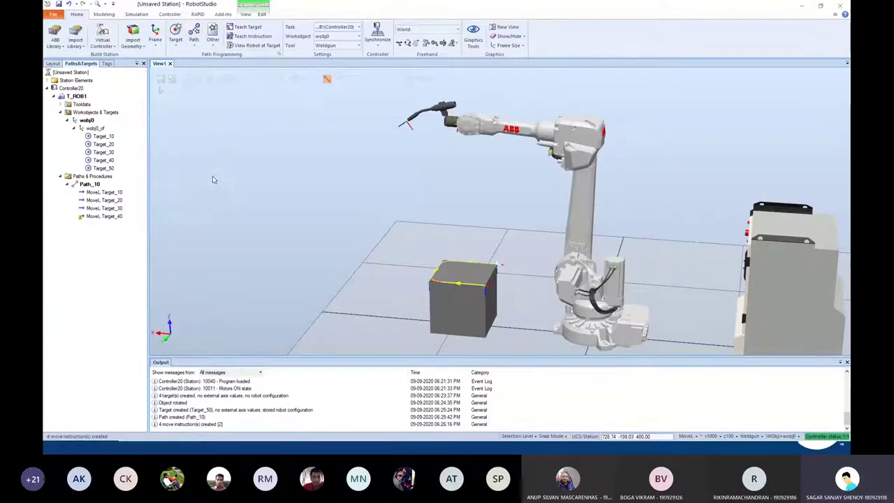
right_click(96, 185)
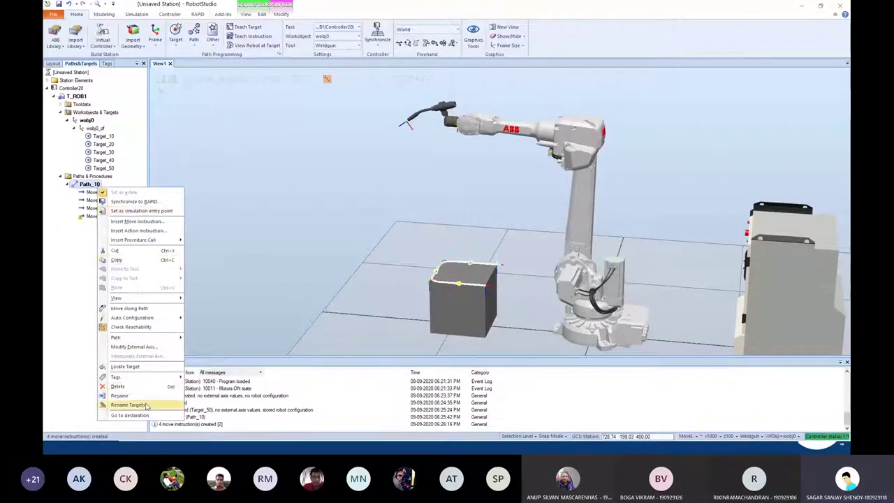
left_click(119, 395)
type("main")
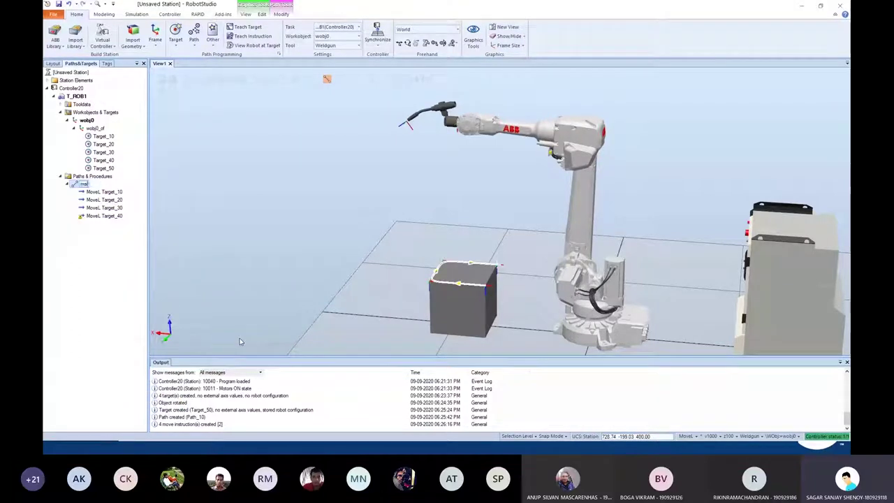
key("Return")
left_click(199, 216)
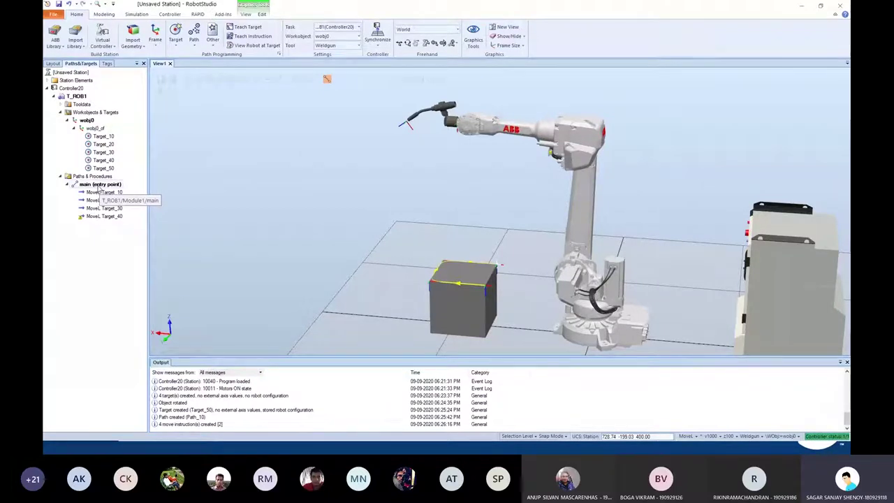
Create a new empty path and insert a procedure call to it at the end of main
left_click(194, 40)
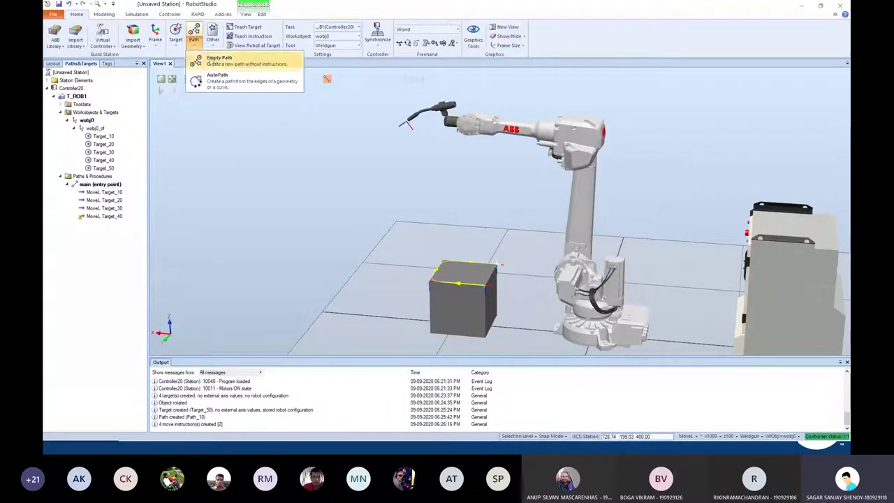
left_click(209, 61)
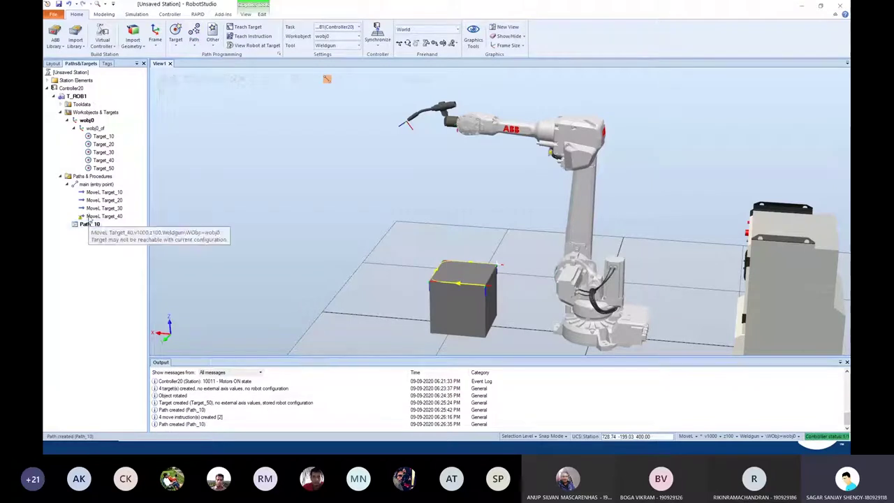
right_click(97, 184)
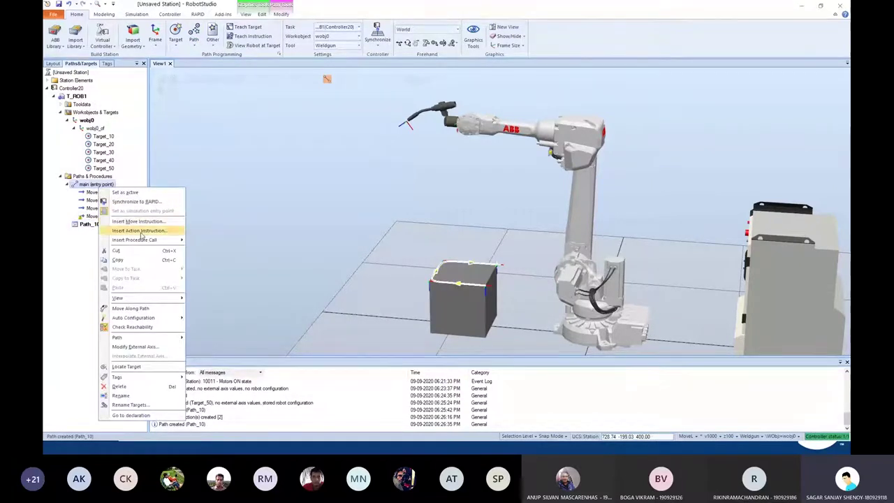
mouse_move(176, 243)
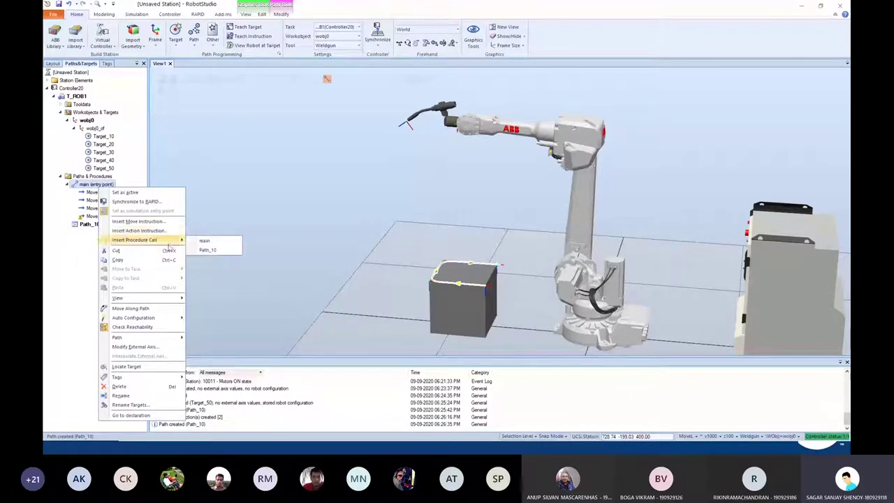
left_click(209, 250)
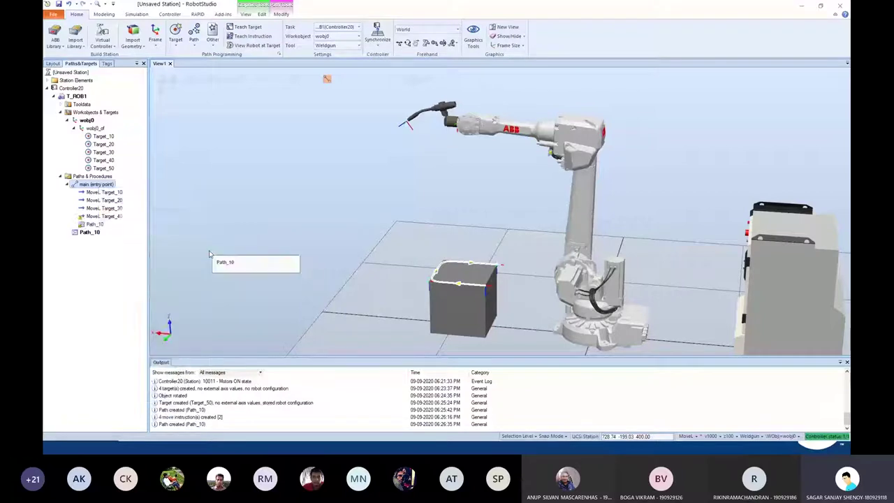
Delete the empty Path_10 procedure
left_click(87, 234)
key("Delete")
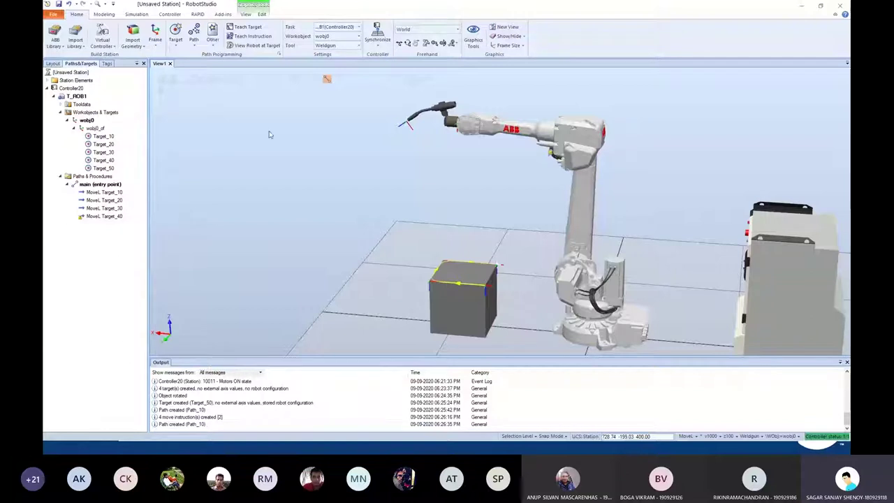
Preview the weld gun at the MoveL instructions of main around the box's top, from Target_10 to Target_40
scroll(489, 286, "up", 5)
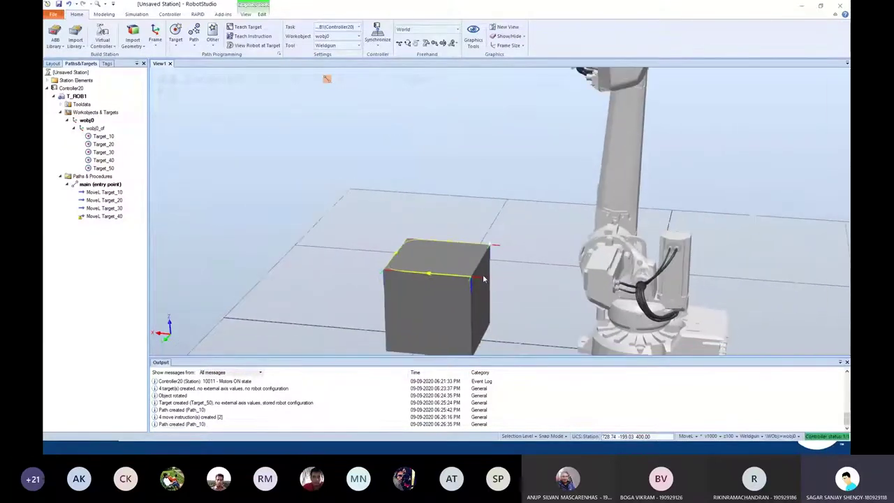
scroll(489, 287, "up", 2)
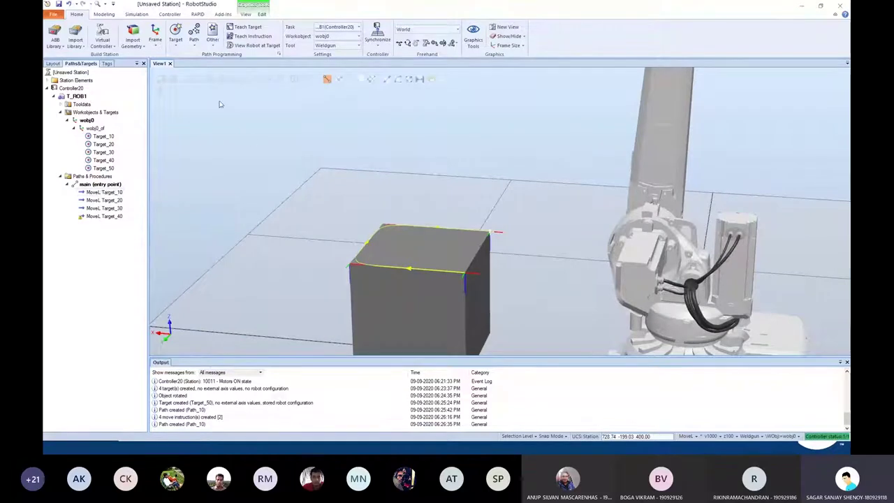
left_click(108, 193)
left_click(111, 201)
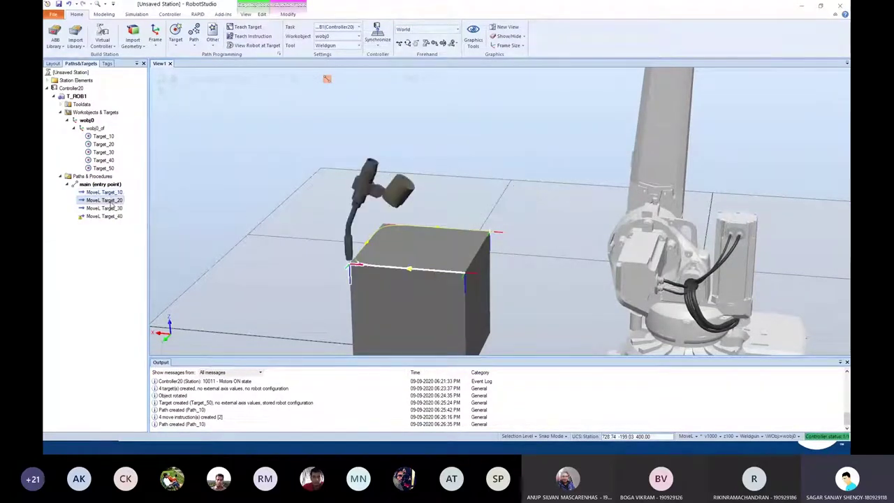
left_click(112, 208)
left_click(113, 217)
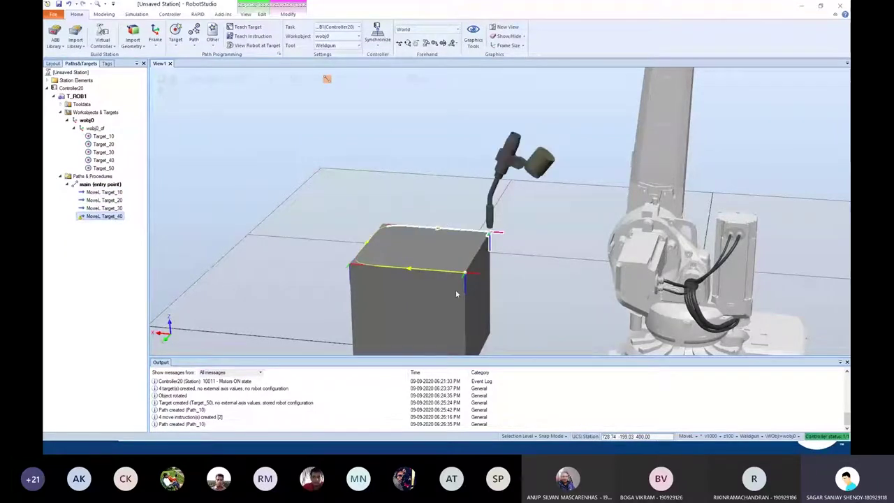
left_click(120, 197)
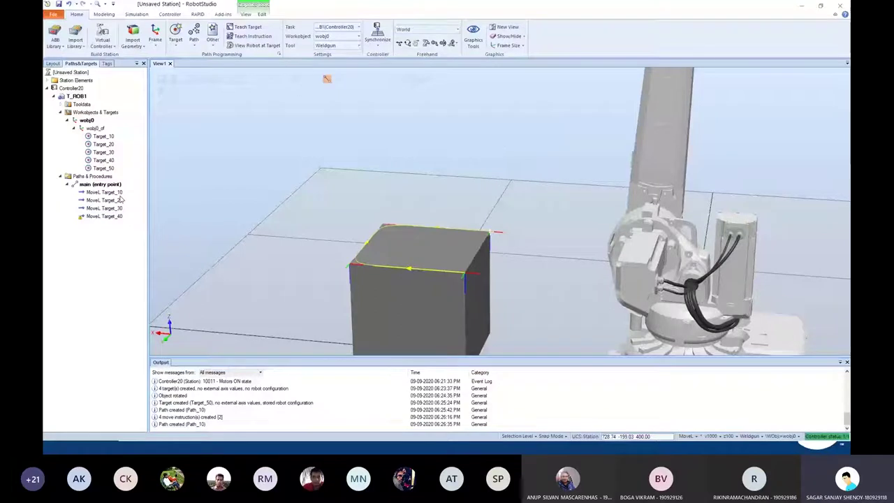
Add Target_10 again after MoveL Target_40 in main to close the path around the box's top
left_click_drag(103, 136, 104, 216)
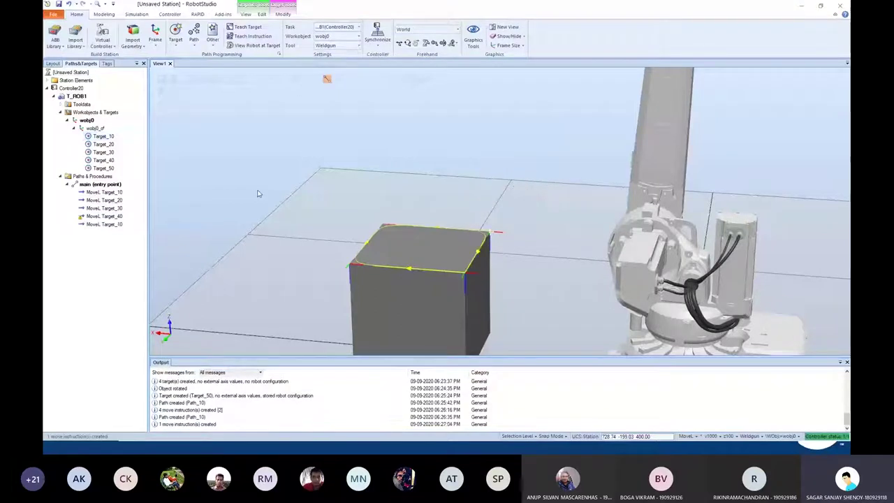
right_click(99, 137)
mouse_move(140, 158)
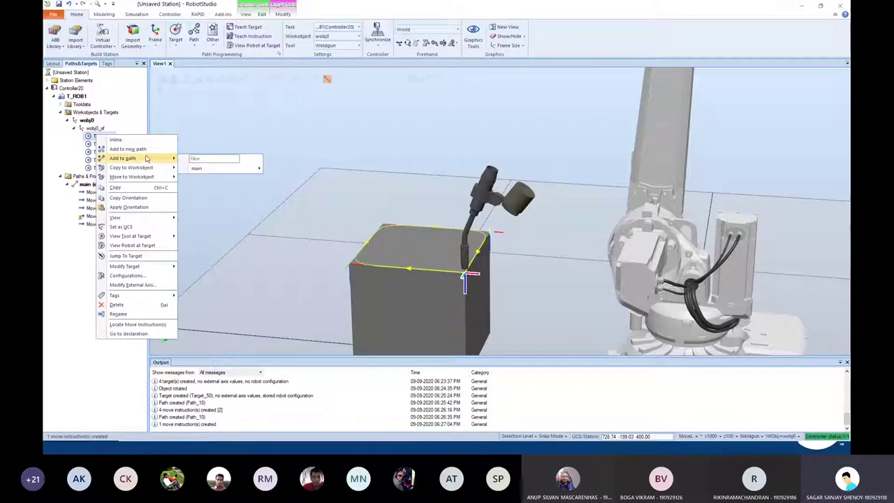
left_click(295, 157)
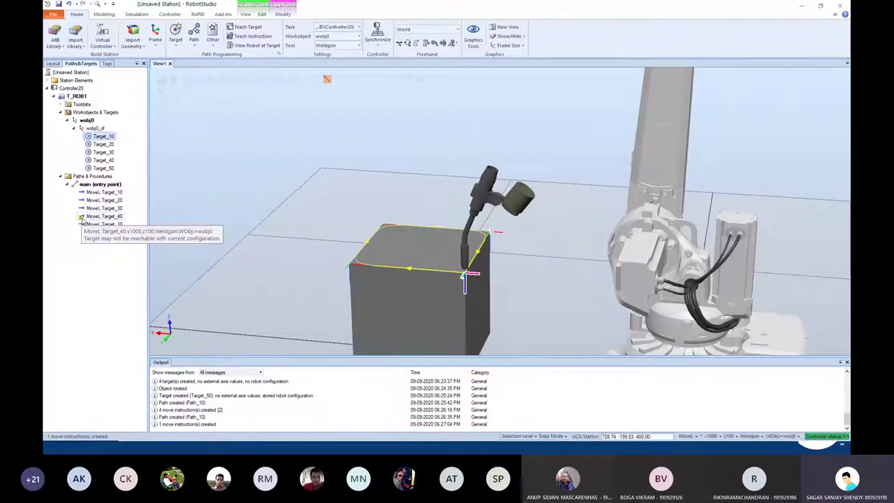
left_click(236, 167)
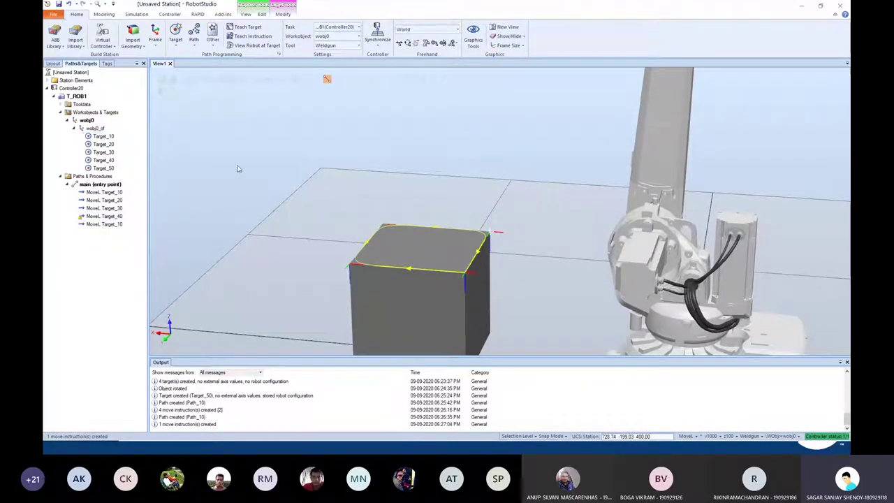
Jog the robot's lower arm backwards and its upper arm downwards joint by joint, lowering the weld gun above the box
left_click(105, 217)
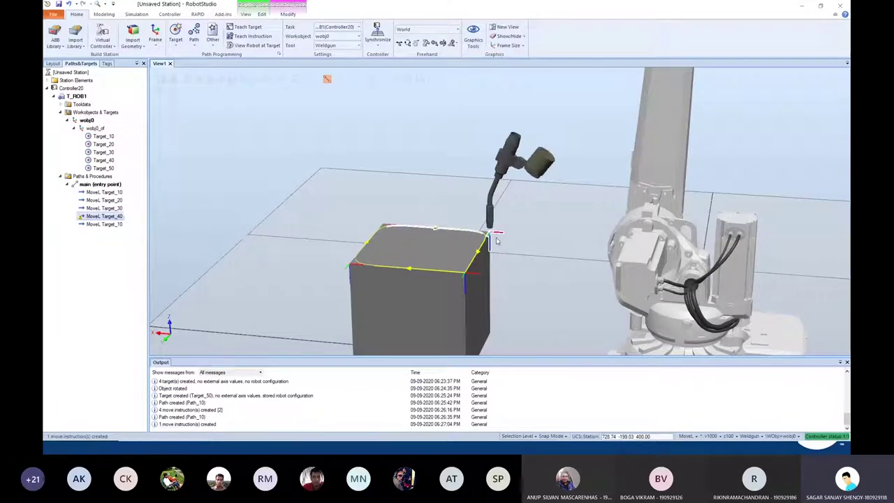
scroll(517, 237, "down", 4)
left_click_drag(554, 187, 583, 160, "ctrl+shift")
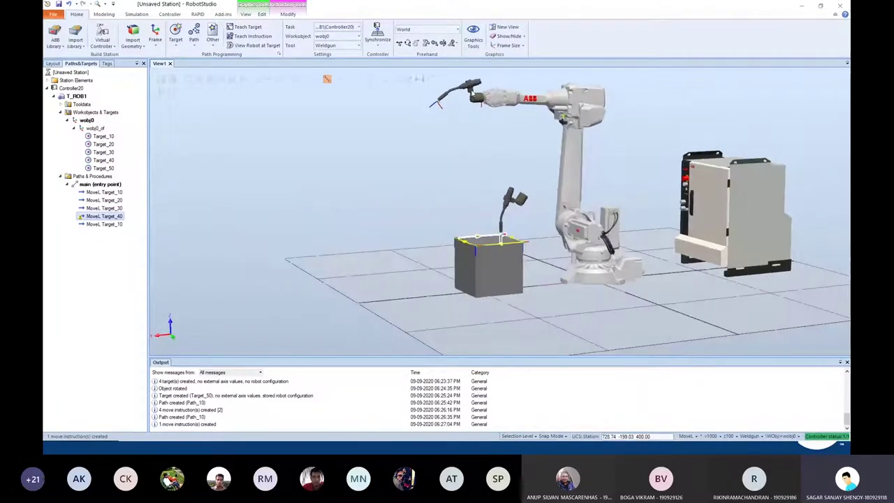
left_click(531, 194)
left_click_drag(539, 179, 512, 185, "ctrl+shift")
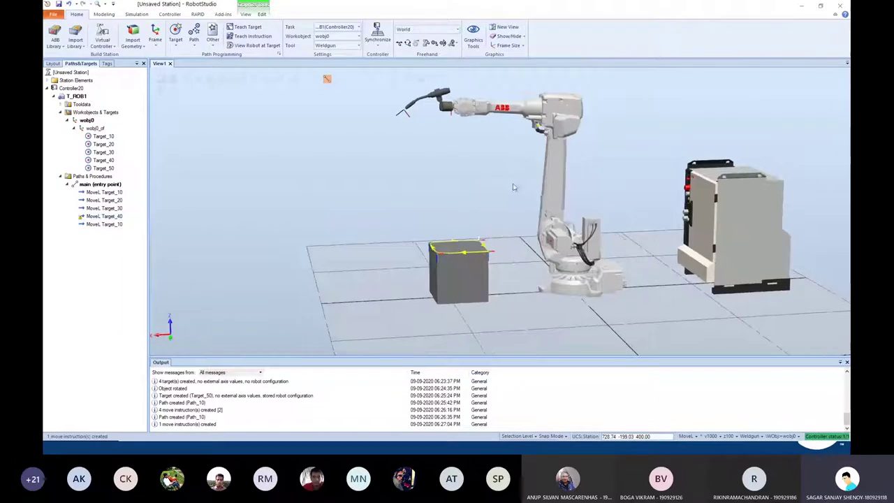
left_click(426, 43)
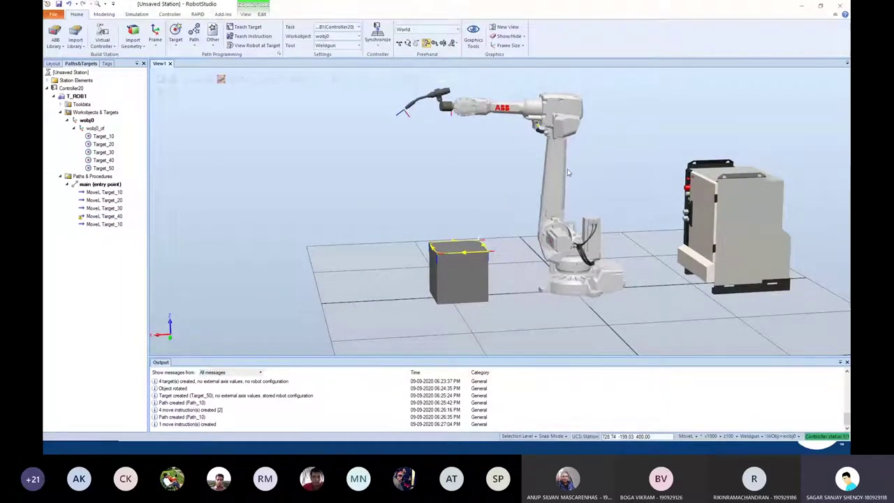
left_click_drag(554, 196, 570, 181)
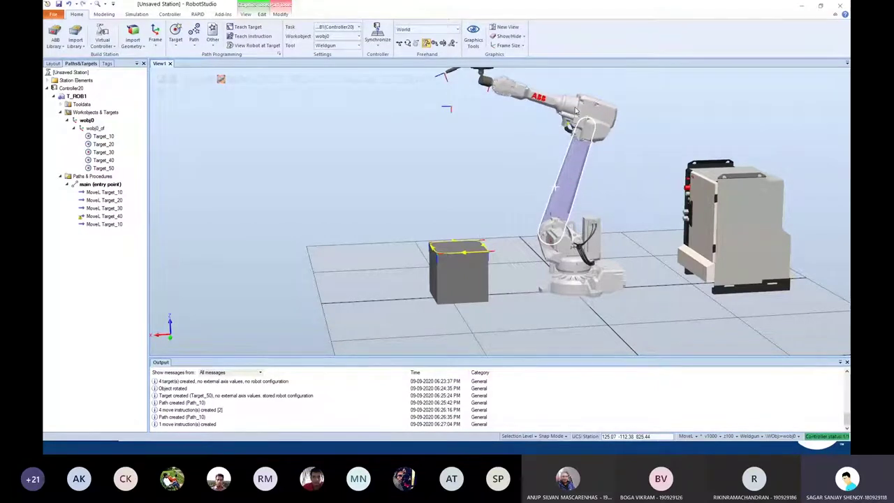
left_click_drag(577, 112, 578, 143)
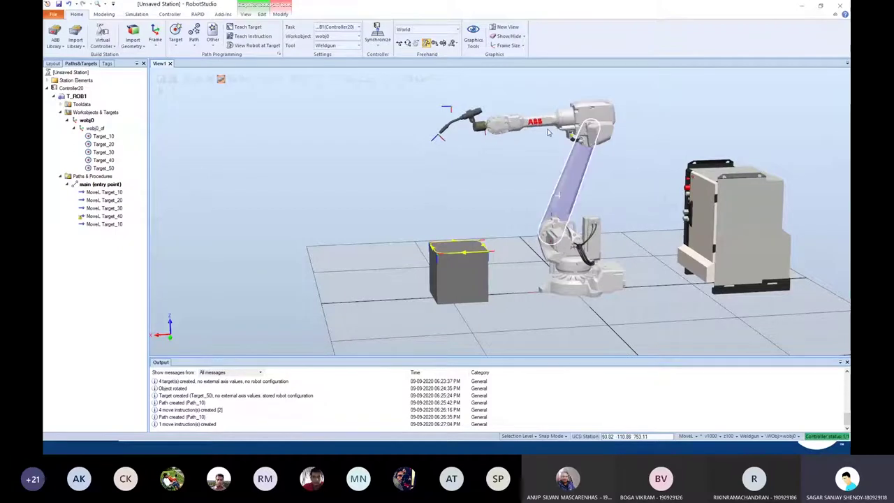
left_click_drag(568, 120, 576, 134)
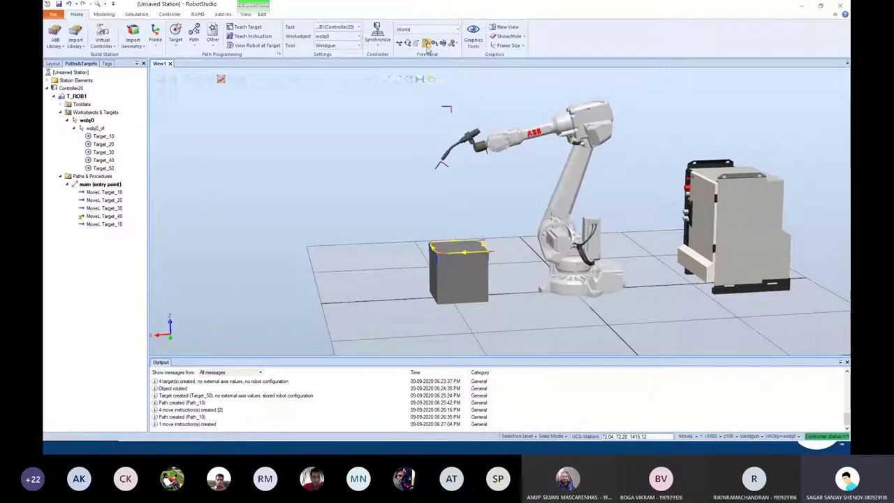
right_click(105, 218)
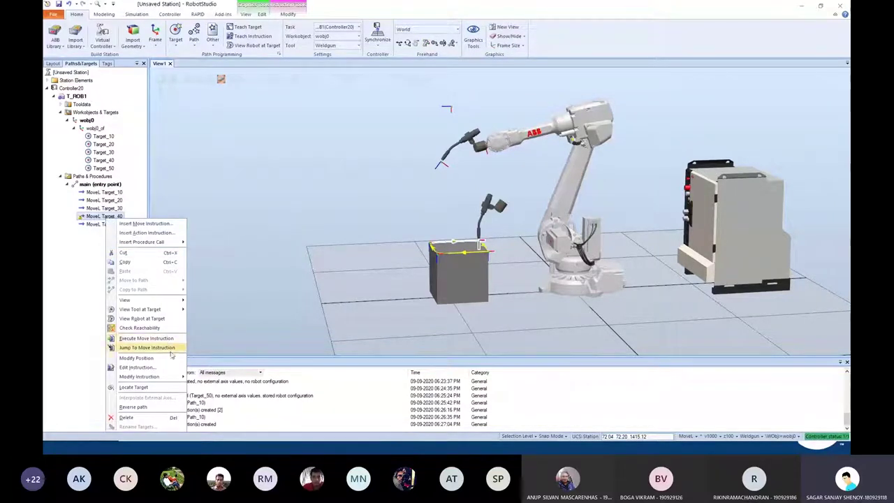
left_click(253, 259)
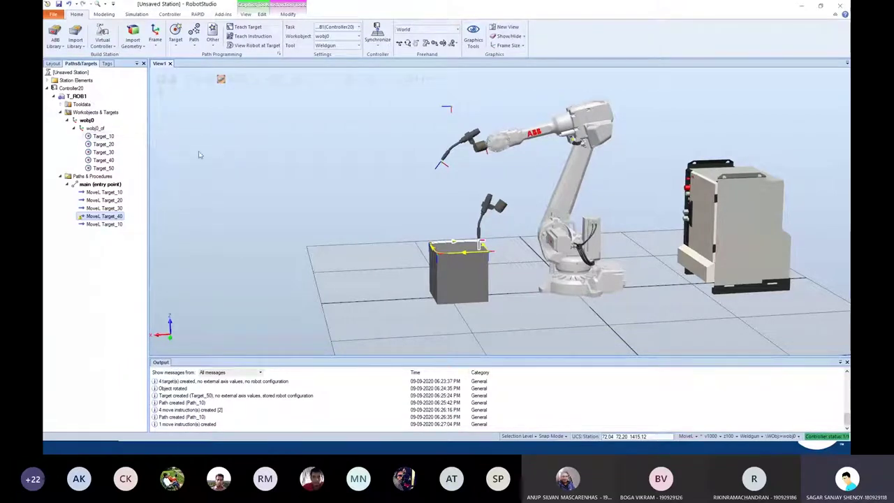
left_click(209, 187)
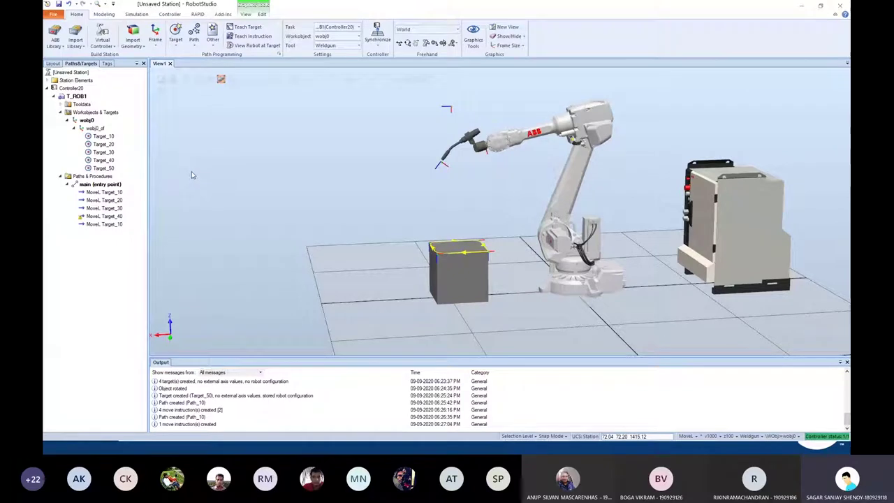
Delete the old Target_50 and teach a new target at the robot's jogged position
left_click(102, 169)
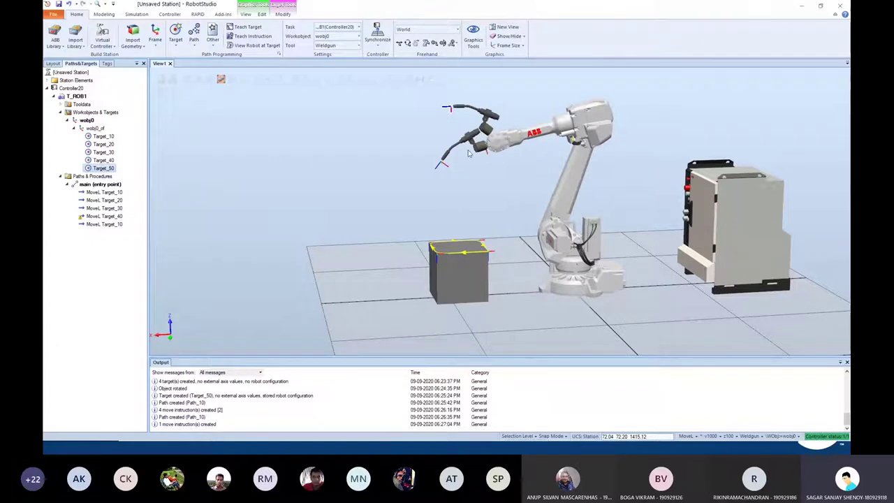
key("Delete")
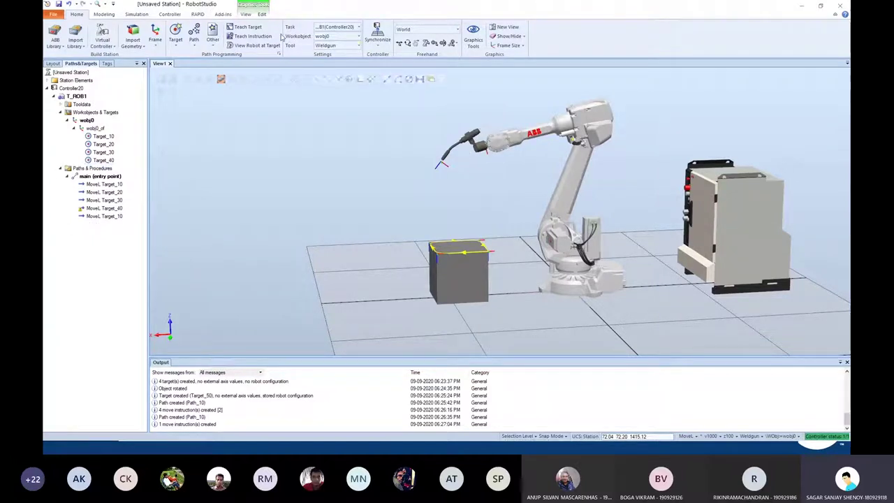
left_click(248, 27)
left_click(480, 243)
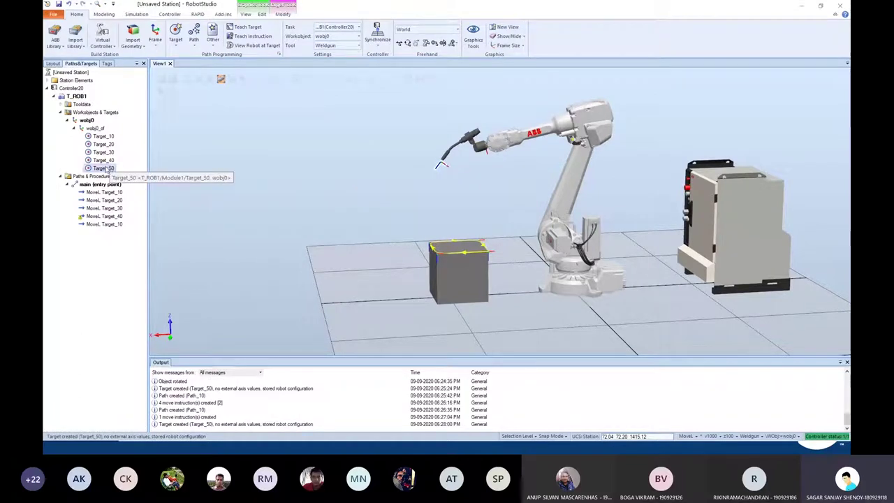
Add Target_50 to main as both the first and the last move instruction
mouse_move(105, 167)
left_mouse_down()
mouse_move(109, 201)
mouse_move(100, 184)
left_mouse_up()
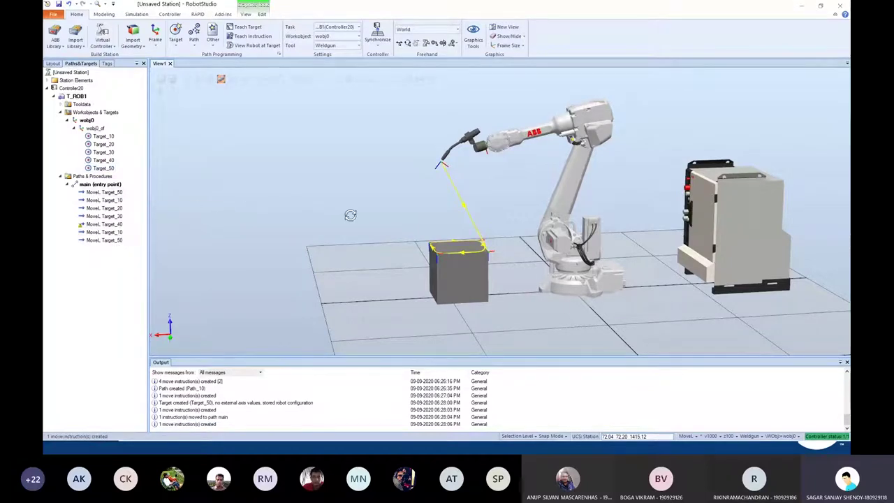
left_click_drag(351, 215, 333, 218, "ctrl+shift")
scroll(473, 210, "up", 4)
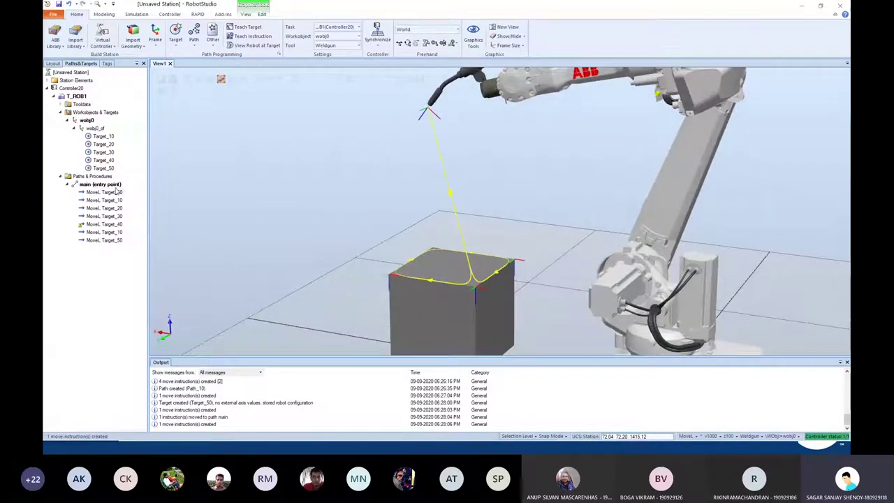
Go through the move instructions of main, previewing the weld gun from Target_50 around the box corners and back
left_click(112, 192)
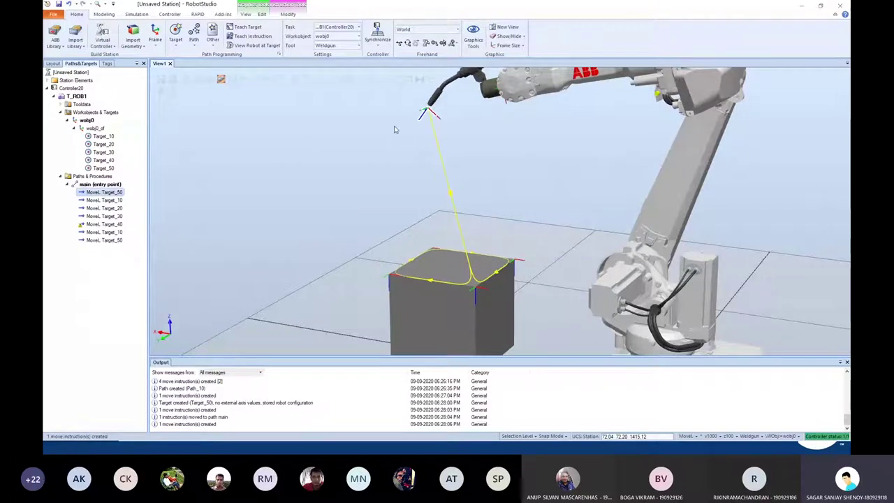
left_click(118, 208)
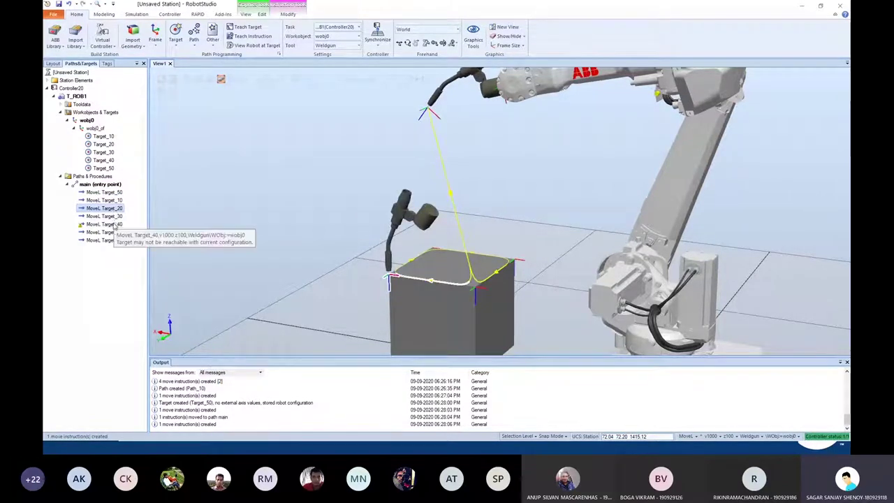
left_click(115, 215)
left_click(115, 224)
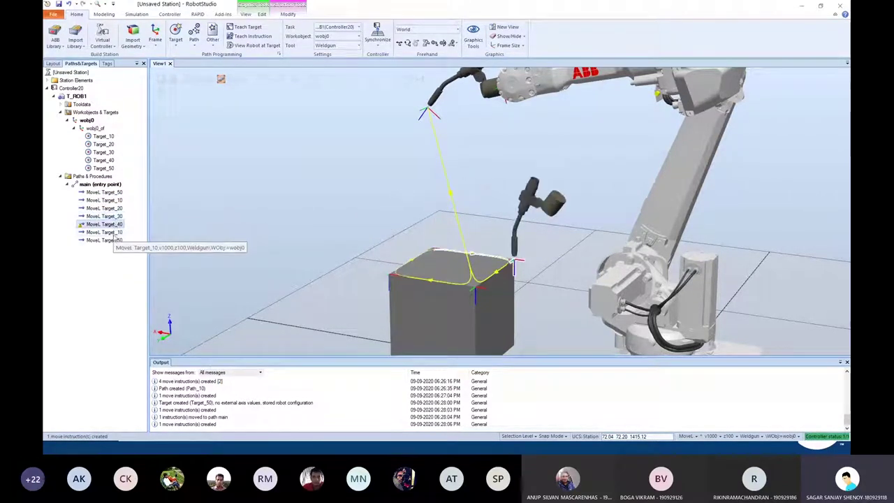
left_click(111, 233)
left_click(109, 241)
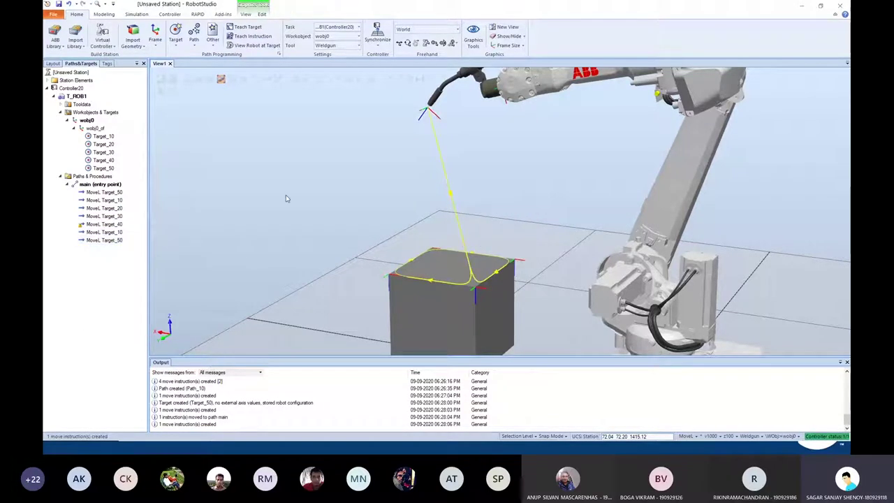
left_click_drag(390, 220, 395, 220, "ctrl+shift")
scroll(396, 221, "down", 2)
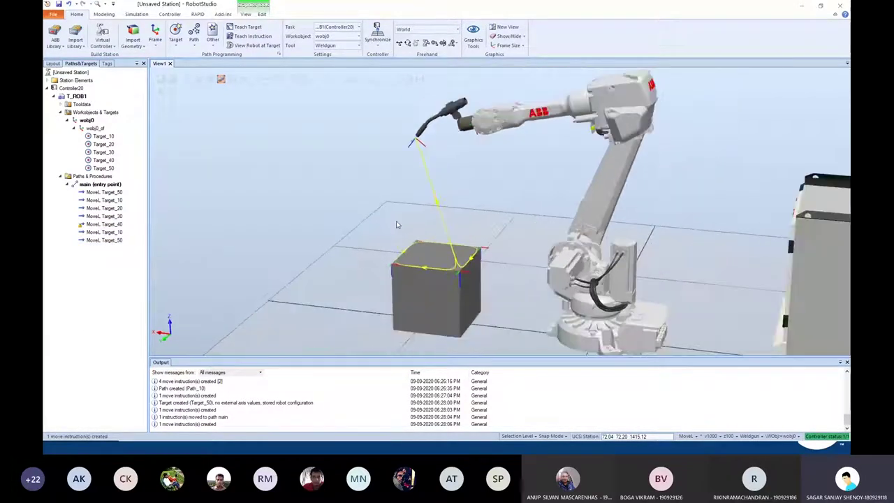
Run automatic configuration on the main path for its linear and circular move instructions
scroll(510, 248, "up", 1)
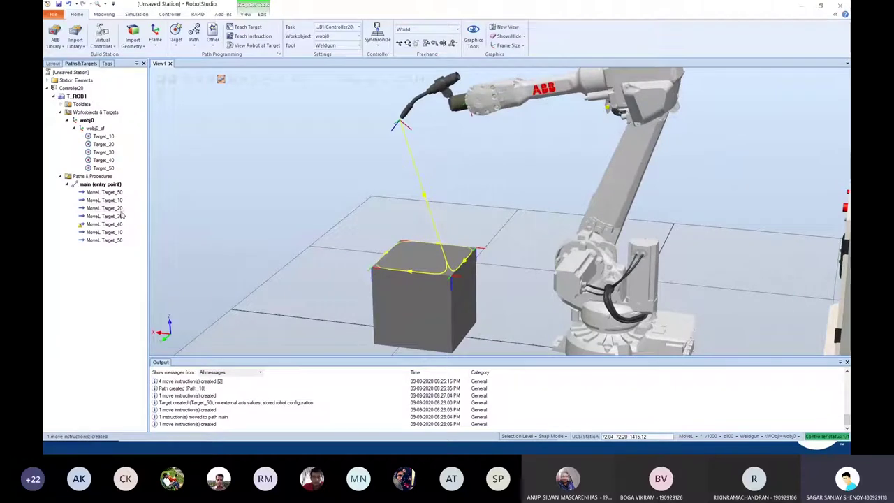
right_click(89, 225)
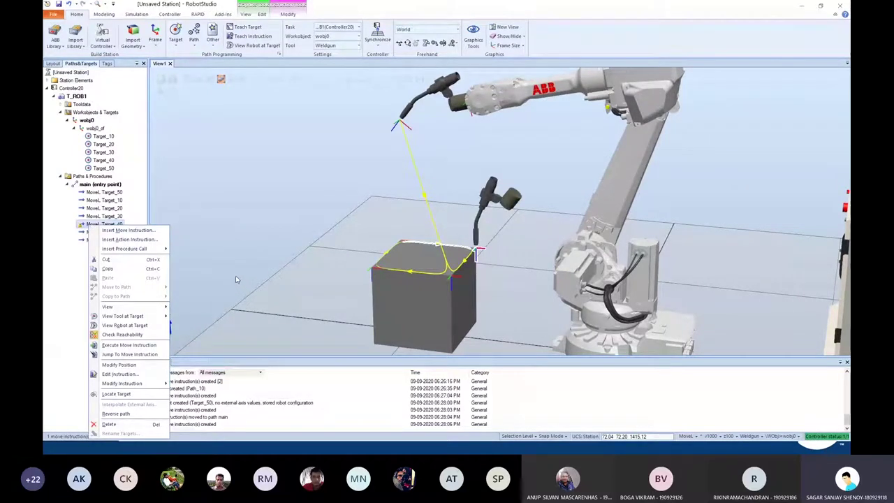
left_click(87, 184)
right_click(93, 184)
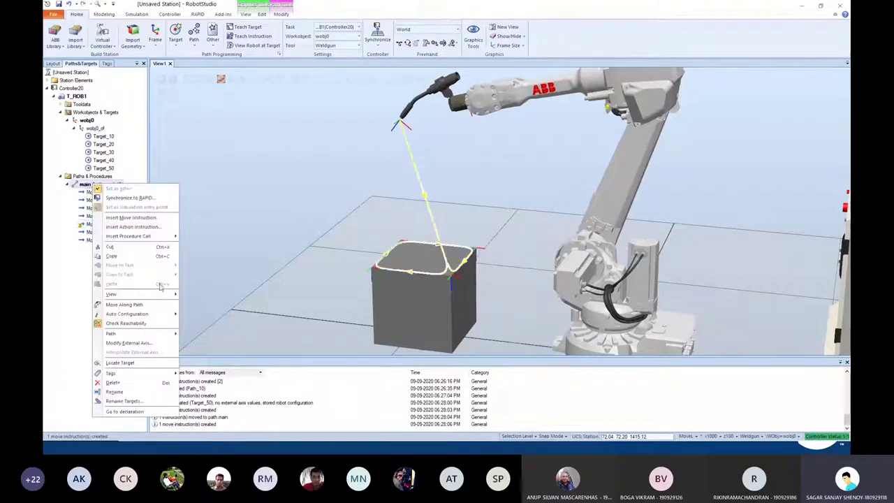
mouse_move(105, 313)
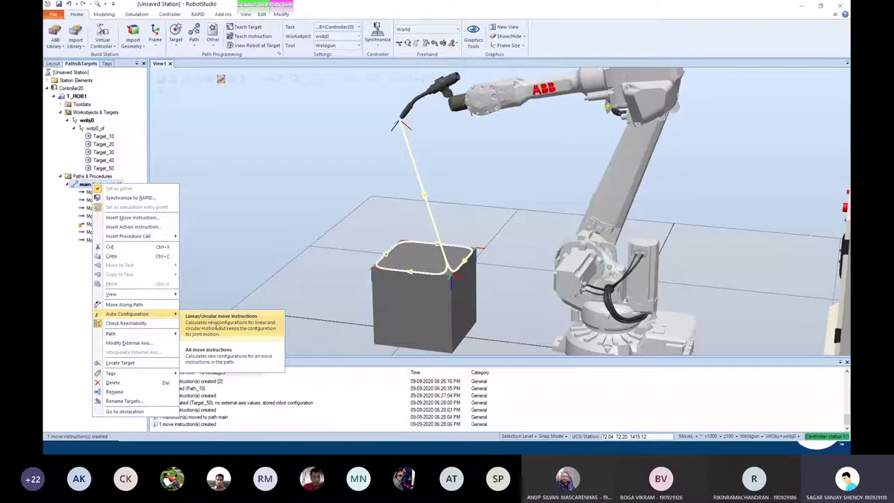
left_click(225, 322)
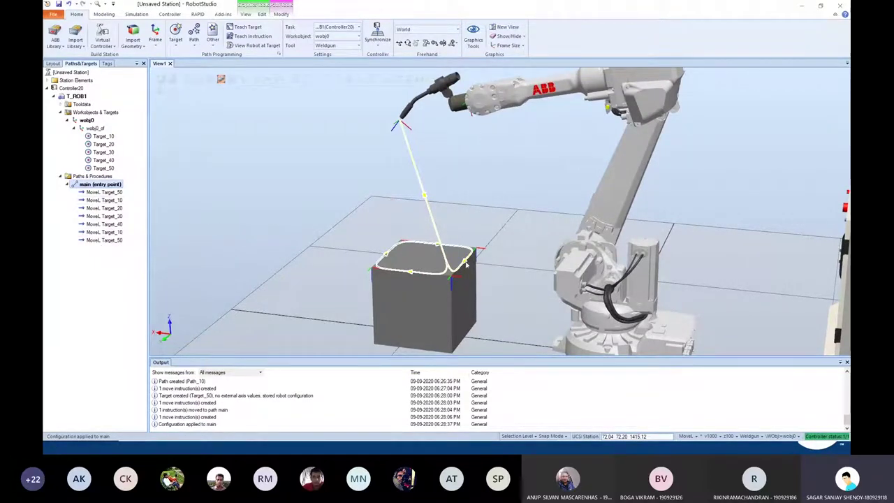
left_click(260, 246)
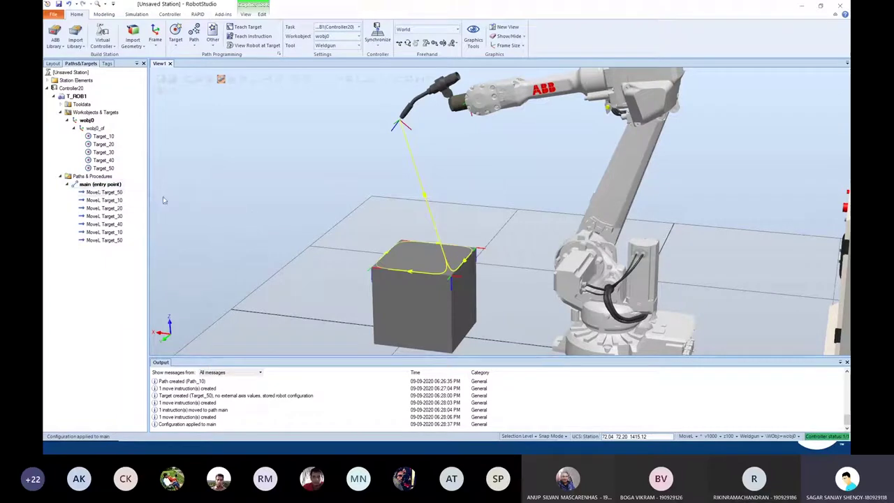
Review the available robot arm configurations of Target_40, picking Cfg1 (-1,0,-2,0) without applying it
left_click(108, 162)
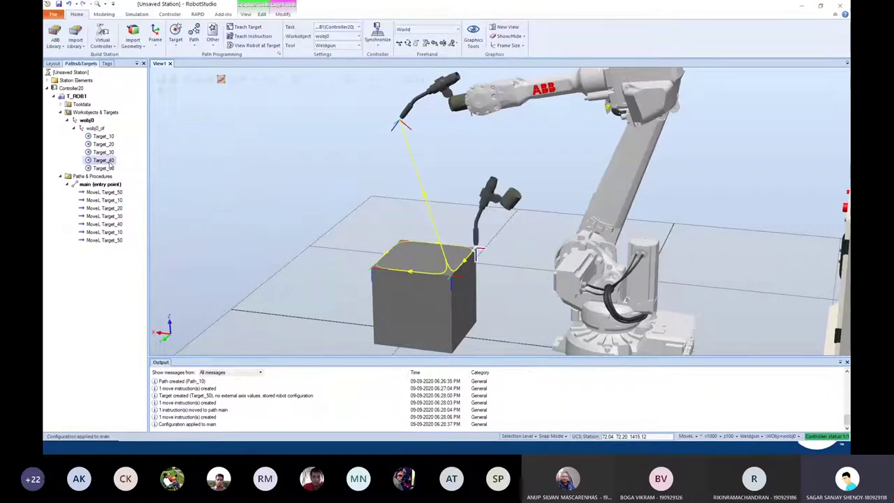
right_click(108, 161)
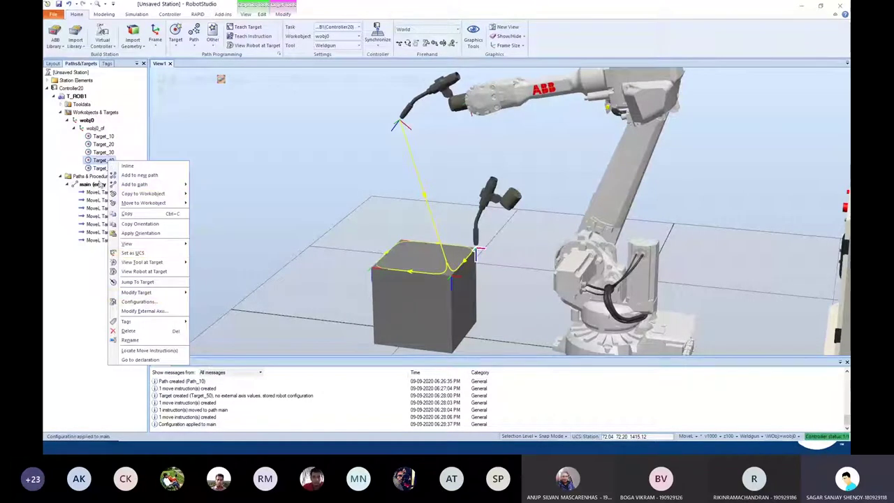
left_click(150, 303)
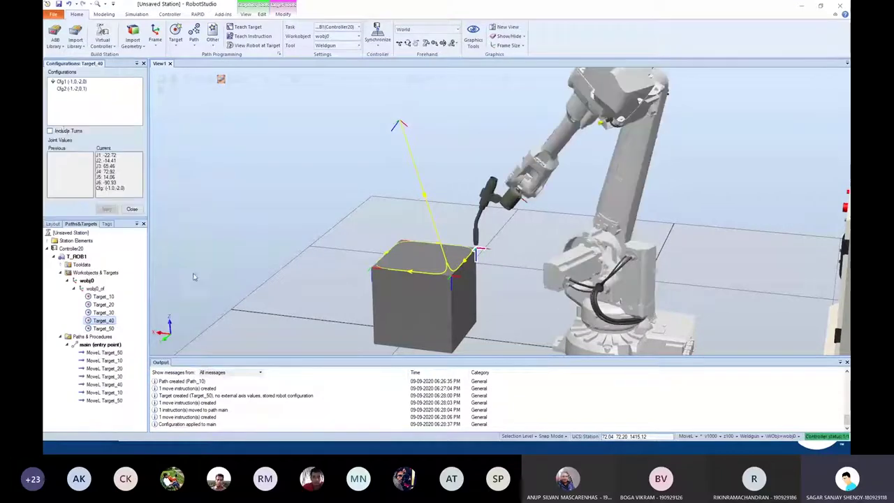
left_click(70, 82)
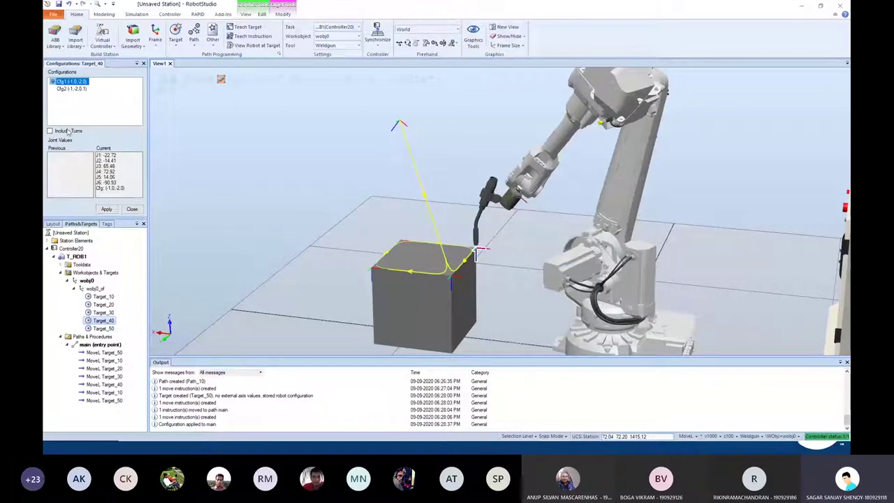
left_click(132, 209)
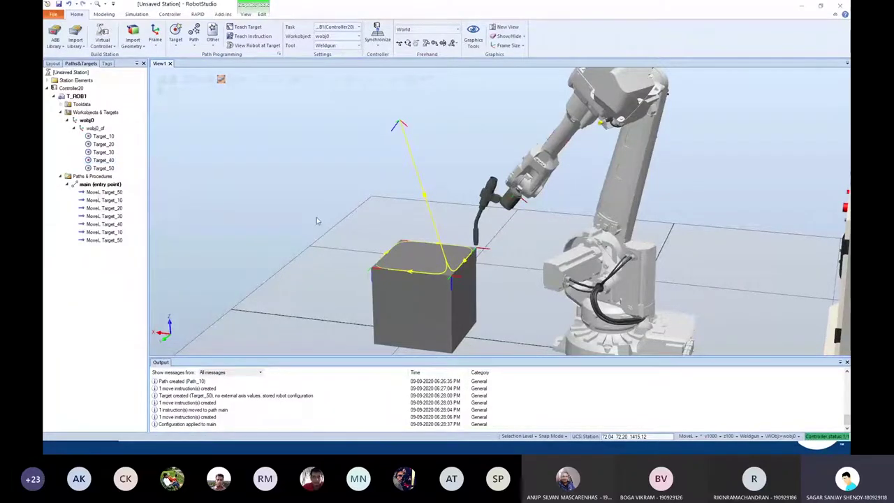
Check main's move instructions around the box corners by previewing the weld gun at their targets
left_click_drag(300, 218, 317, 214, "ctrl+shift")
left_click(104, 200)
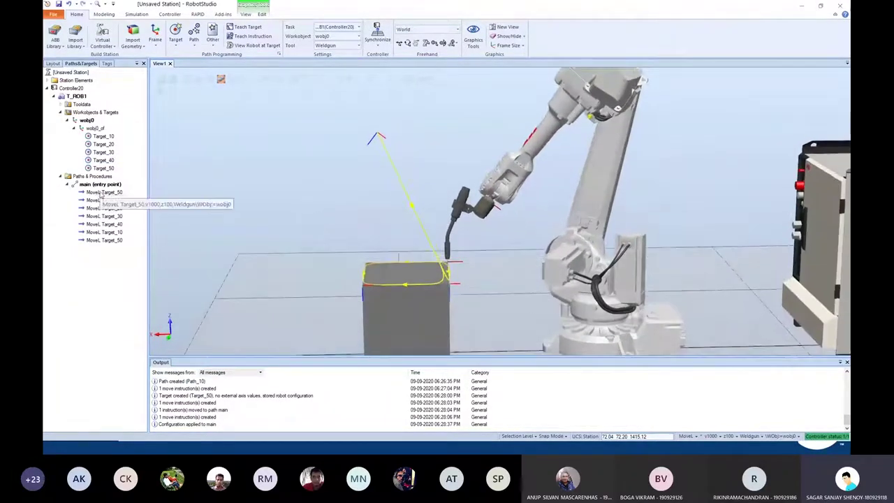
left_click(99, 210)
left_click(100, 215)
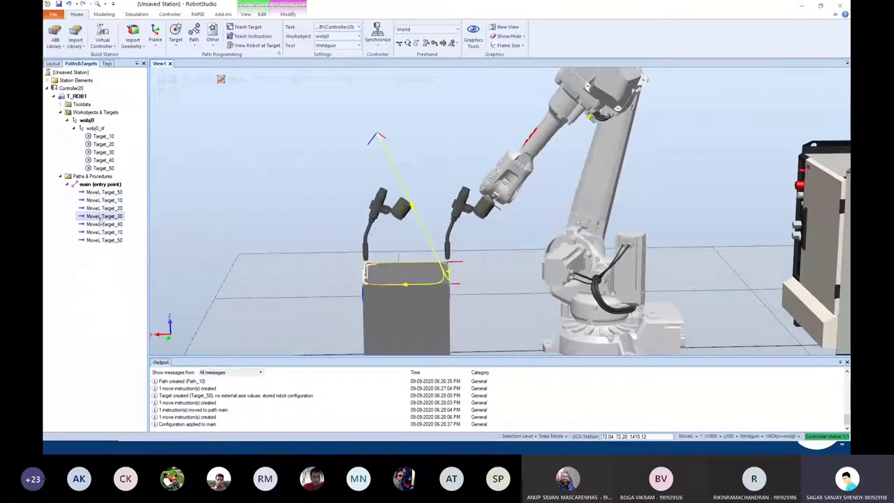
left_click(101, 224)
left_click(134, 237)
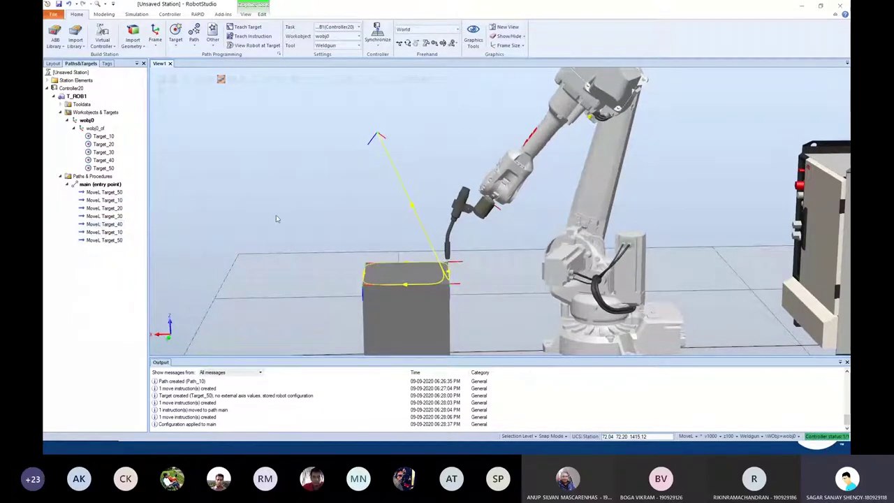
mouse_move(275, 215)
left_mouse_down("ctrl+shift")
mouse_move(263, 223)
mouse_move(273, 198)
left_mouse_up("ctrl+shift")
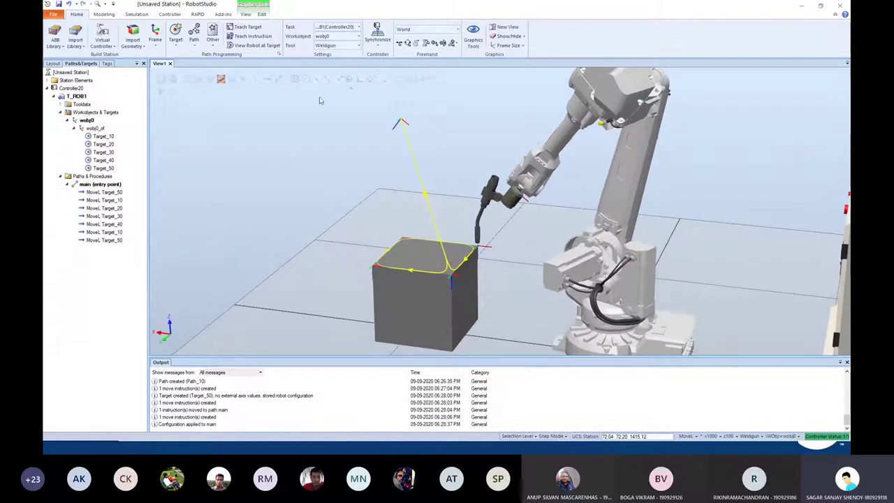
Synchronize the station to RAPID, including the main path in Module1, the Weldgun tool data and the work object
left_click(383, 44)
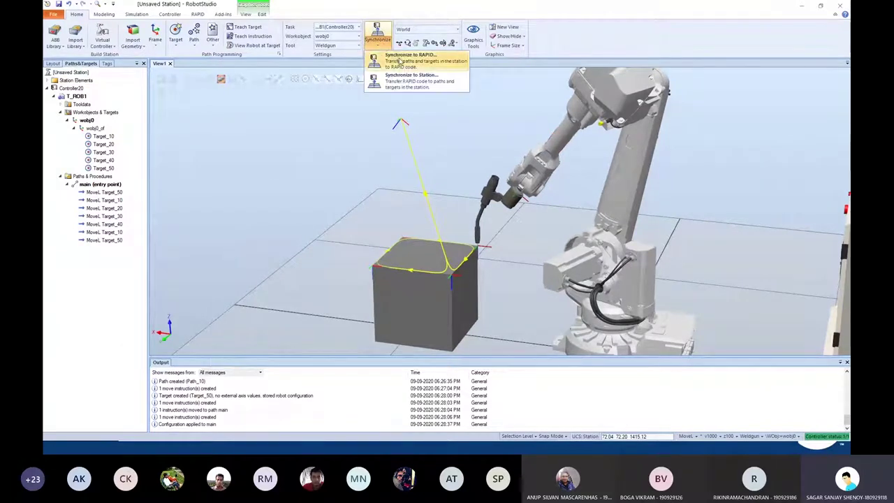
left_click(400, 60)
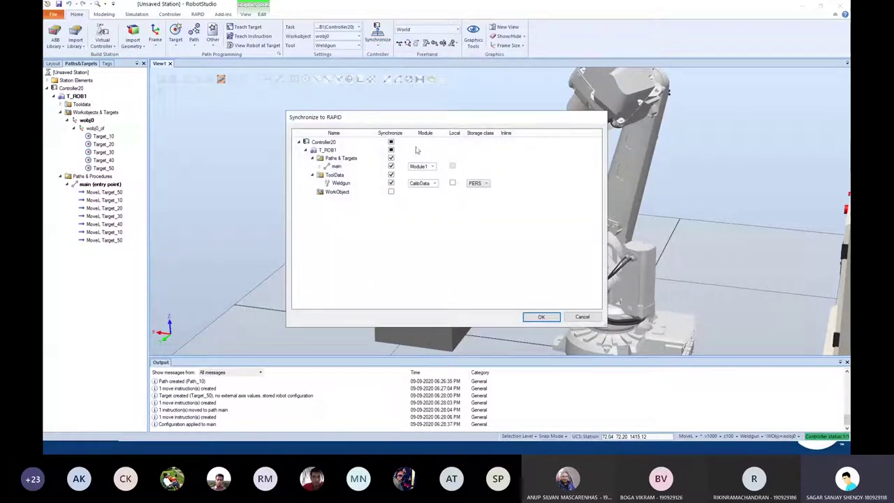
left_click(391, 192)
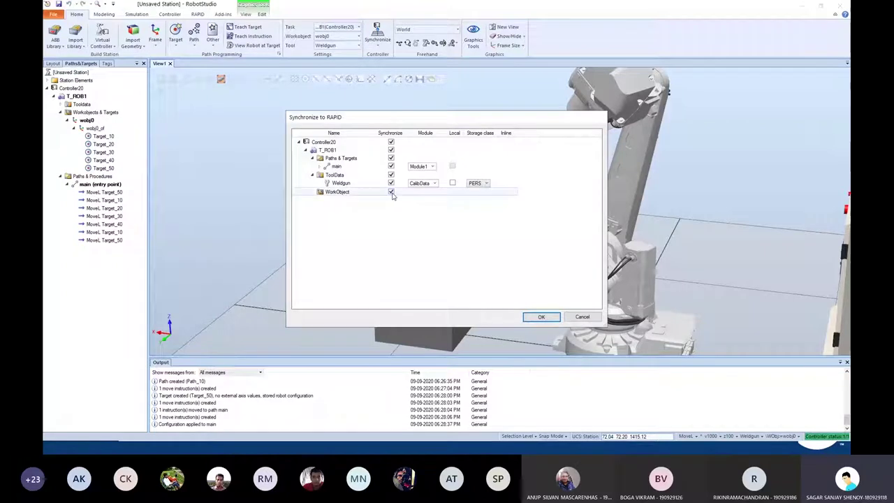
left_click(533, 316)
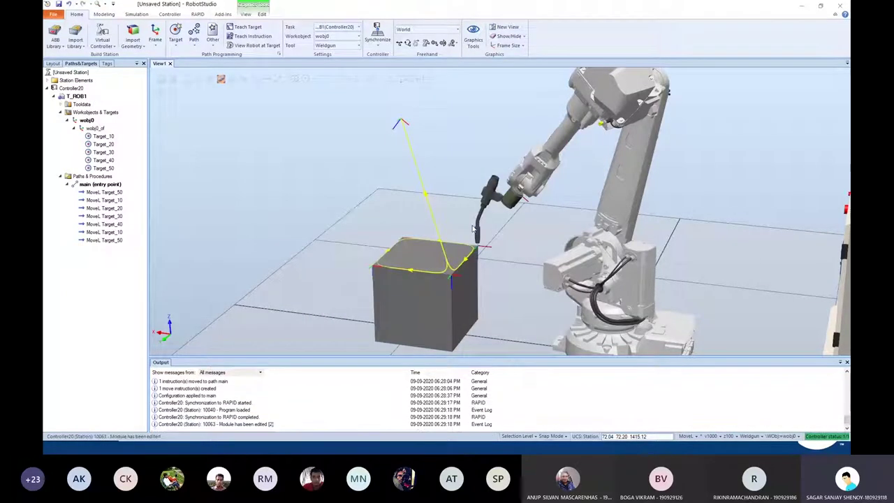
Open the RAPID code of the main procedure in Module1 of T_ROB1
left_click(203, 15)
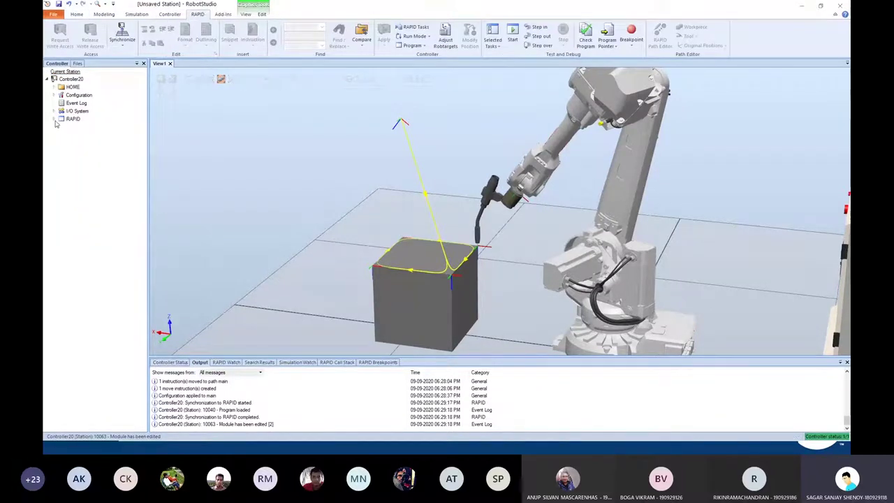
left_click(54, 119)
left_click(60, 128)
left_click(69, 150)
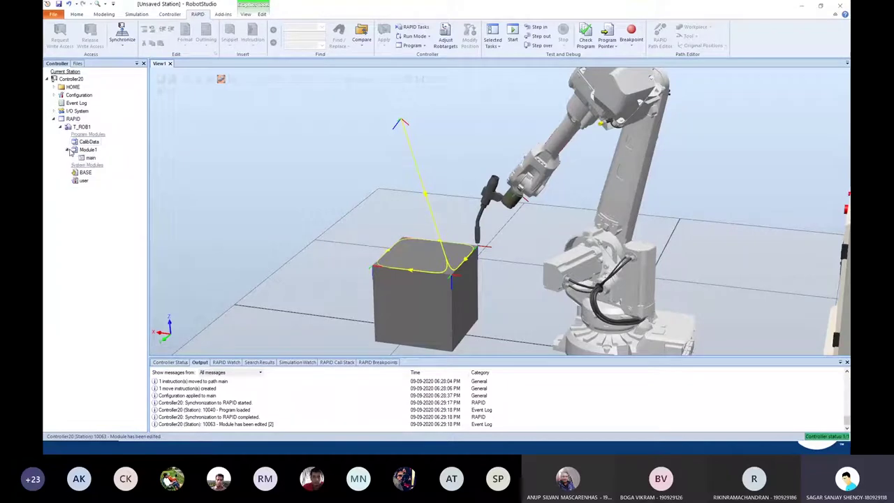
left_click(90, 159)
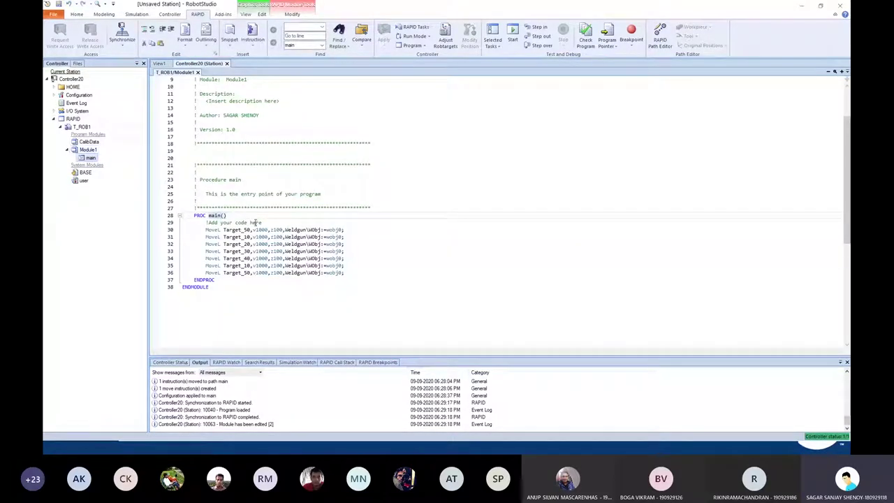
Delete all comment lines from Module1 and align the Target_50 declaration with the other robtarget lines
left_click_drag(264, 222, 186, 224)
key("Delete")
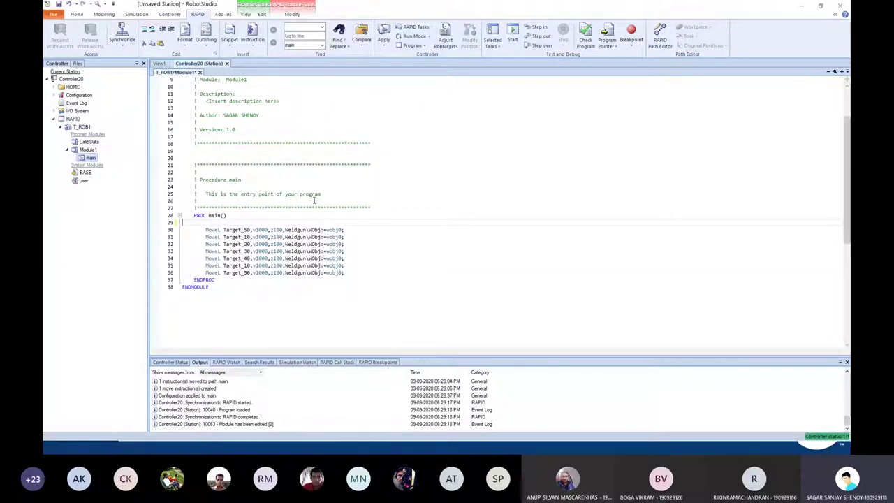
key("BackSpace")
scroll(326, 201, "up", 3)
left_click_drag(374, 266, 177, 124)
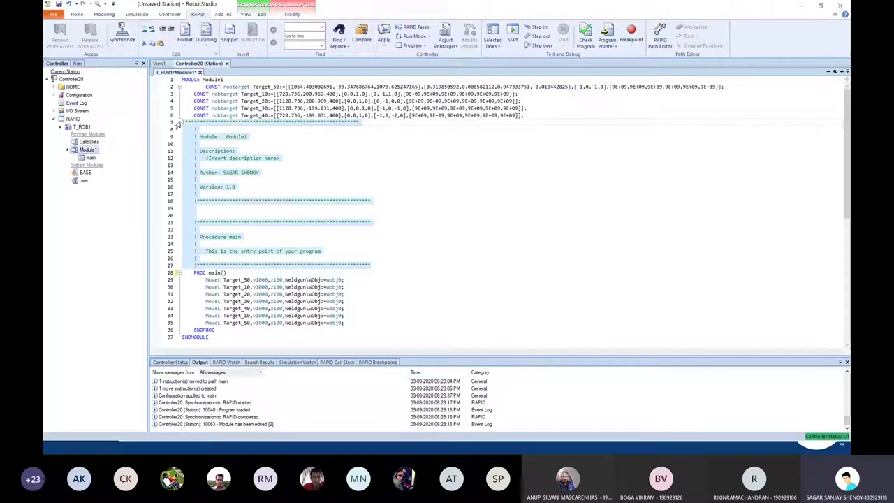
key("Delete")
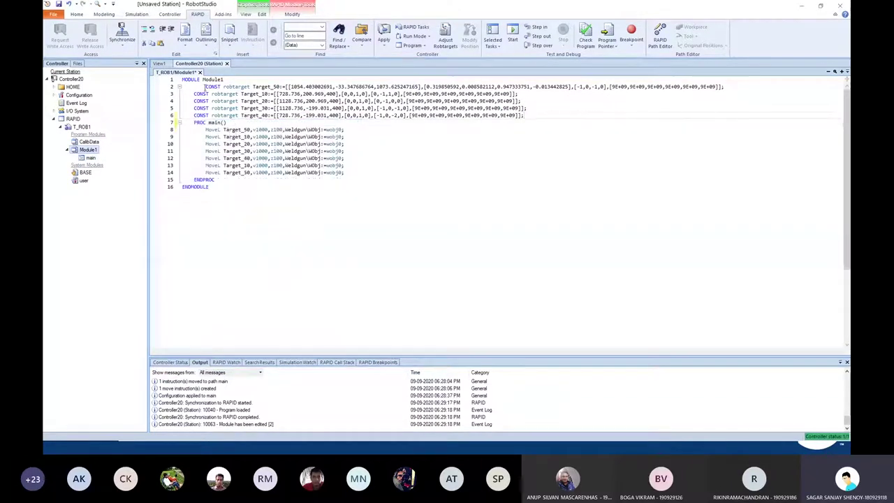
left_click(205, 86)
key("BackSpace")
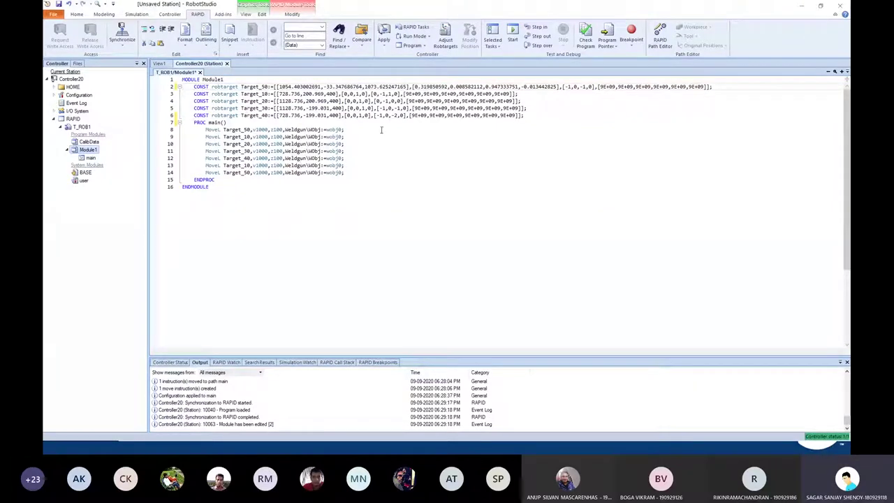
Examine the Weldgun tool argument in the first MoveL instruction of main
left_click(304, 129)
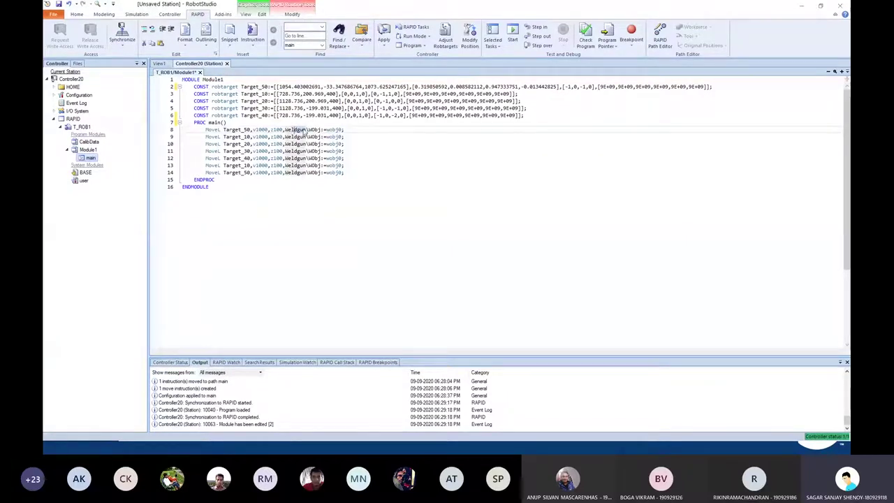
left_click(409, 144)
left_click_drag(306, 131, 284, 131)
mouse_move(306, 135)
left_click(419, 157)
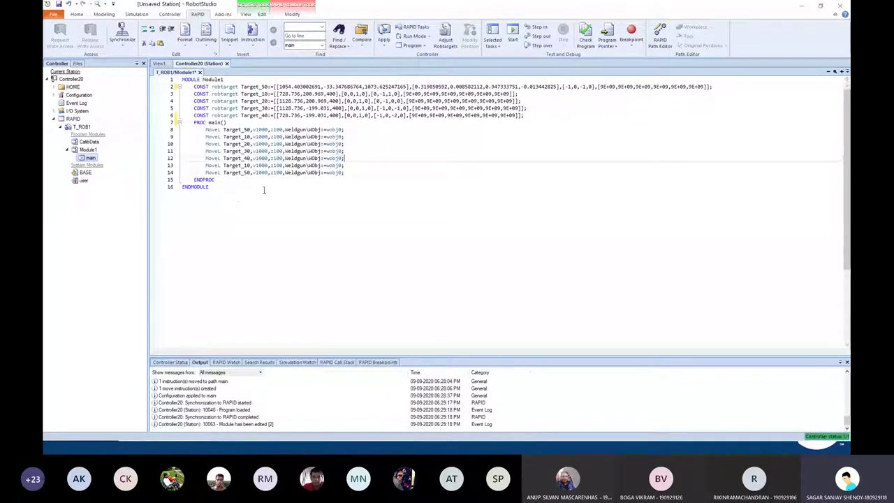
Set the zone argument to z10 in all seven MoveL instructions of main
left_click(276, 130)
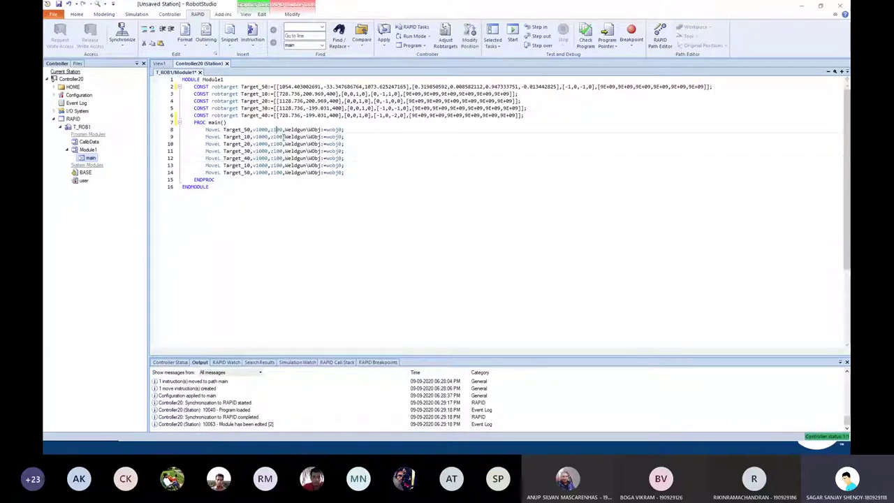
key("BackSpace")
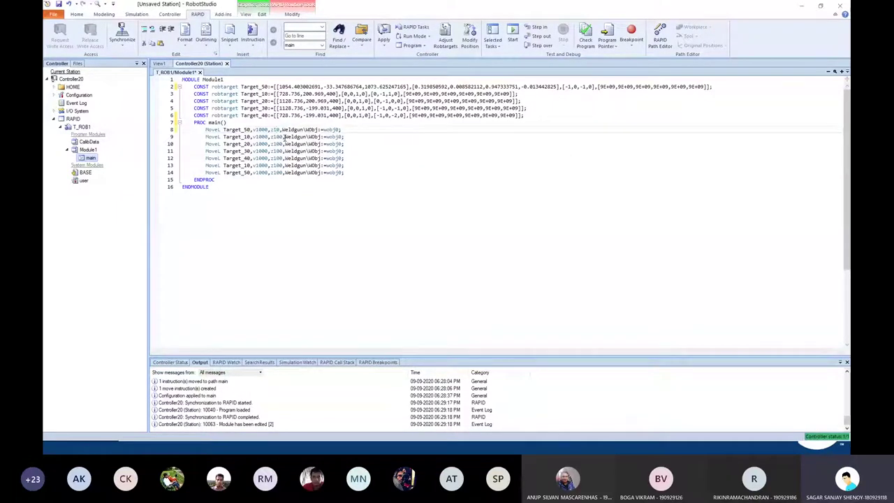
left_click(277, 137)
key("BackSpace")
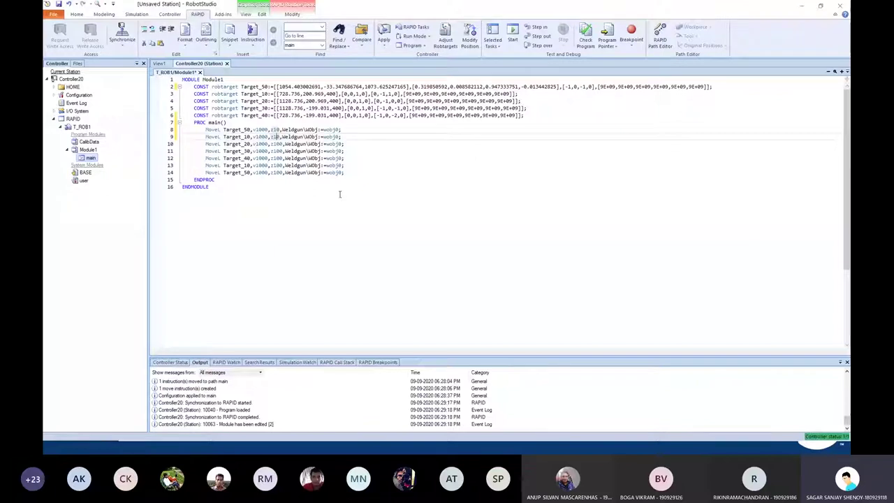
left_click(279, 144)
key("BackSpace")
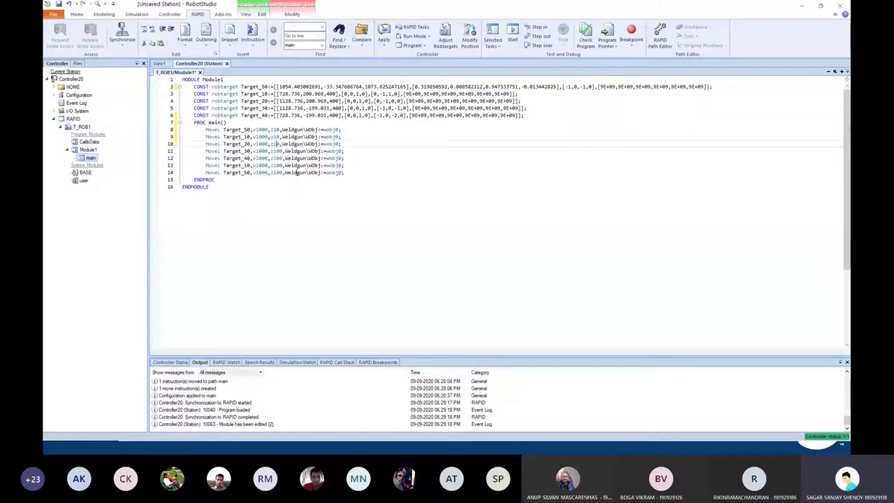
key("Down")
key("BackSpace")
key("Down")
key("BackSpace")
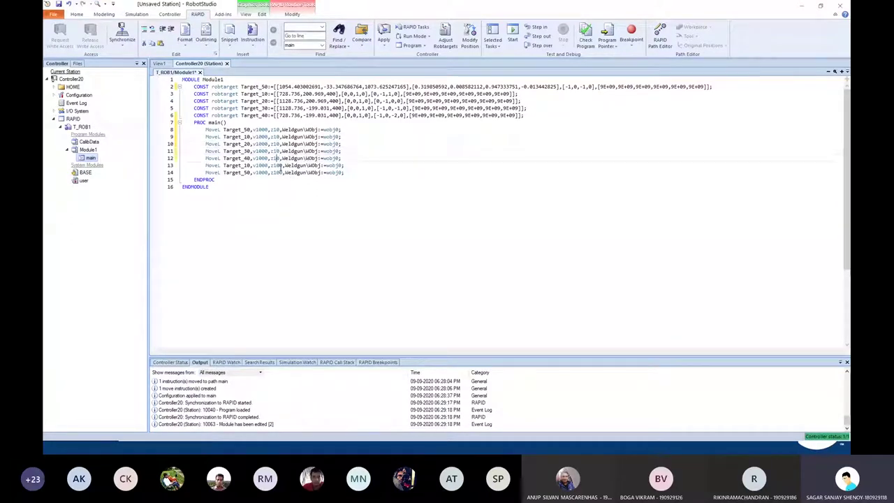
key("Down")
key("BackSpace")
key("Down")
key("BackSpace")
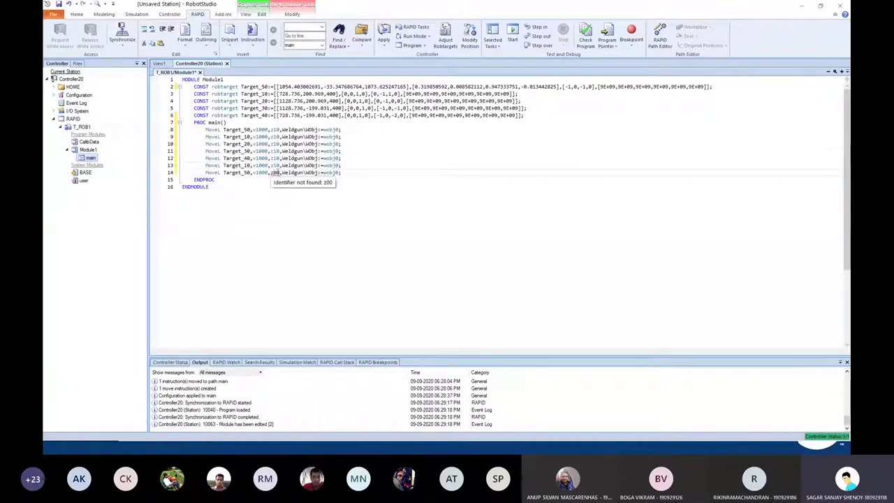
key("BackSpace")
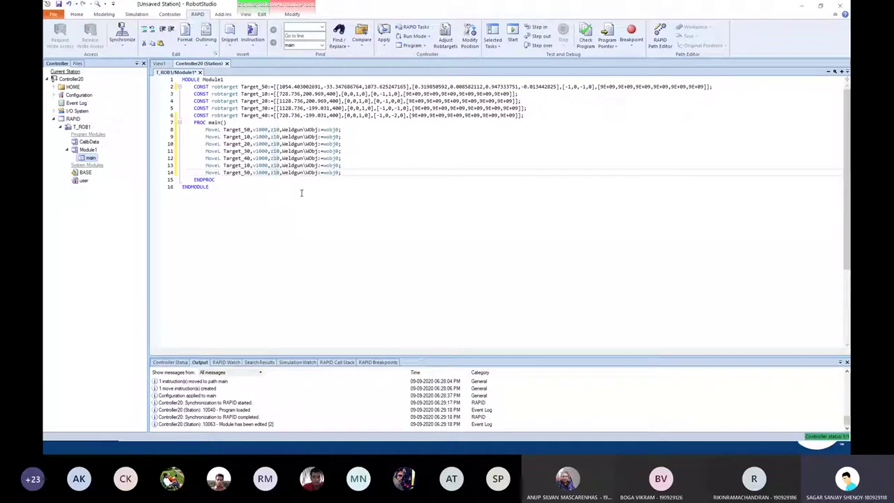
Set the speed argument to v400 in all seven MoveL instructions of main
left_click(270, 173)
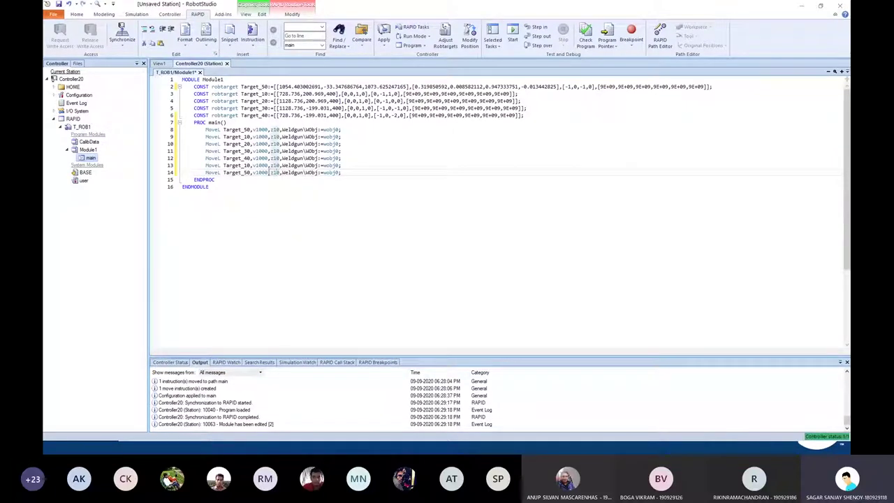
mouse_move(276, 175)
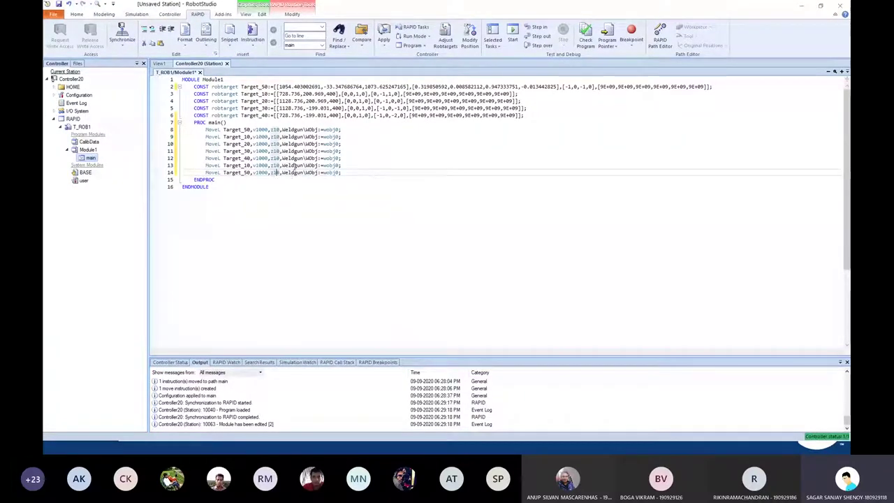
left_click(263, 131)
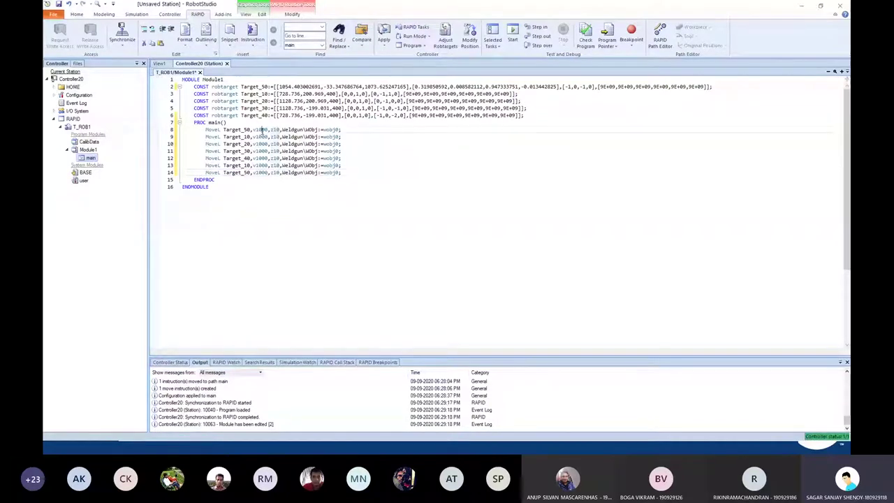
key("Left")
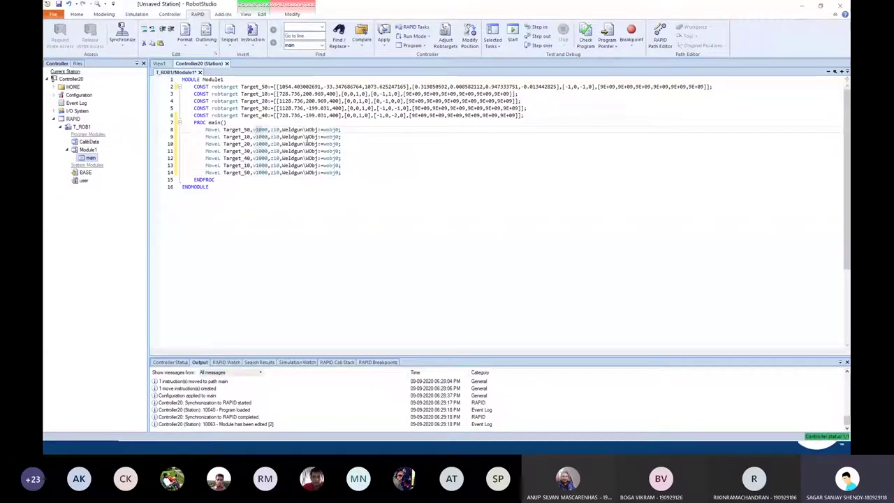
type("4")
left_click(262, 137)
key("shift+Left")
key("shift+Left")
type("4")
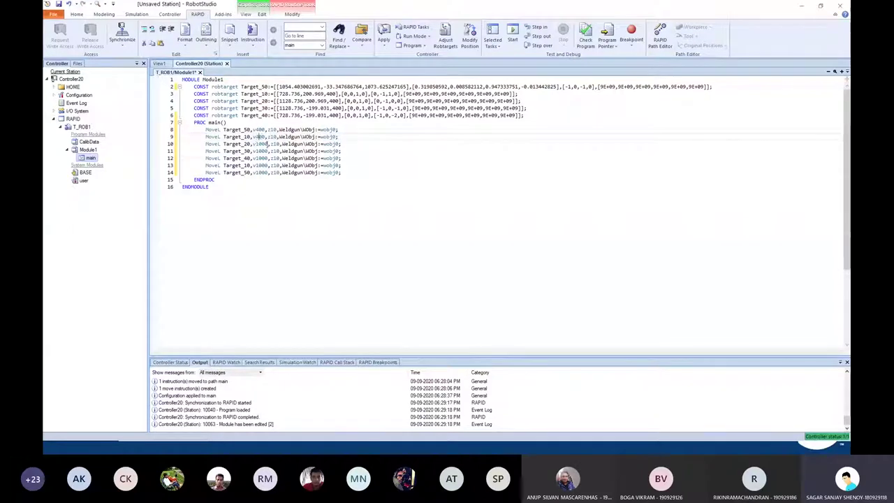
double_click(260, 144)
type("v400")
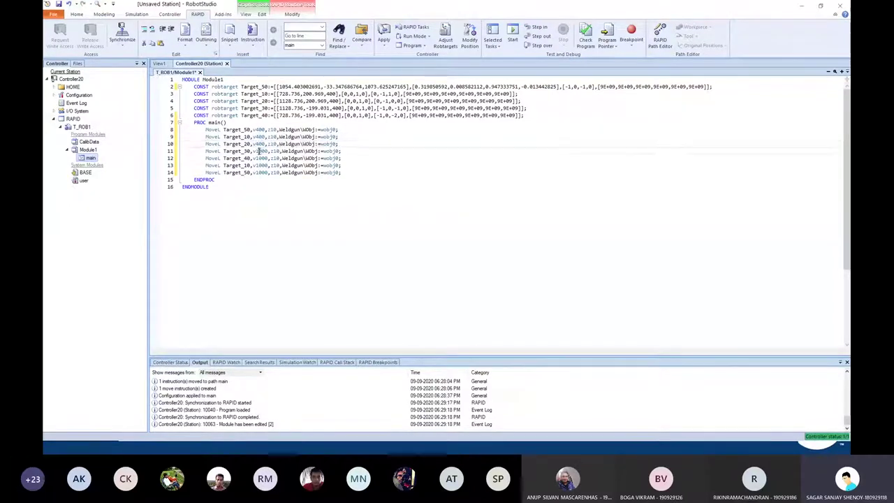
double_click(260, 151)
type("v400")
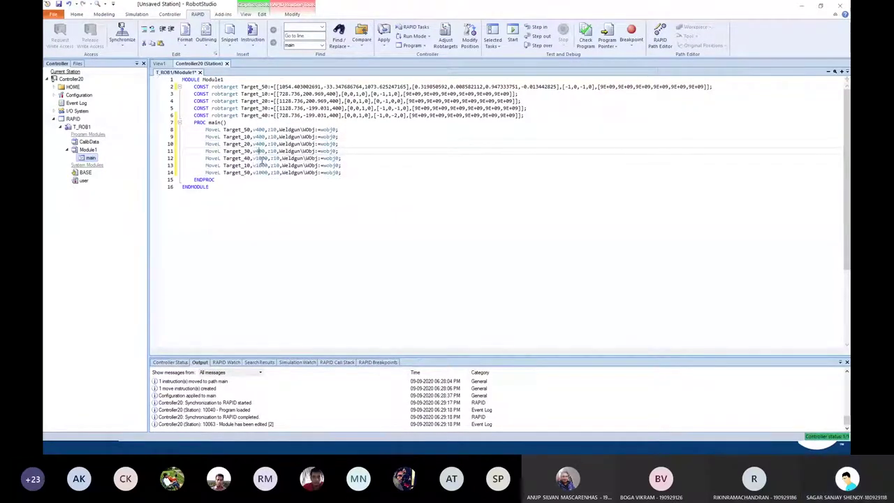
double_click(260, 159)
type("v400")
double_click(261, 166)
type("v400")
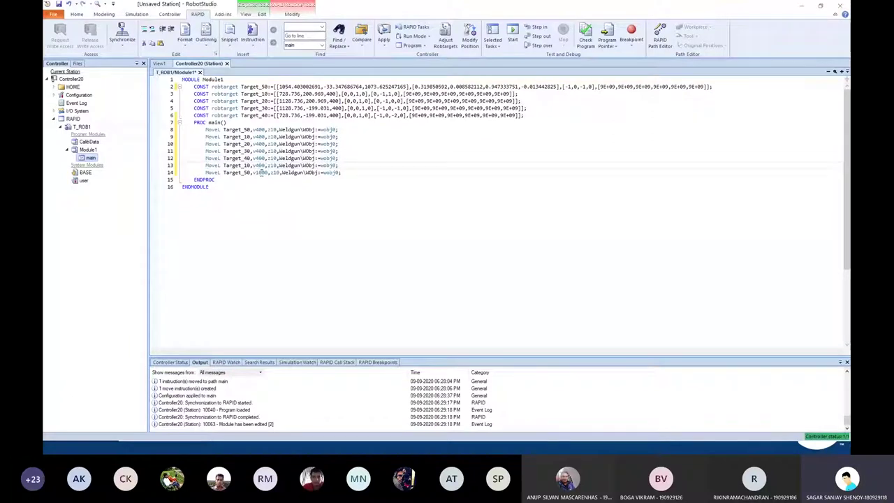
double_click(260, 173)
type("v400")
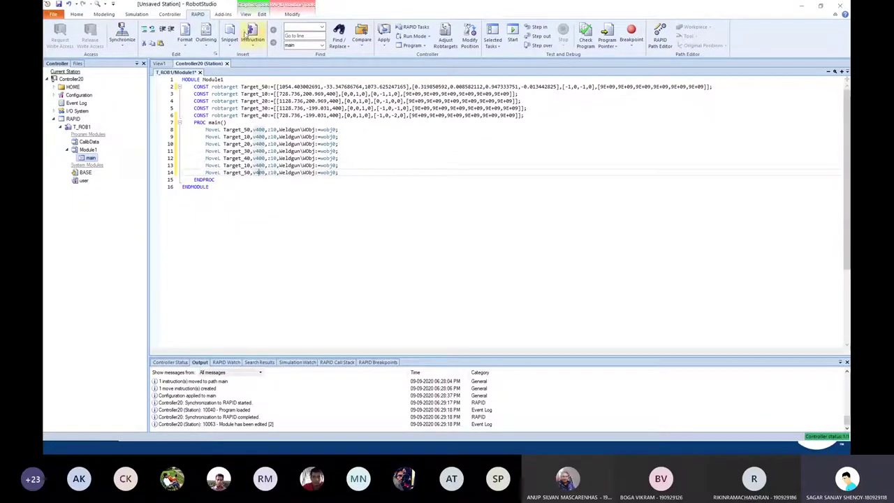
Synchronize all of Controller20 to the station, including the main path, the Weldgun tool data and the work objects
left_click(123, 39)
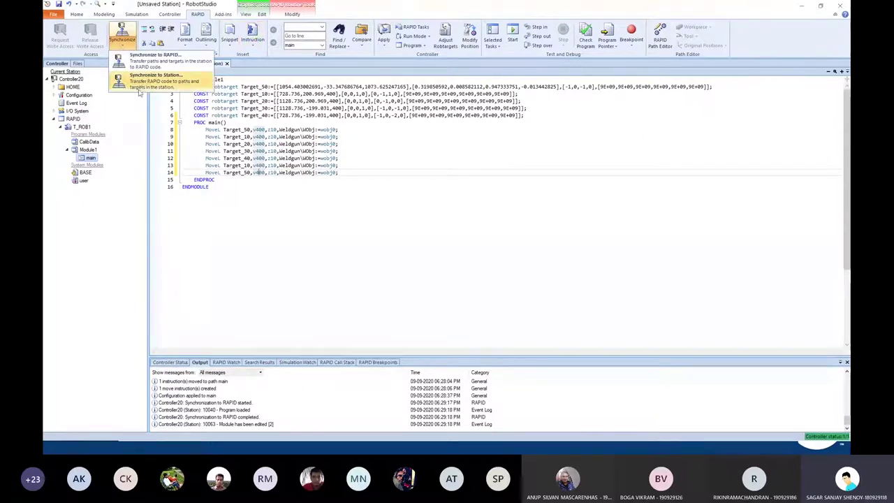
left_click(157, 79)
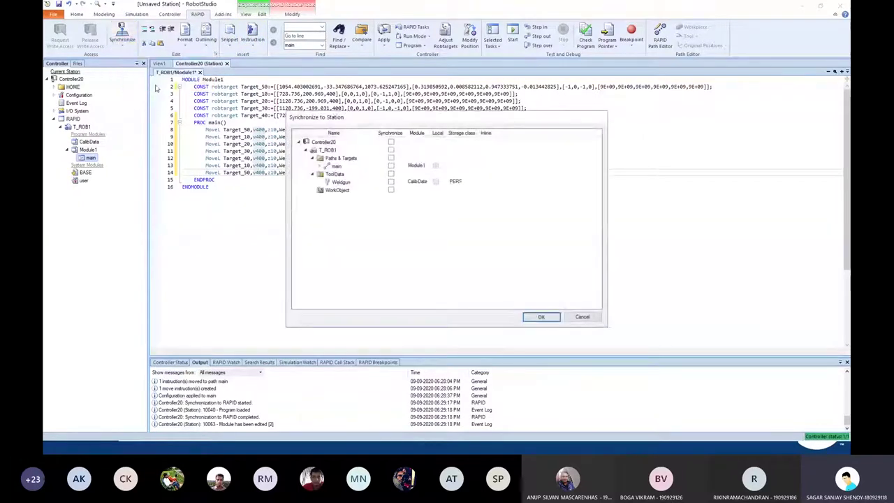
left_click(391, 141)
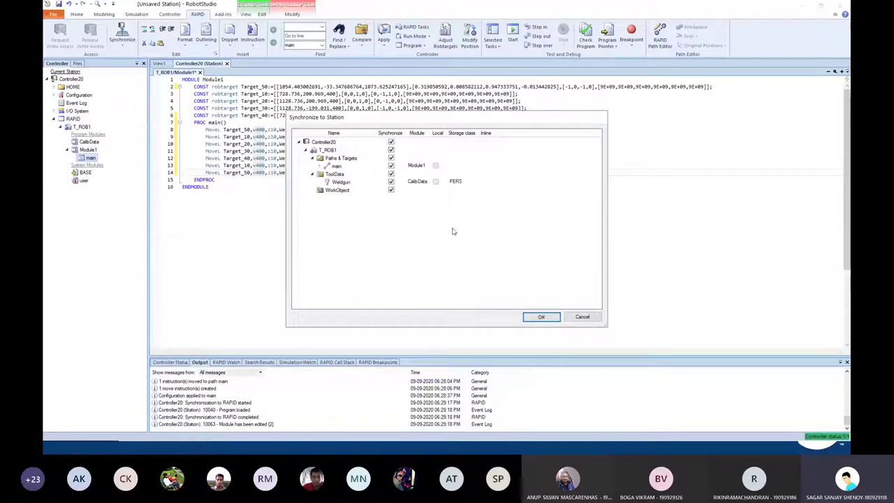
left_click(537, 317)
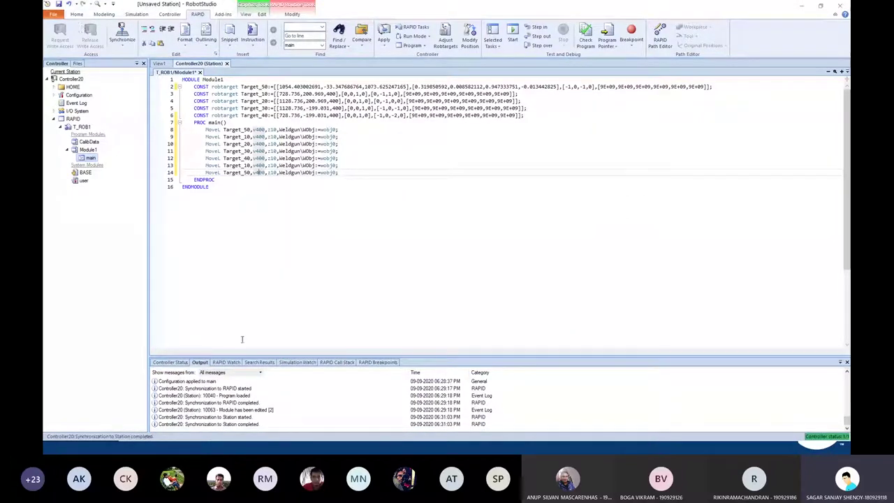
Examine how the path is rounded at the corners of the box's top in the station's 3D view
left_click(76, 15)
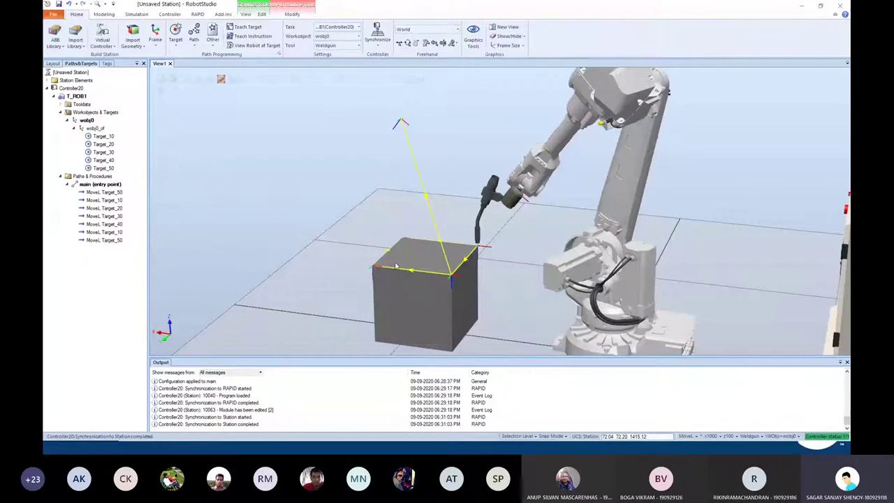
scroll(393, 267, "up", 10)
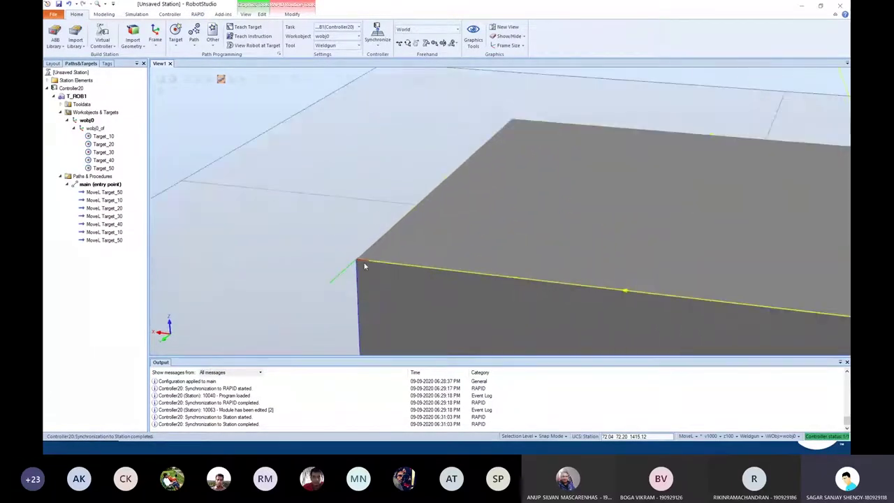
scroll(350, 249, "up", 4)
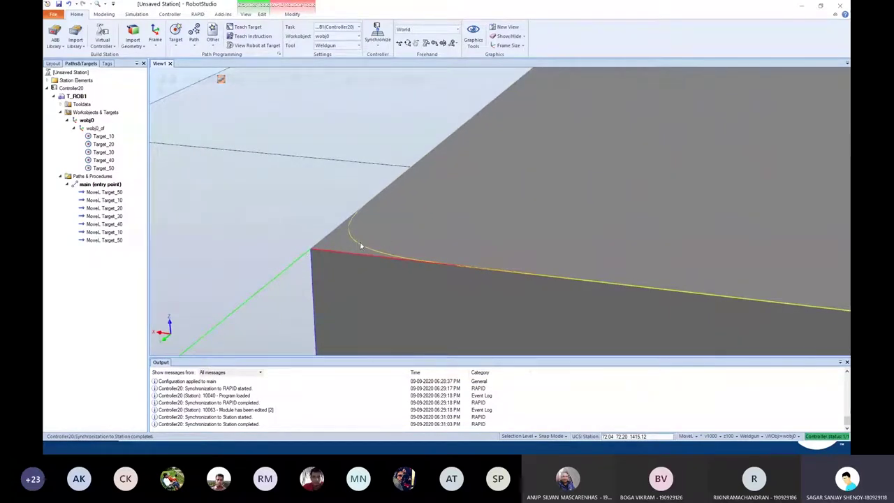
scroll(367, 250, "up", 2)
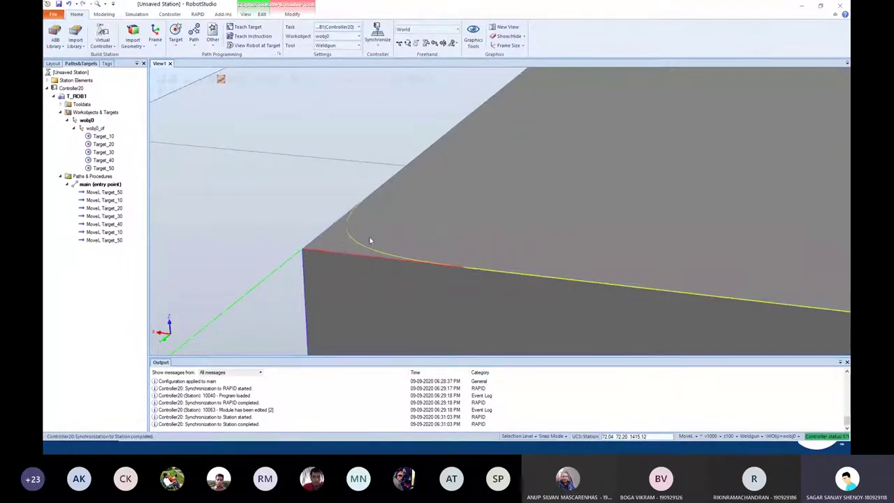
scroll(405, 235, "down", 5)
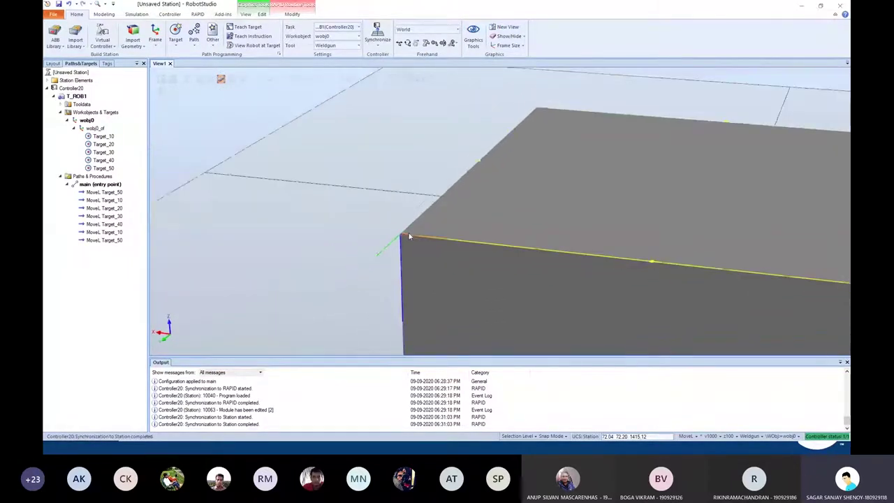
scroll(630, 272, "up", 4)
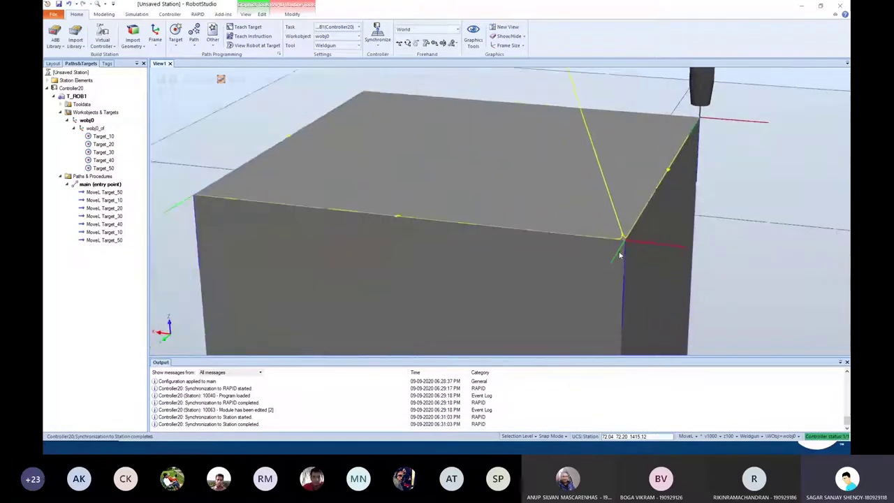
scroll(595, 253, "down", 3)
scroll(590, 250, "down", 4)
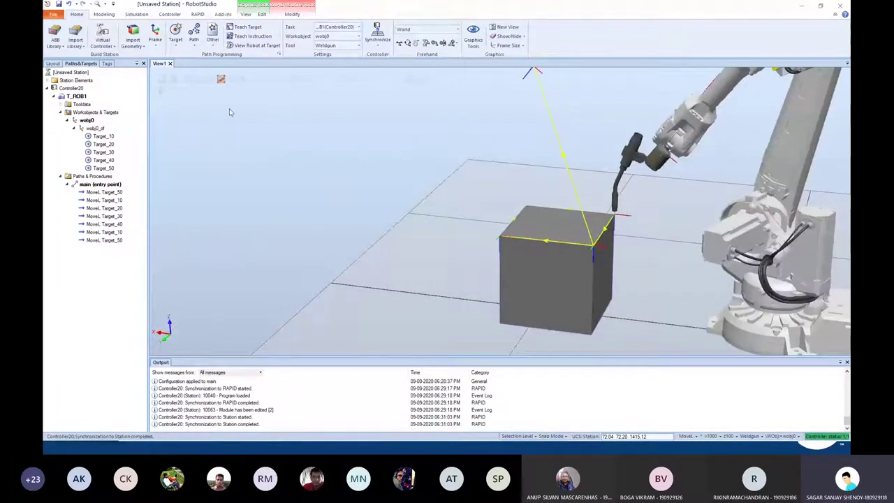
Run the simulation of the main path and inspect the robot configuration entry in the output messages
left_click(158, 91)
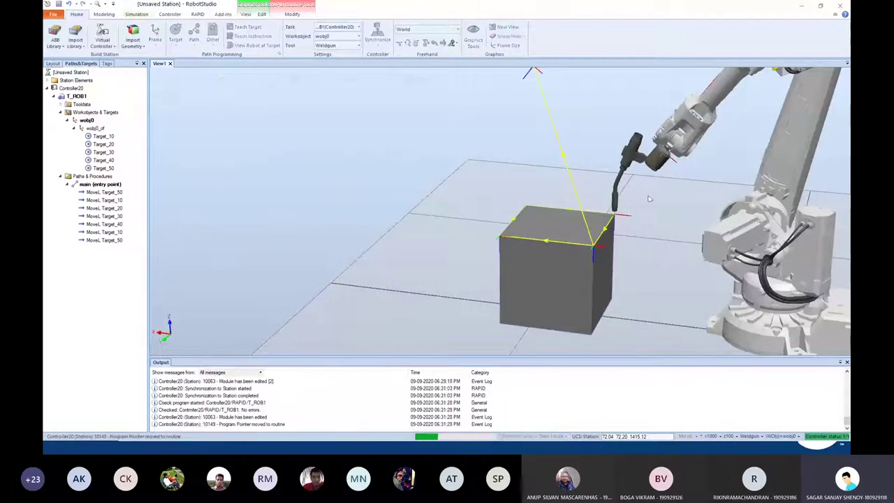
left_click_drag(667, 228, 793, 191, "ctrl+shift")
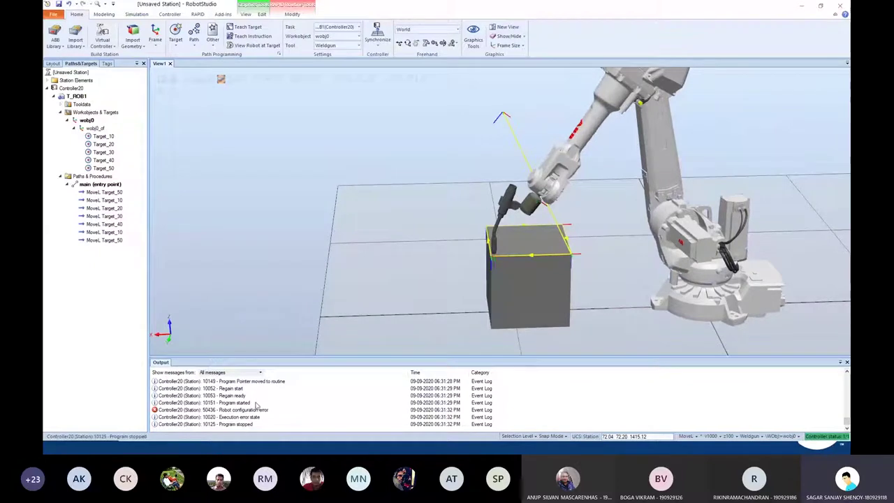
left_click(190, 410)
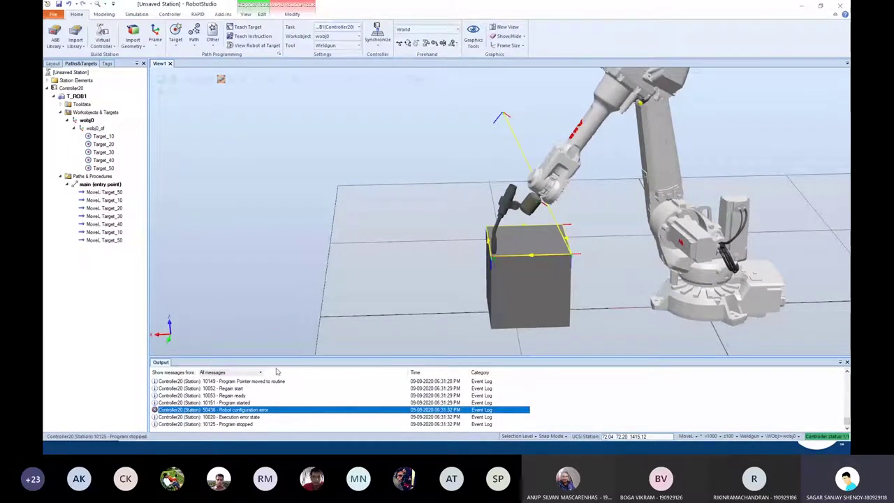
left_click(145, 239)
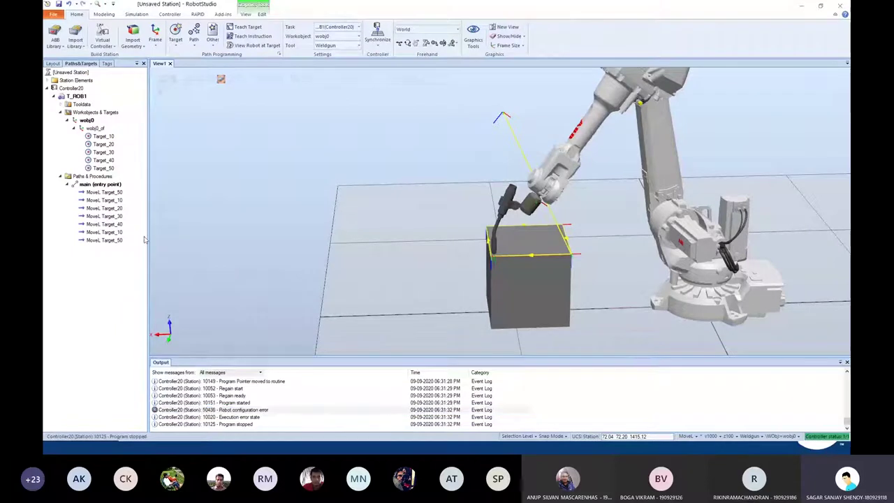
Assign configuration Cfg2 (-1,-2,0,1) to Target_40
left_click(102, 145)
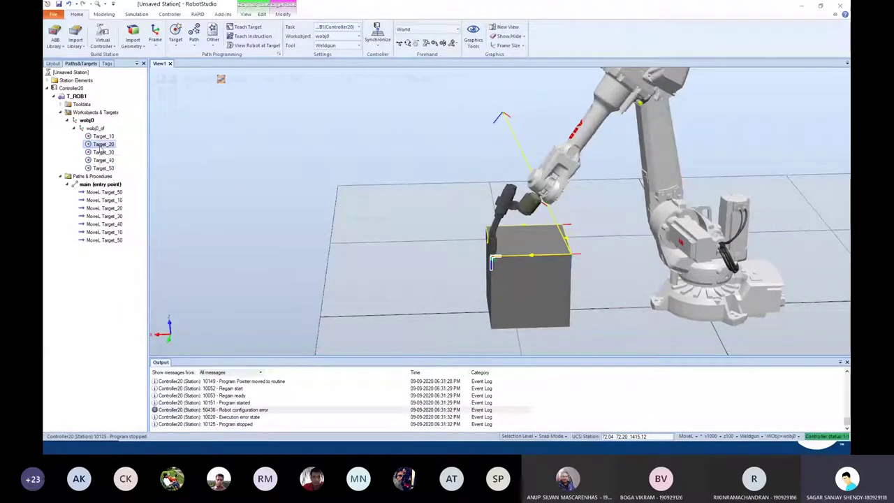
right_click(101, 144)
left_click(255, 277)
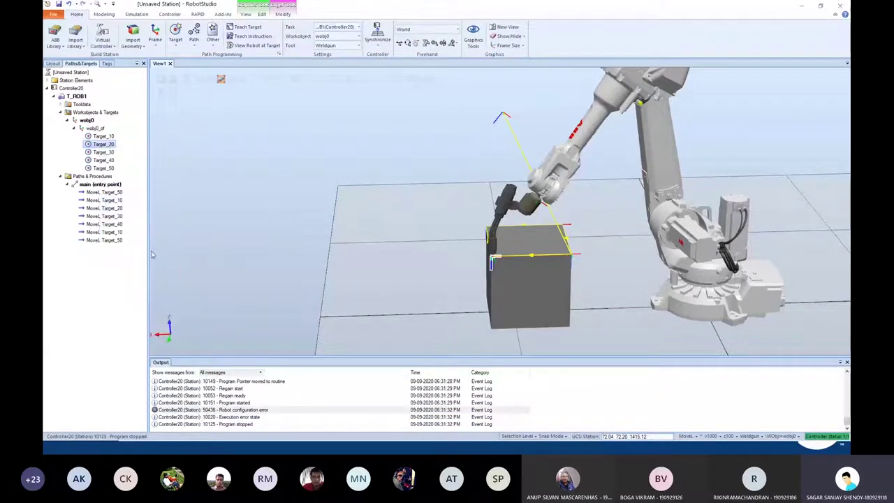
right_click(103, 160)
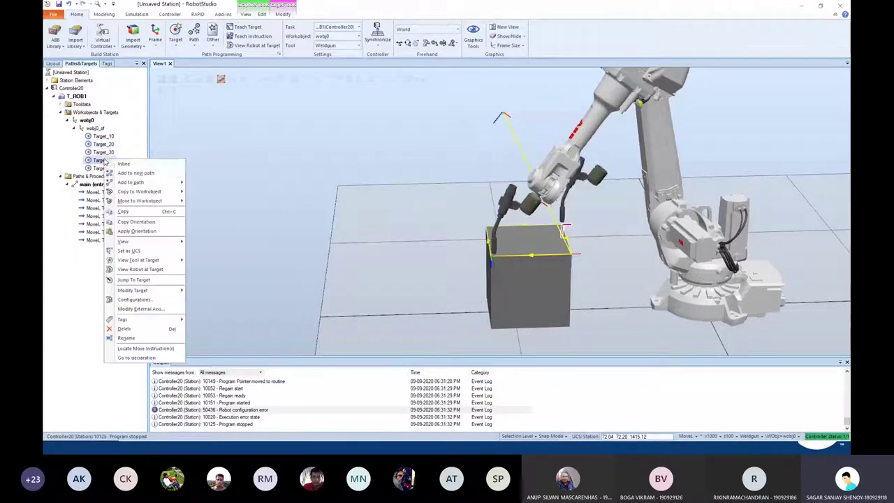
left_click(134, 300)
left_click(72, 89)
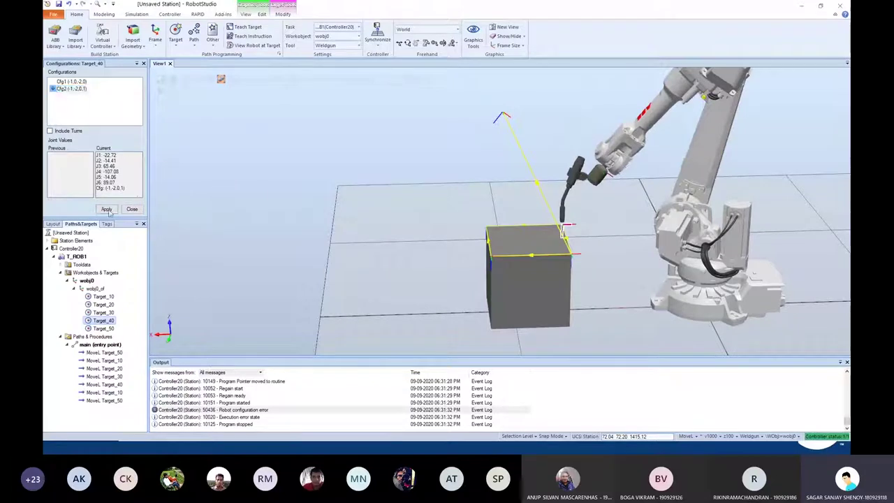
left_click(106, 209)
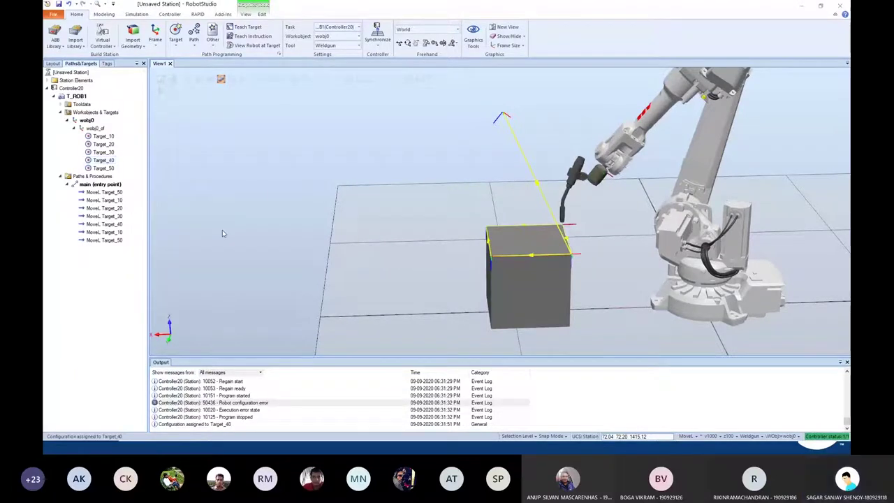
Apply Auto Configuration to the main path
right_click(103, 145)
left_click(242, 195)
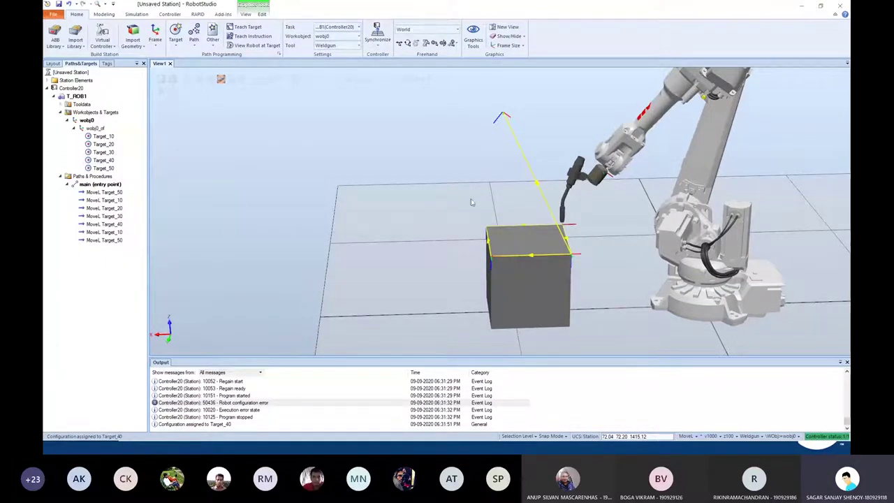
right_click(104, 169)
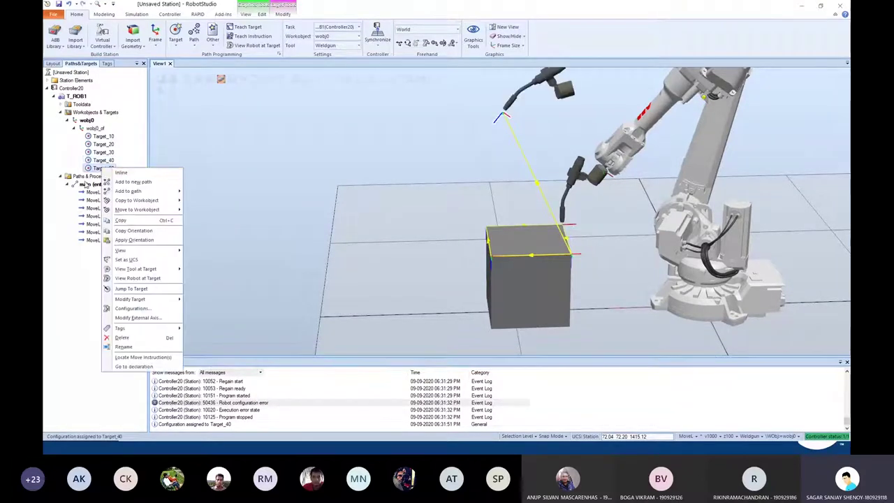
left_click(85, 184)
right_click(87, 184)
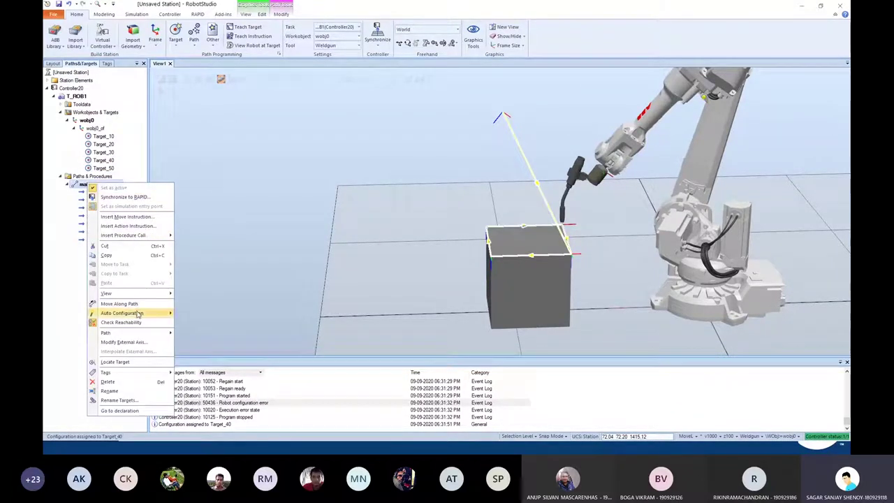
mouse_move(139, 313)
left_click(217, 315)
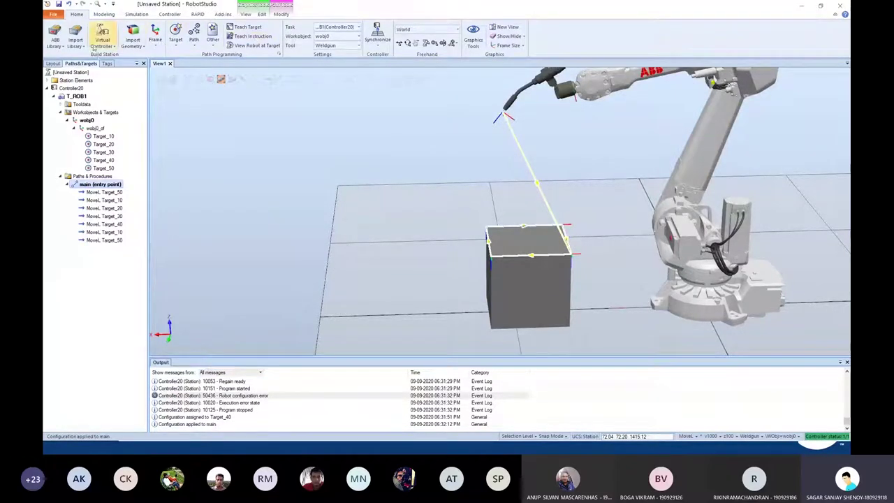
Run the simulation again to test the reconfigured main path, and select its first MoveL Target_50 instruction
left_click(161, 92)
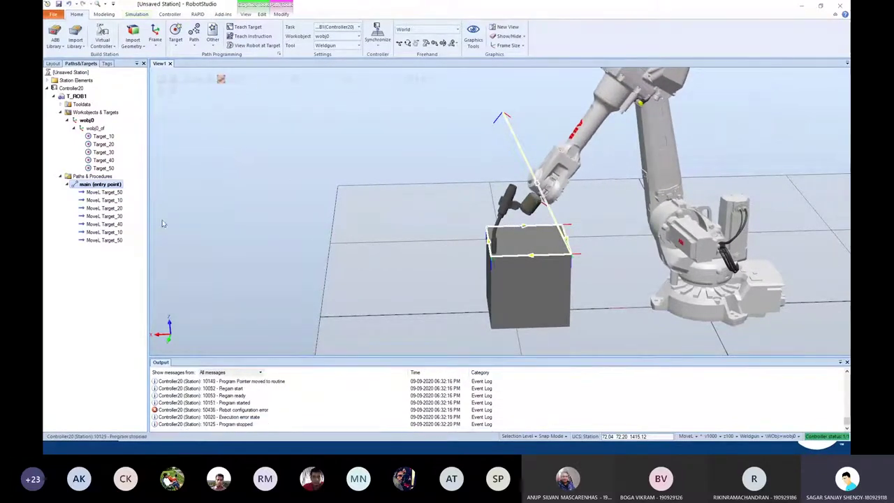
right_click(116, 196)
left_click(273, 191)
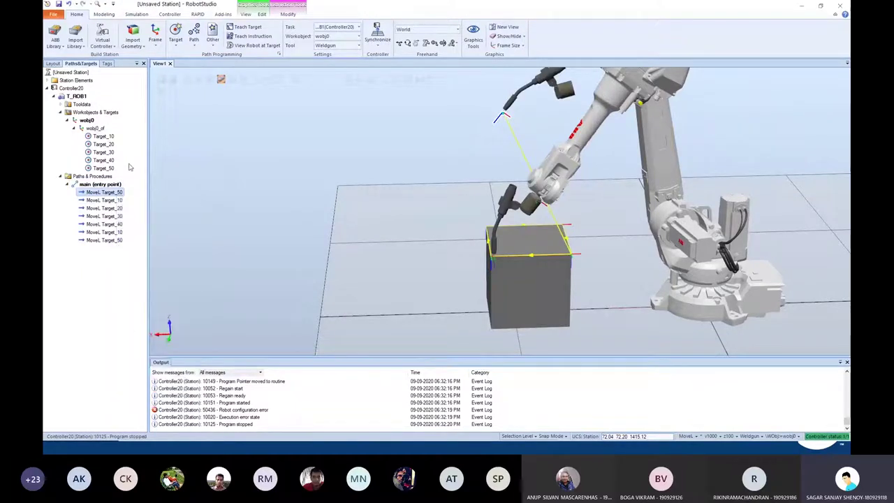
Examine the welding gun's pose at the main path's Target_10 to Target_40 instructions and at Target_50
right_click(109, 202)
right_click(99, 208)
left_click(229, 215)
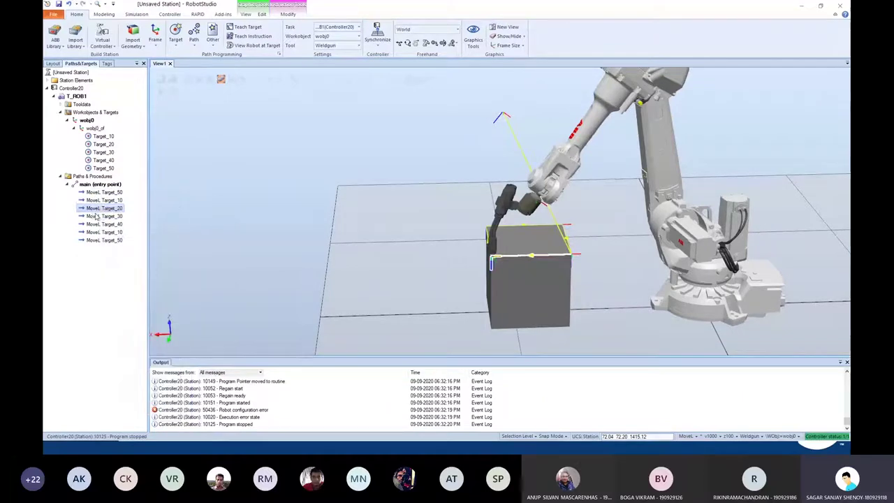
right_click(105, 215)
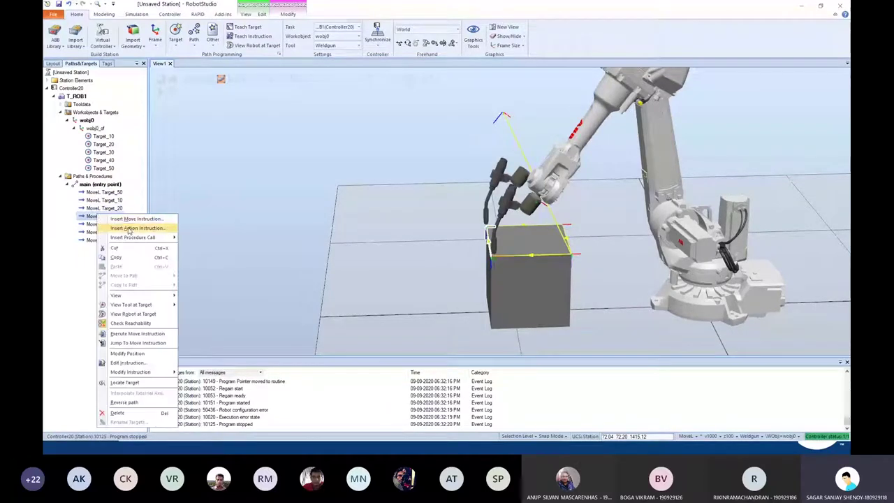
left_click(255, 203)
right_click(103, 224)
left_click(236, 199)
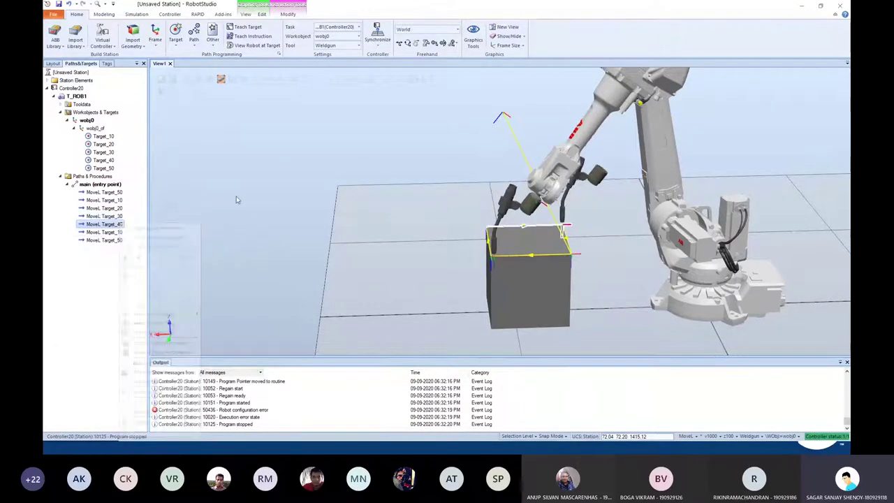
left_click(103, 168)
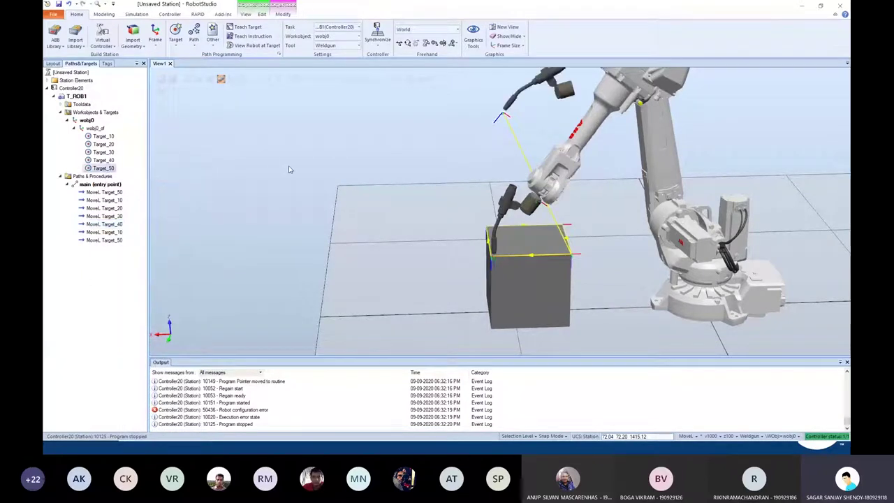
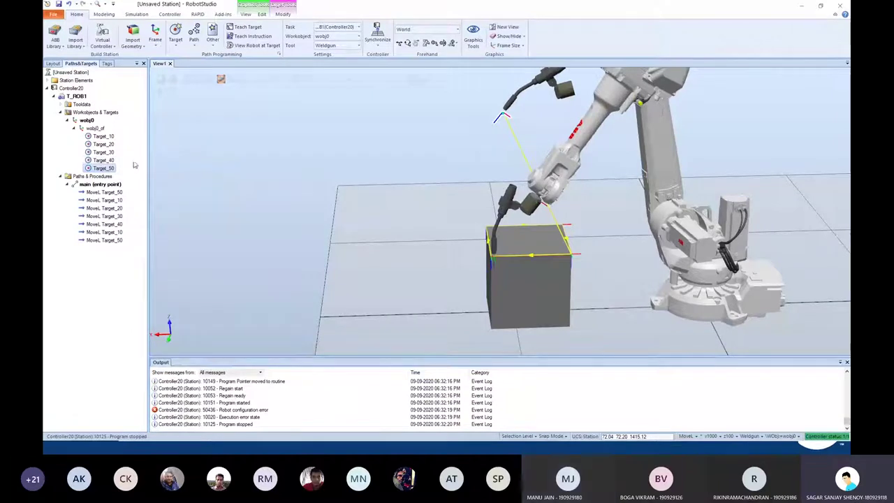
Reassign configuration Cfg2 (-1,-2,0,1) to Target_40 and run the simulation again
right_click(103, 160)
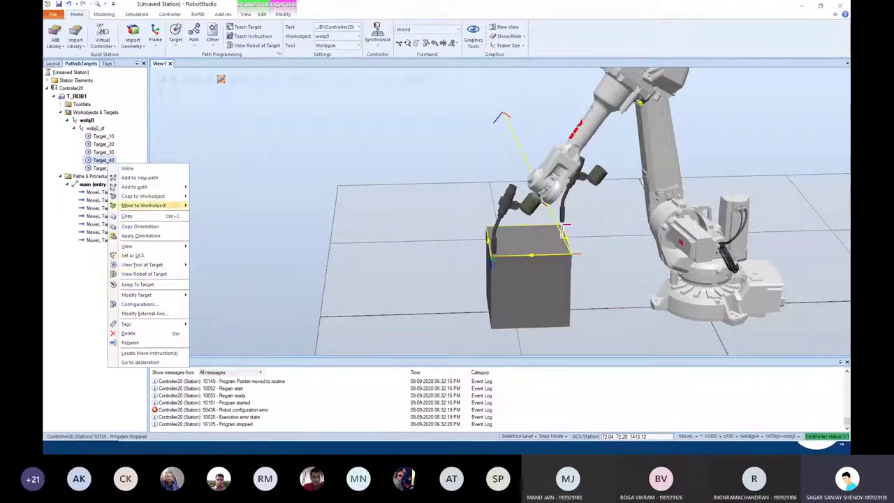
left_click(90, 162)
right_click(101, 159)
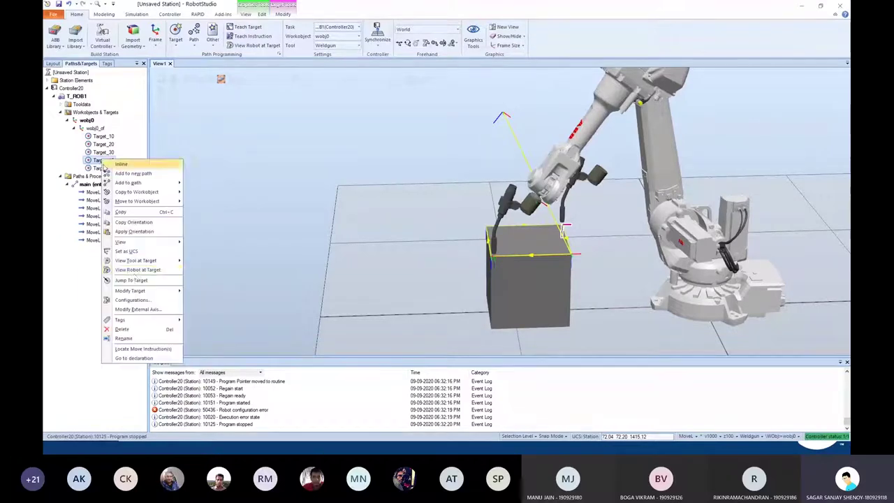
left_click(139, 301)
left_click(72, 89)
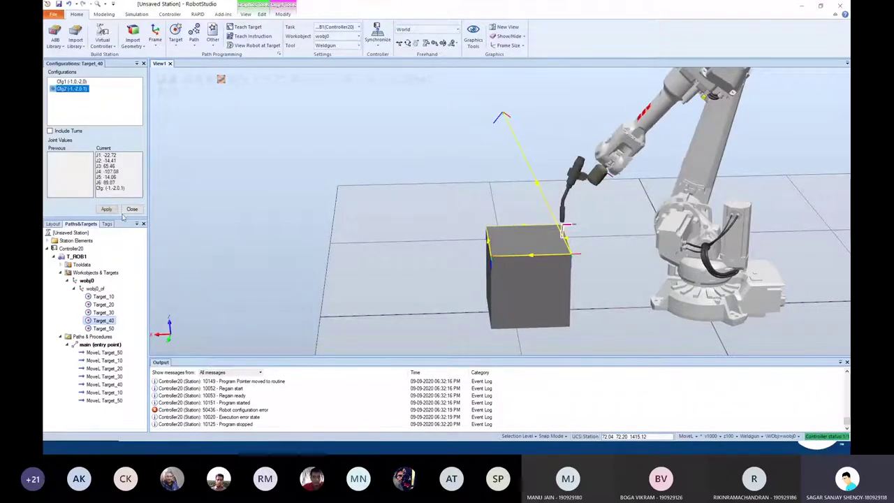
left_click(106, 209)
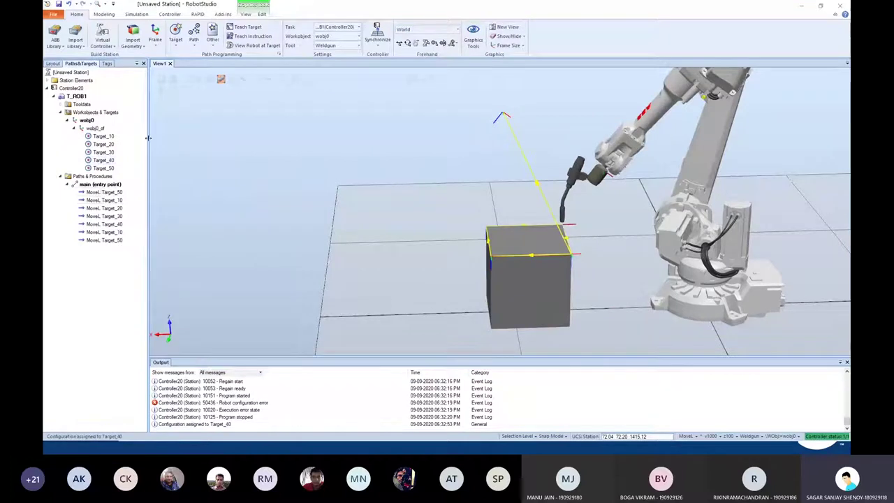
left_click(162, 82)
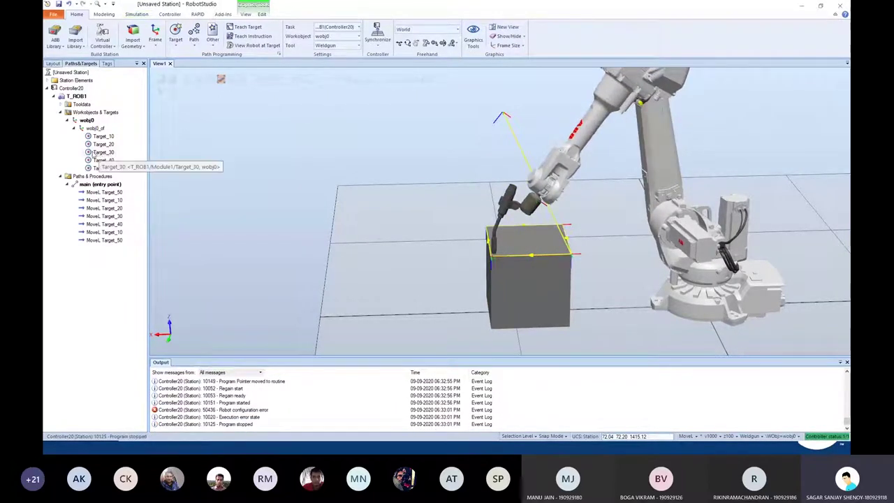
Delete all seven MoveL instructions from the main path, from the first Target_50 to the last Target_50
left_click(103, 137)
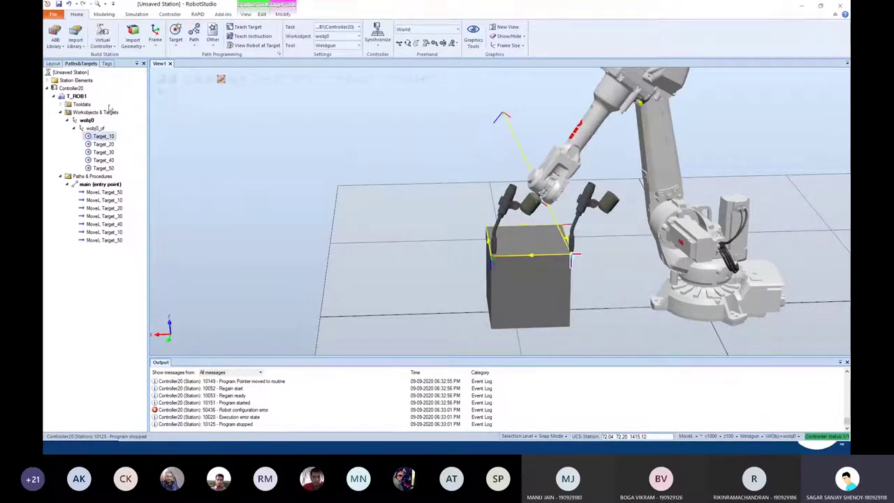
left_click(104, 193)
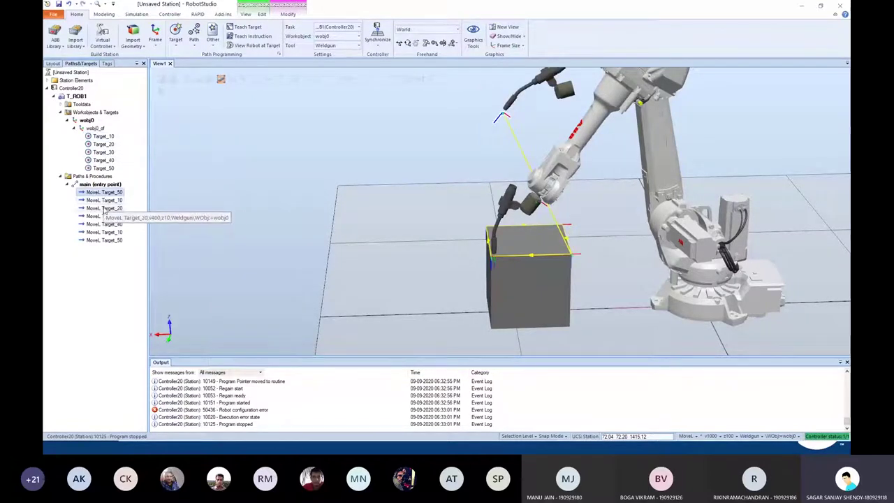
left_click(100, 201, "ctrl")
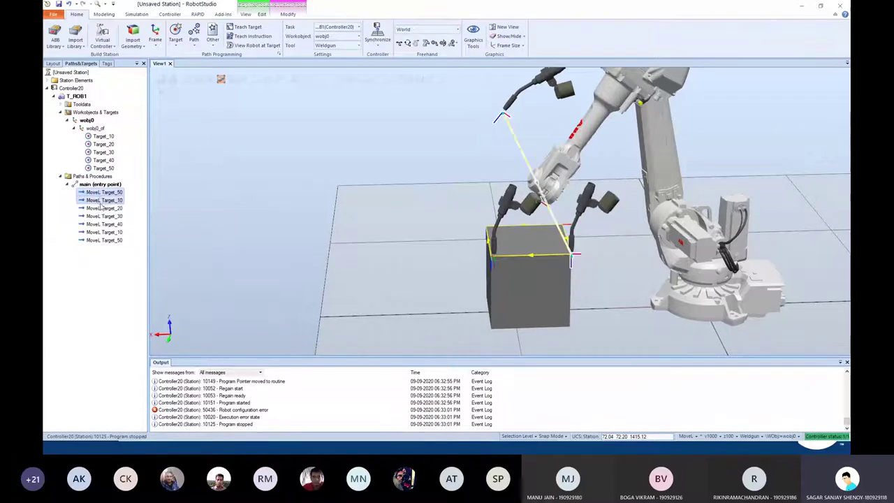
left_click(99, 208, "ctrl")
left_click(99, 217, "ctrl")
left_click(99, 224, "ctrl")
left_click(99, 233, "ctrl")
left_click(98, 239, "ctrl")
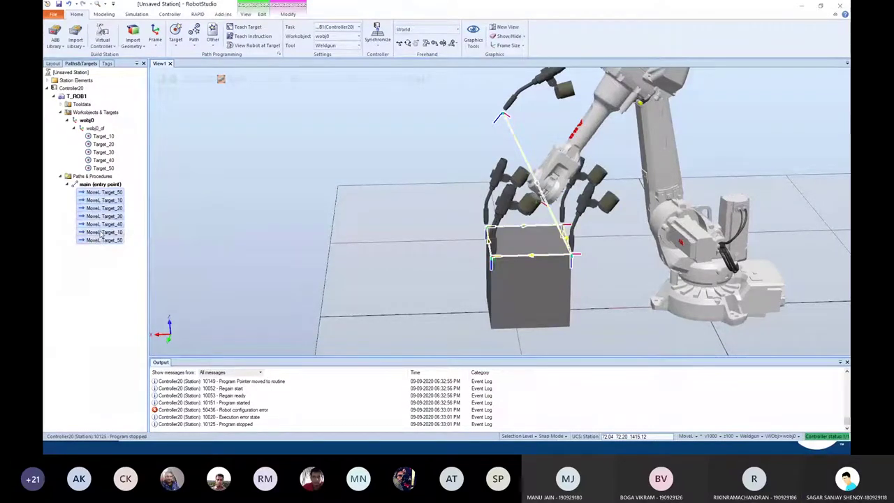
key("Delete")
Delete Target_10 through Target_50 from work object wobj0
left_click(103, 137)
left_click(104, 152, "ctrl")
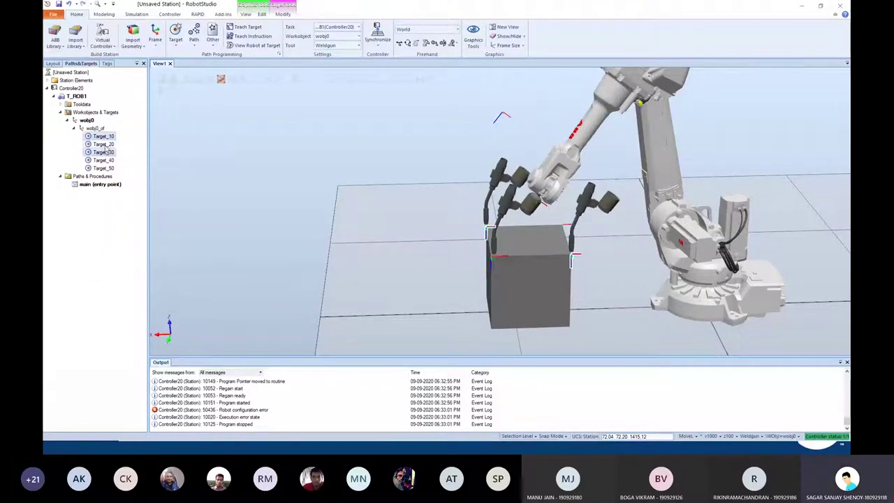
left_click(104, 168, "shift")
key("Delete")
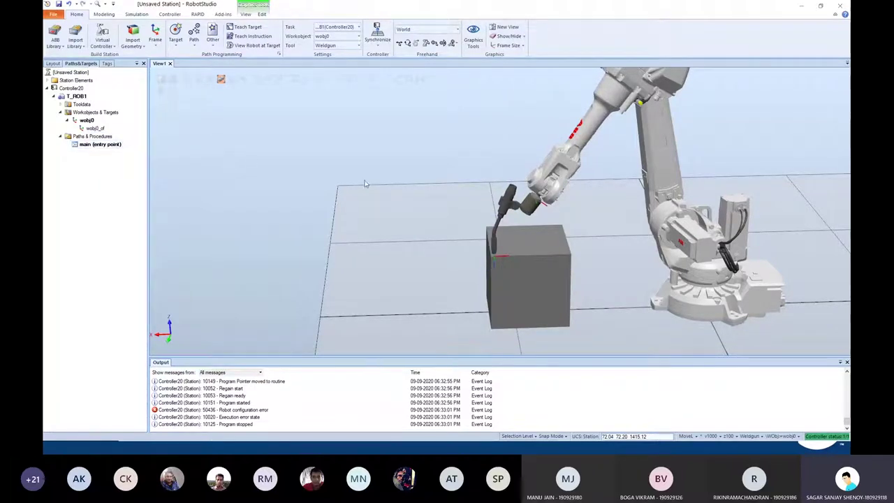
Jog the robot's joints to raise the arm and lift the welding gun well above the box
left_click(424, 44)
left_click_drag(646, 138, 673, 154)
left_click_drag(711, 278, 695, 276)
scroll(629, 174, "down", 3)
scroll(623, 109, "up", 2)
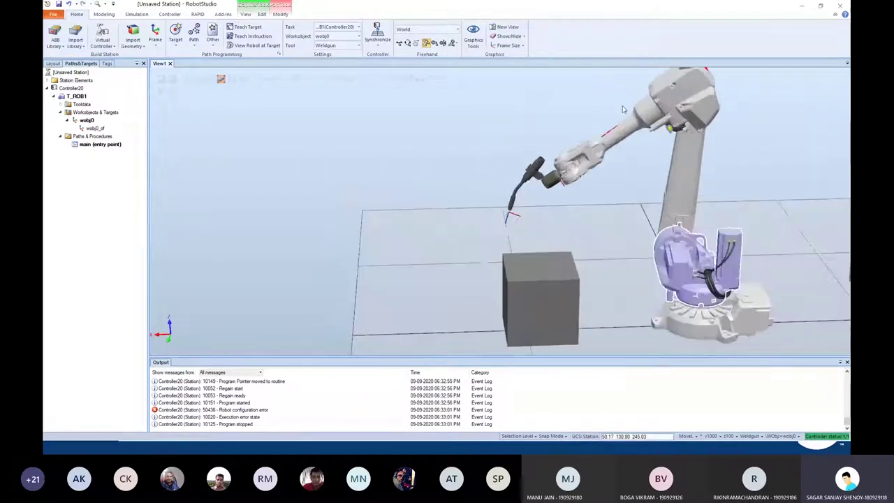
left_click_drag(665, 109, 563, 84)
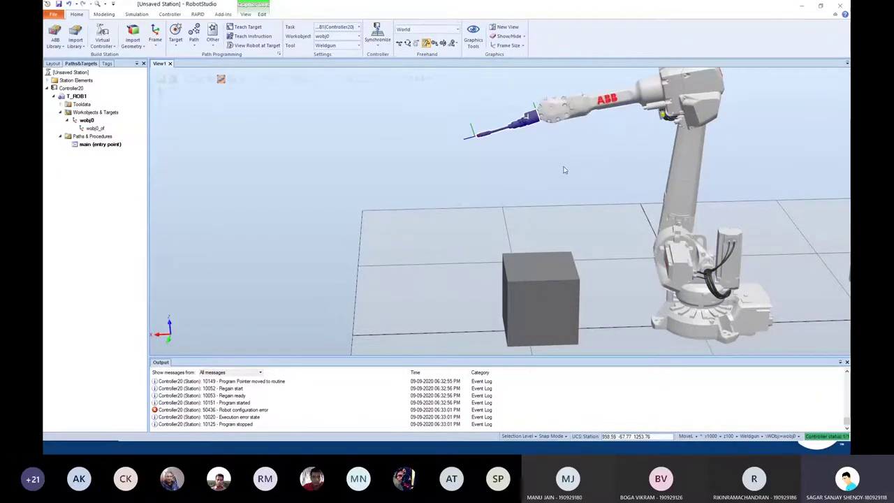
Jog the robot's wrist to turn the welding gun so its tip points down
left_click_drag(565, 170, 380, 126, "ctrl+shift")
scroll(345, 152, "up", 4)
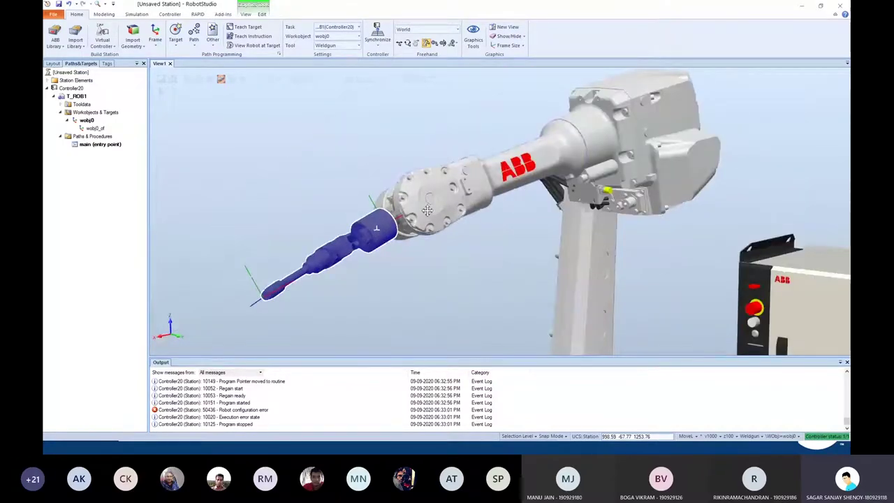
mouse_move(427, 210)
left_mouse_down("ctrl+shift")
mouse_move(430, 219)
mouse_move(413, 213)
mouse_move(389, 227)
mouse_move(412, 255)
left_mouse_up("ctrl+shift")
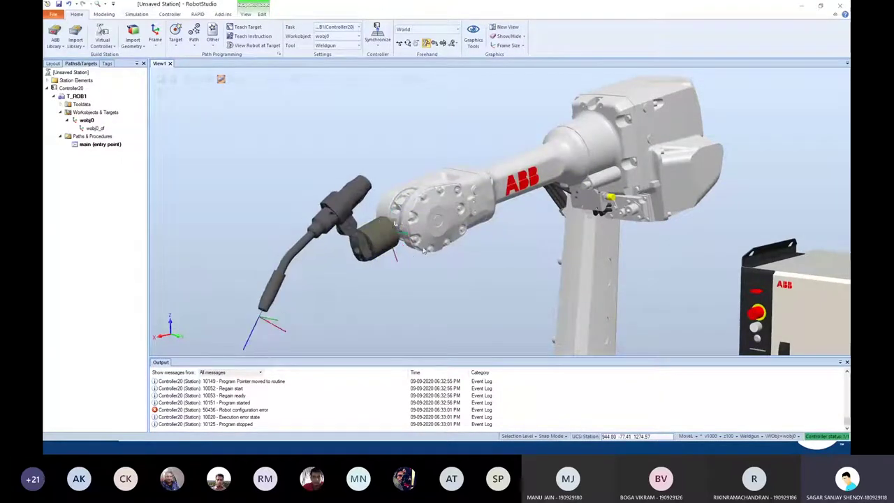
Move the box a short distance along the X axis away from the robot
scroll(418, 202, "down", 3)
left_click_drag(468, 280, 697, 228, "ctrl+shift")
scroll(827, 289, "up", 1)
scroll(827, 289, "down", 2)
scroll(827, 289, "up", 2)
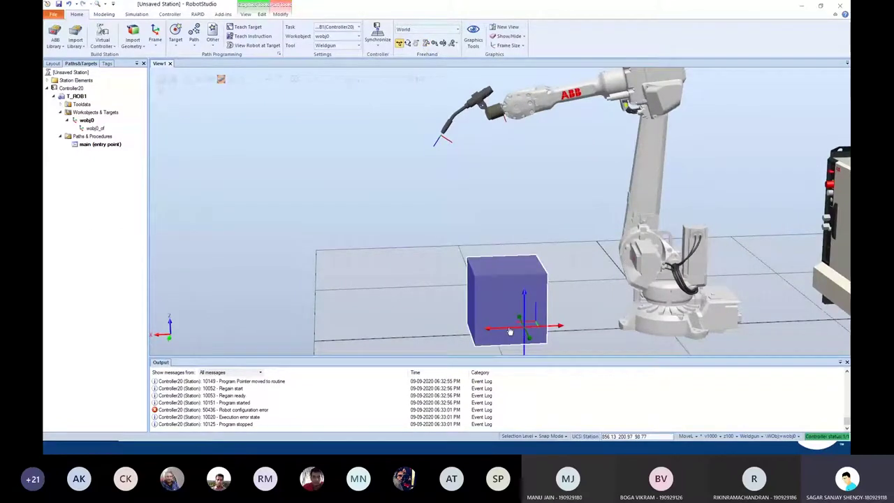
left_click_drag(509, 330, 494, 323)
left_click(416, 203)
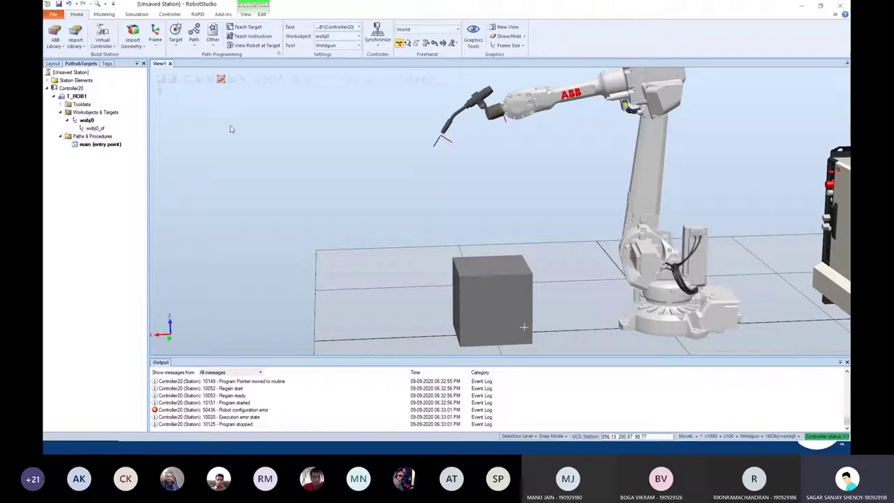
left_click(176, 46)
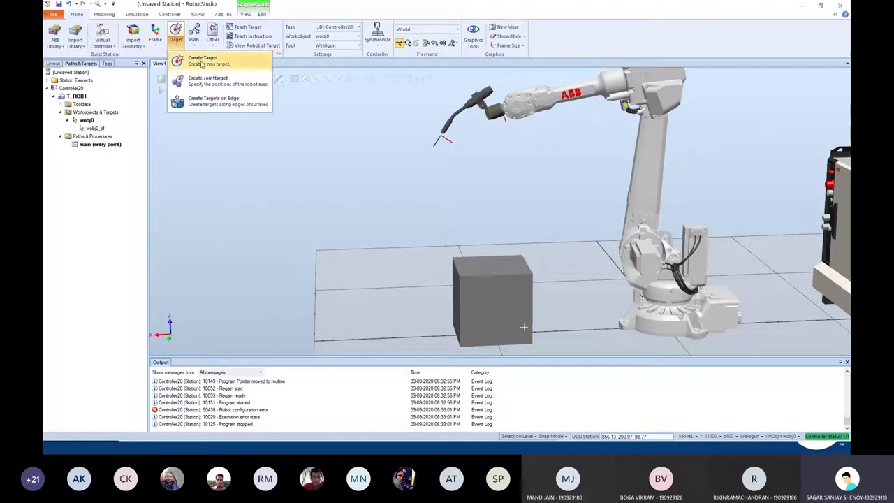
left_click(199, 58)
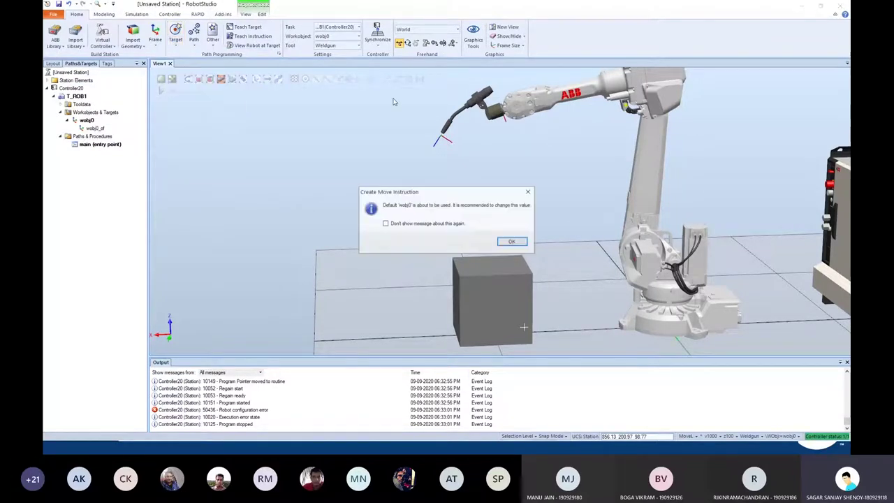
left_click(512, 240)
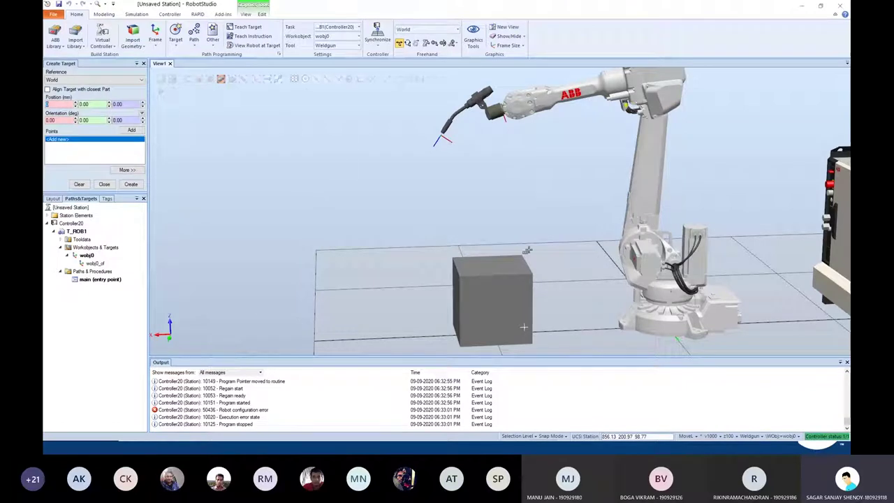
left_click(494, 269)
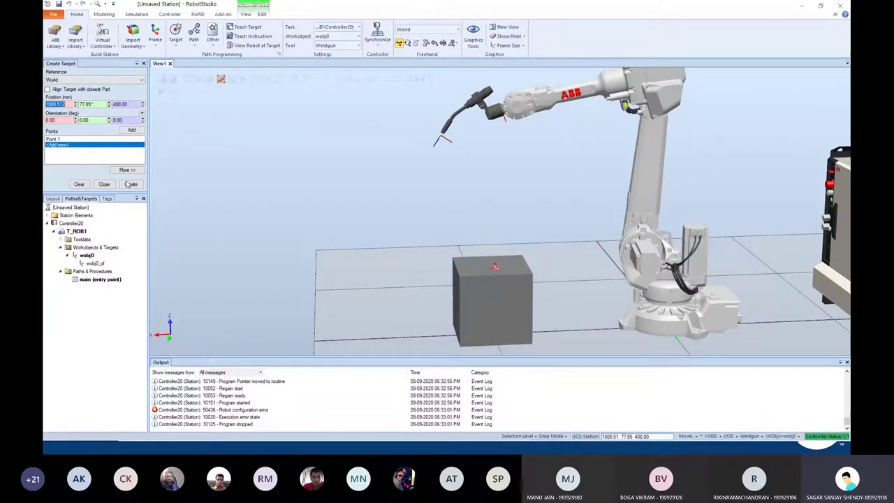
left_click(104, 185)
Start new targets and snap three points to consecutive box-top corners, from (809.88, 200.97, 400) to (1209.88, -199.03, 400)
left_click(176, 40)
left_click(196, 60)
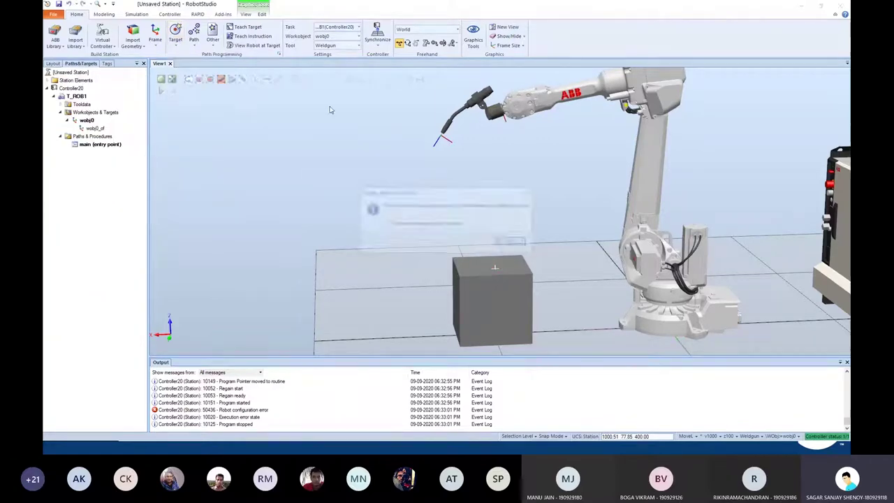
left_click(514, 240)
left_click_drag(502, 243, 532, 275, "ctrl+shift")
scroll(530, 274, "up", 3)
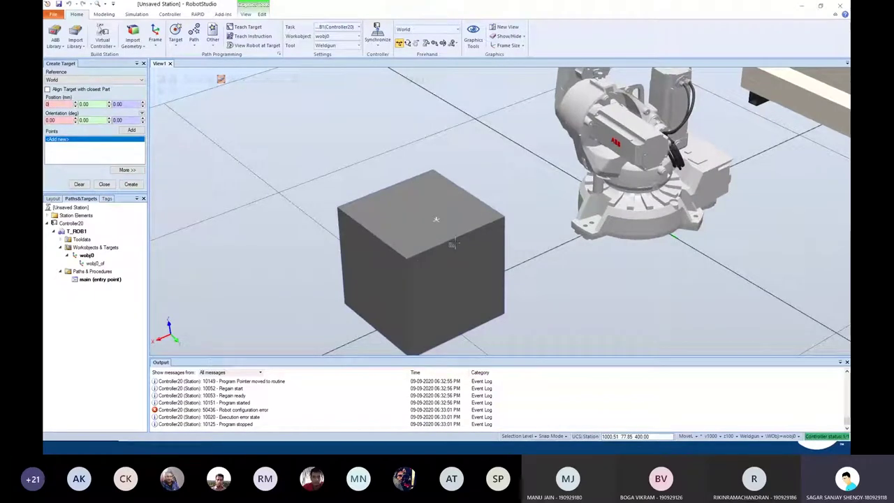
left_click(327, 80)
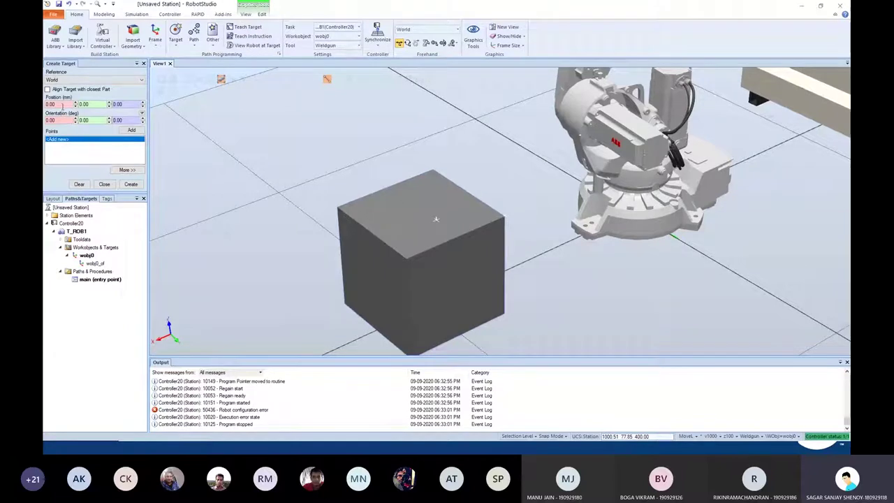
left_click(495, 222)
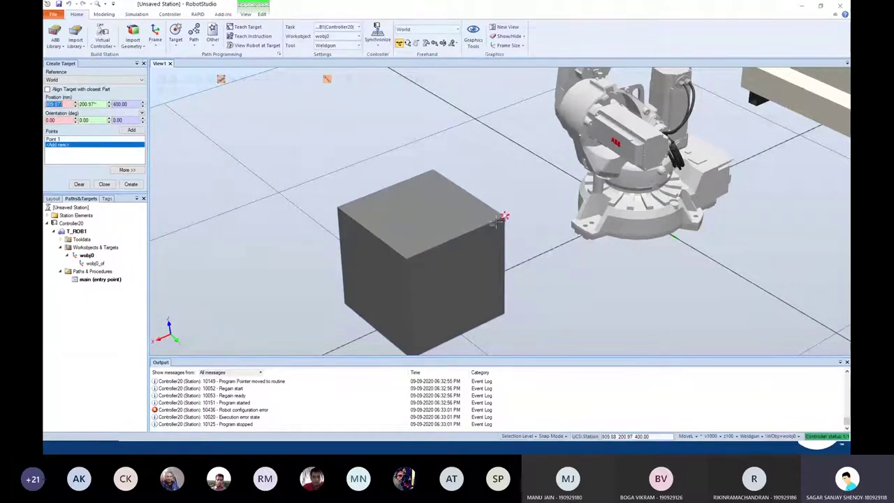
left_click(405, 258)
left_click(336, 208)
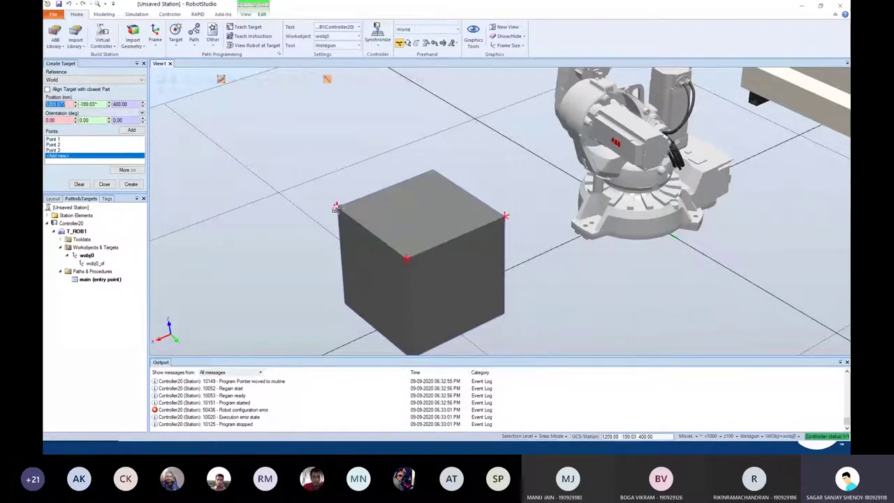
Try to add the remaining box-top corner as a fourth target point, and delete the misplaced Point 4
left_click(430, 170)
left_click_drag(435, 228, 434, 204, "ctrl+shift")
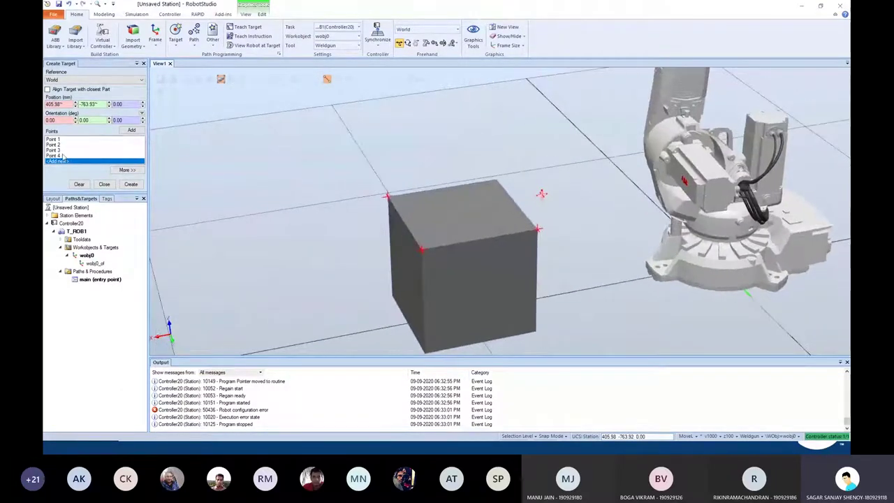
left_click(56, 155)
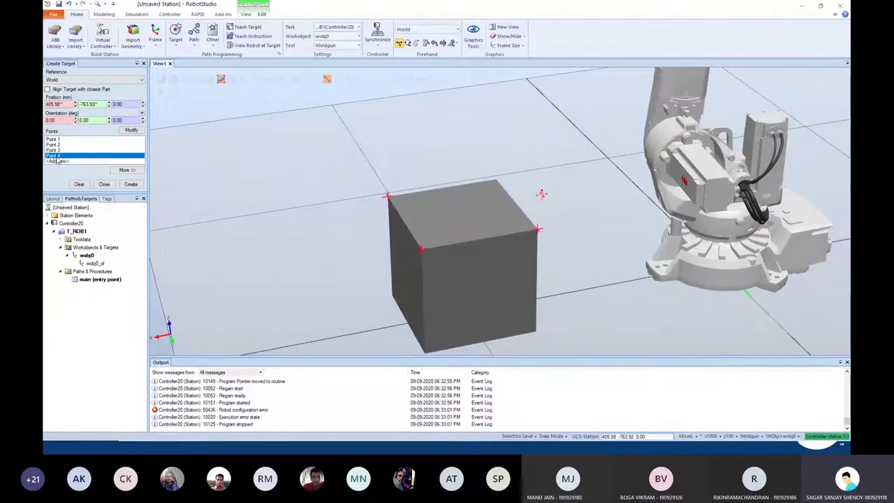
key("Delete")
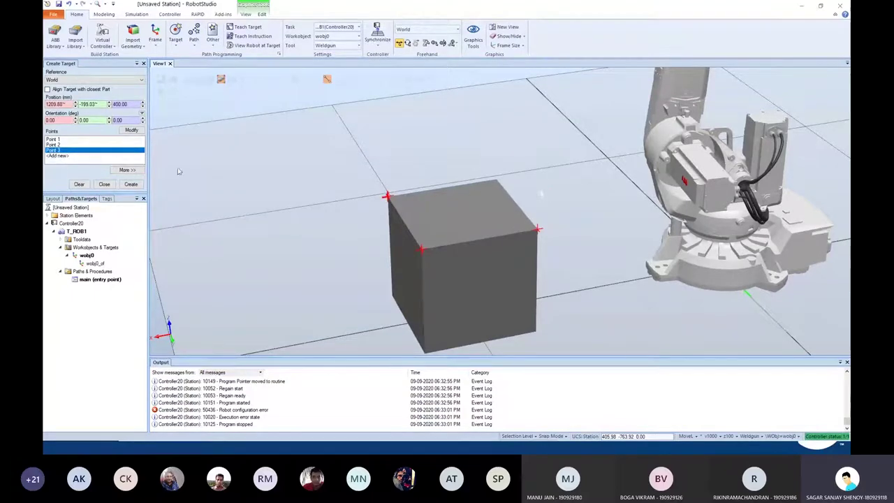
Move Point 3 to the corner at (809.88, -199.03, 400), add (1209.88, -199.03, 400) as the remaining point, and create the four targets
left_click(494, 180)
mouse_move(489, 210)
left_mouse_down("ctrl+shift")
mouse_move(463, 202)
mouse_move(481, 205)
left_mouse_up("ctrl+shift")
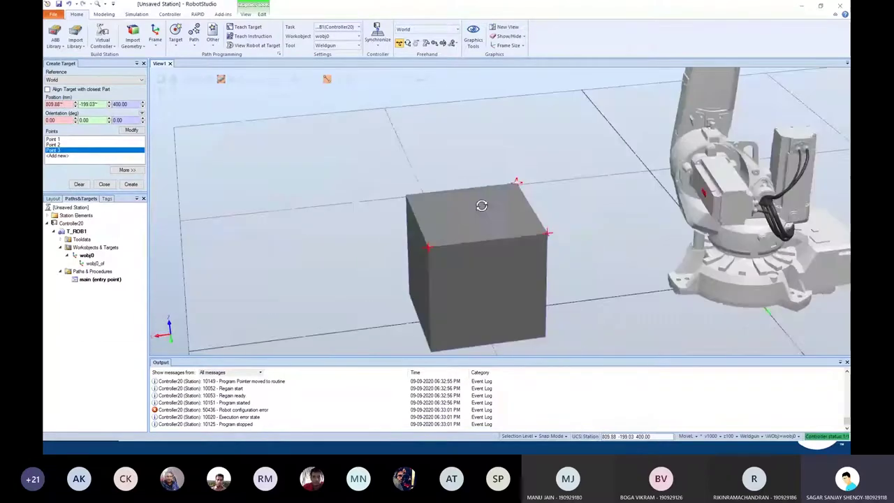
left_click(70, 155)
left_click(404, 197)
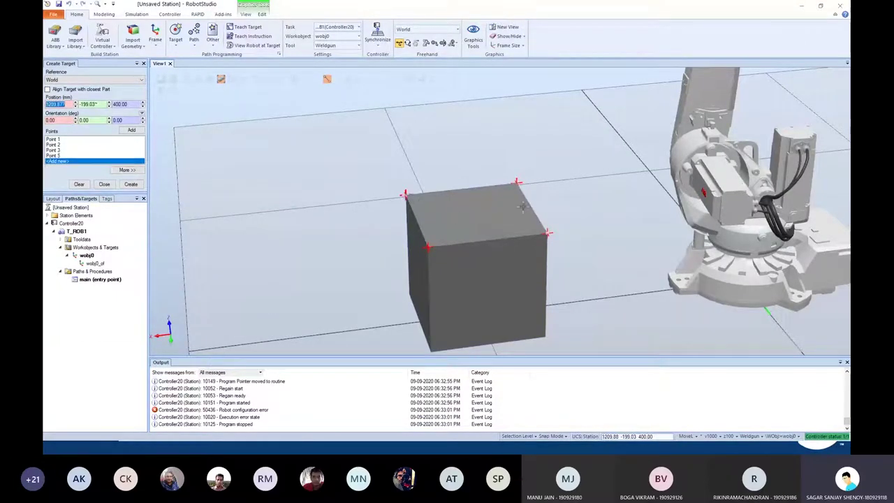
left_click(131, 184)
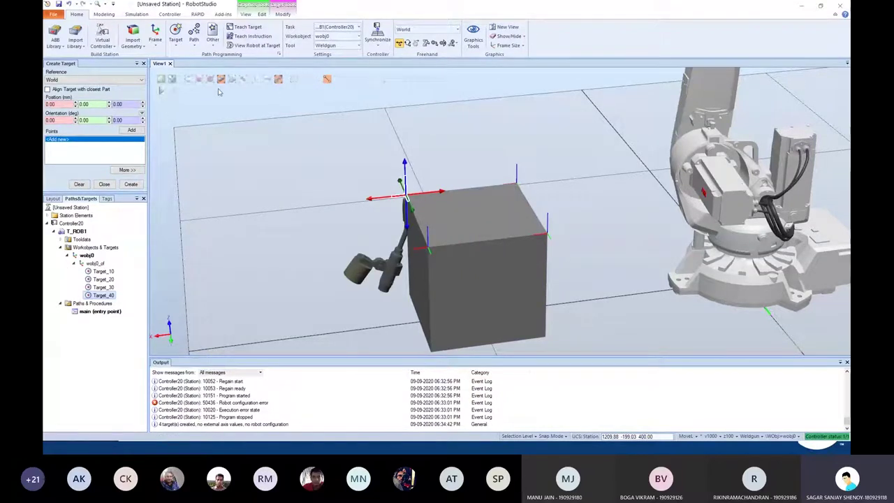
left_click(256, 110)
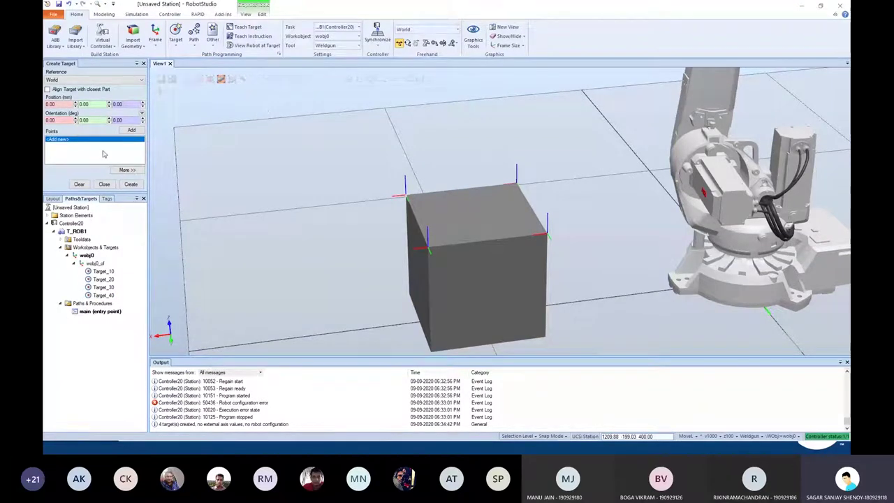
left_click(105, 184)
Rotate Target_10 by 180° about its local Y axis so the tool approaches the box from above
left_click(102, 136)
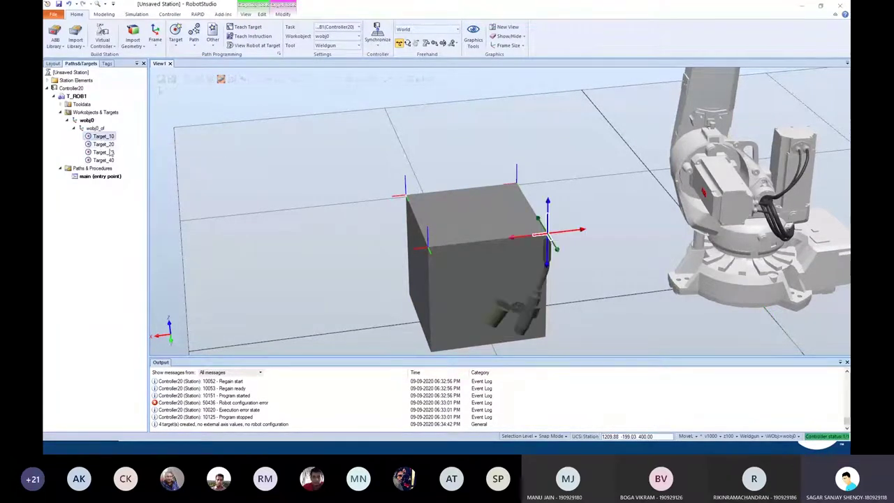
right_click(104, 137)
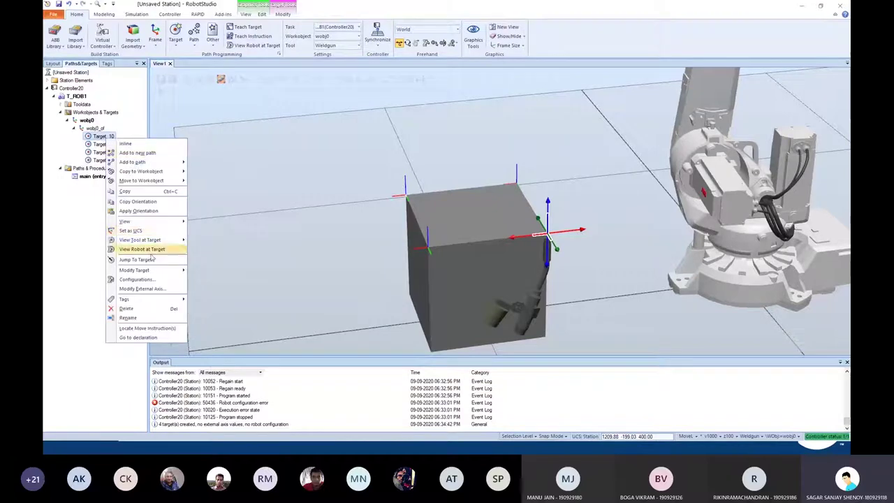
mouse_move(150, 239)
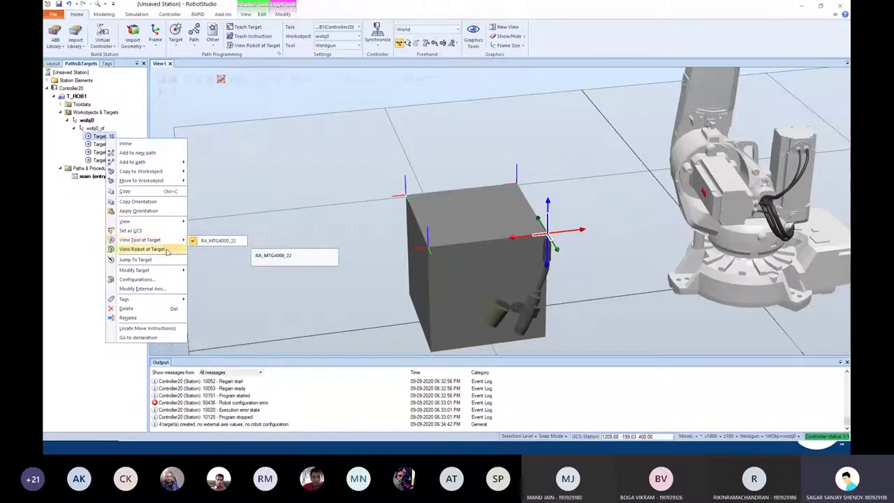
mouse_move(160, 299)
mouse_move(134, 269)
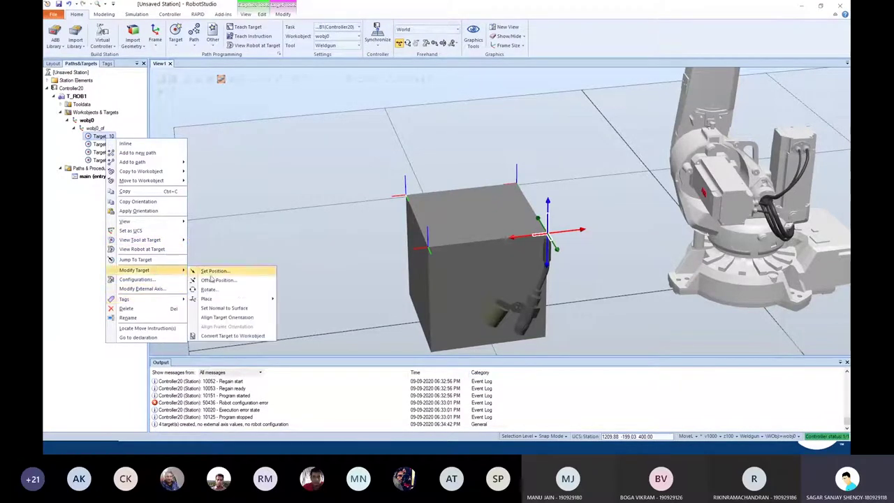
left_click(209, 289)
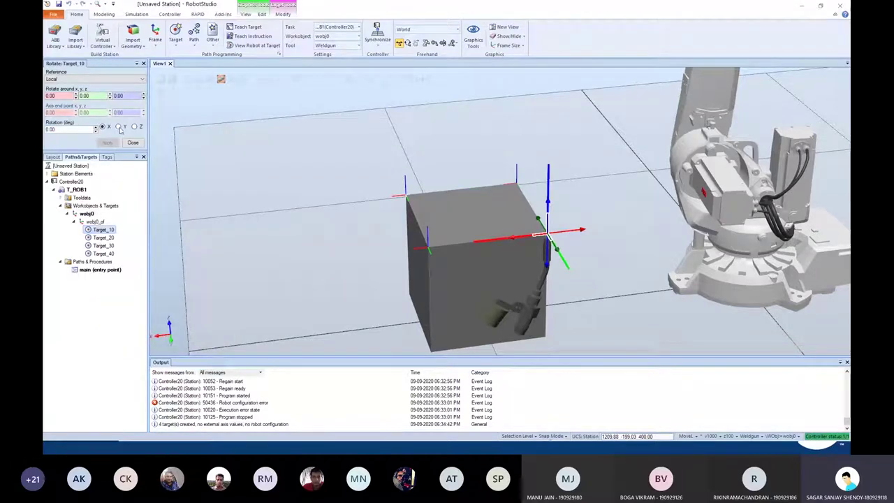
type("180")
left_click(107, 142)
left_click(132, 143)
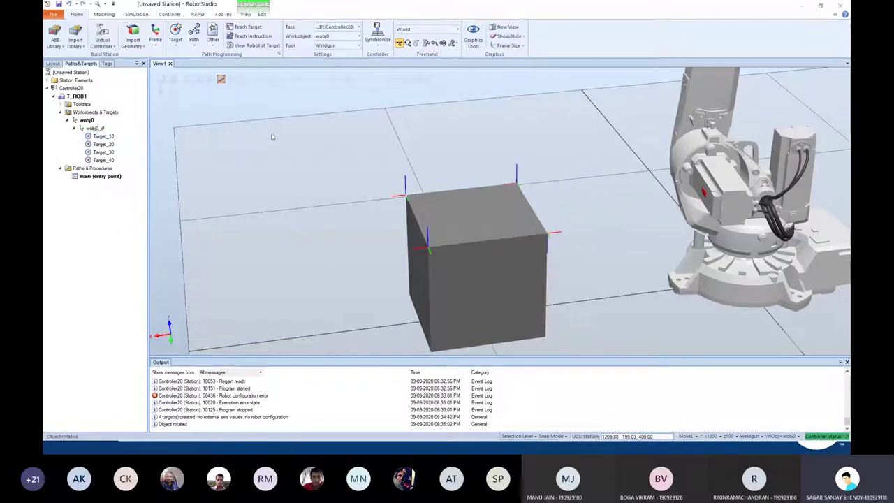
Copy the orientation of Target_10 and apply it to Target_20, Target_30 and Target_40
left_click(102, 137)
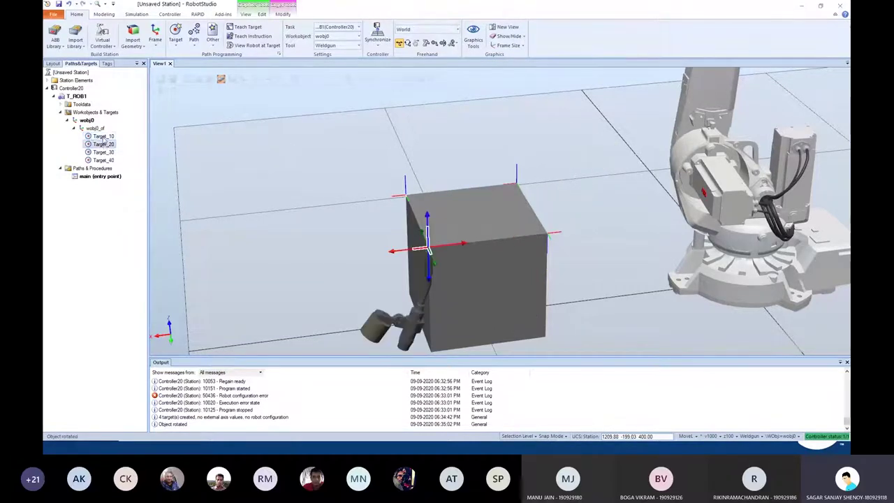
right_click(104, 138)
left_click(131, 201)
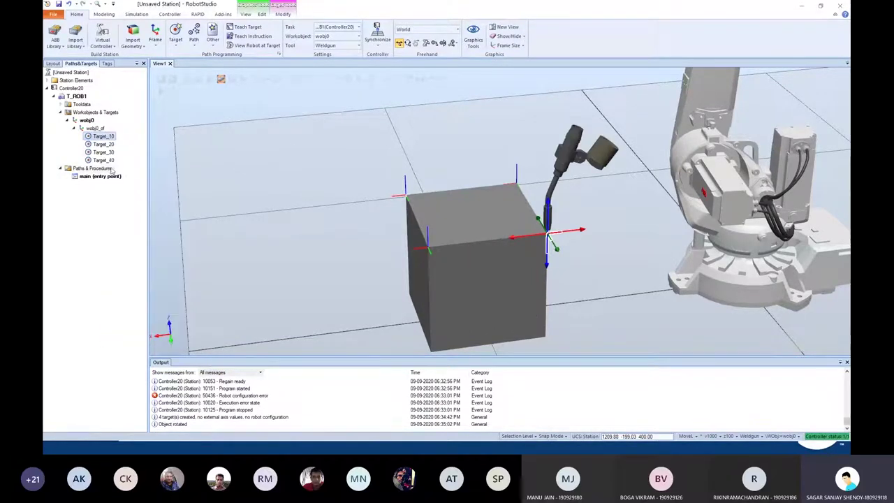
left_click(105, 146, "ctrl")
left_click(106, 153, "ctrl")
key("Escape")
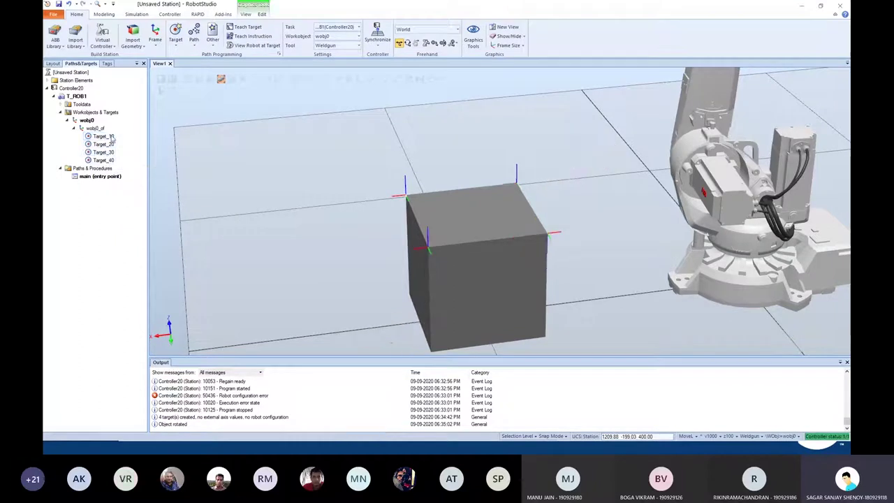
left_click(104, 144)
left_click(104, 160, "shift")
right_click(106, 146)
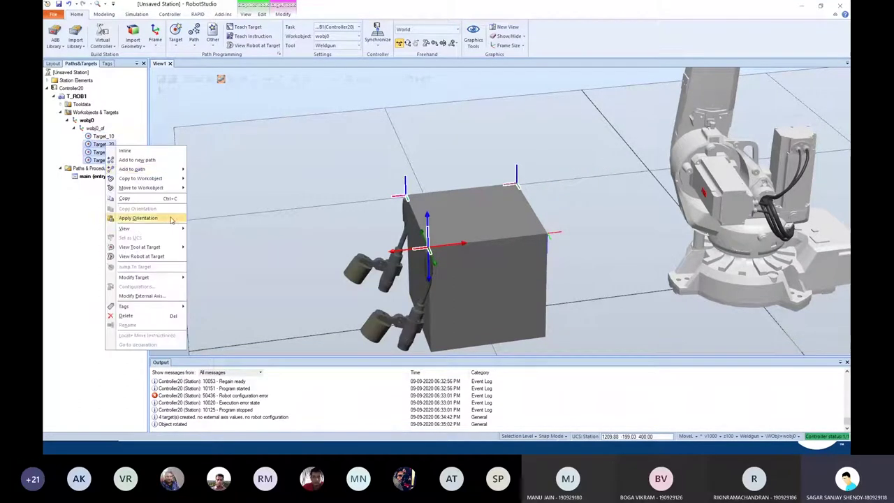
left_click(139, 218)
left_click(213, 111)
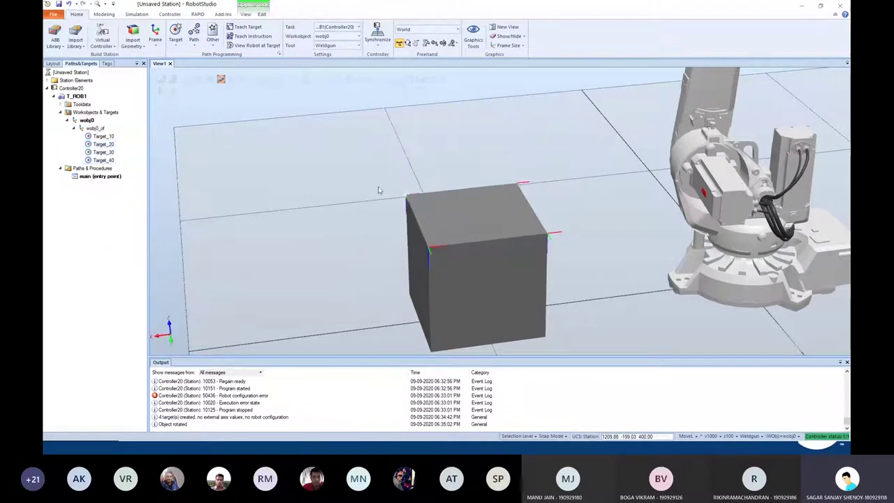
Teach a target at the robot's current position above the box, keeping the default wobj0 workobject
scroll(407, 209, "down", 5)
scroll(459, 147, "up", 2)
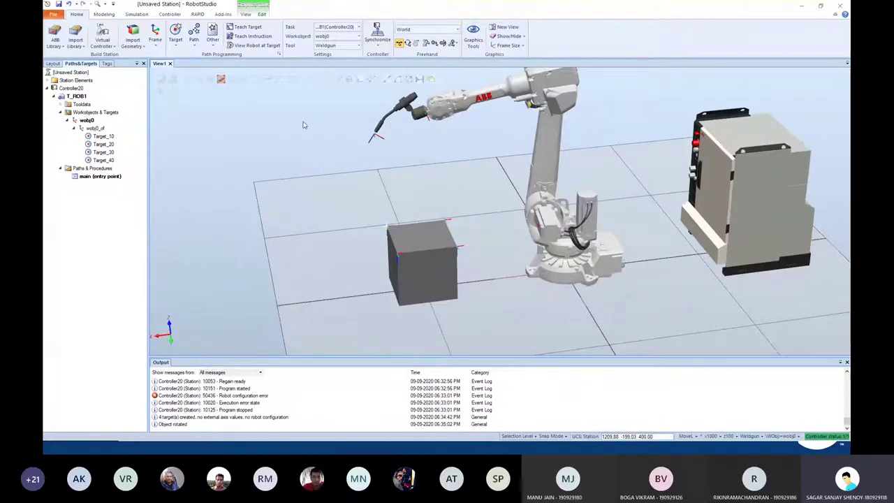
left_click(247, 27)
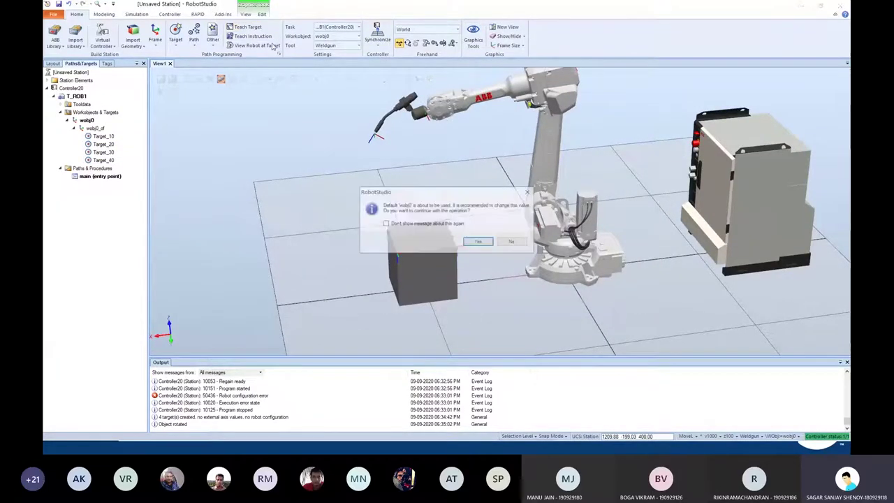
left_click(478, 242)
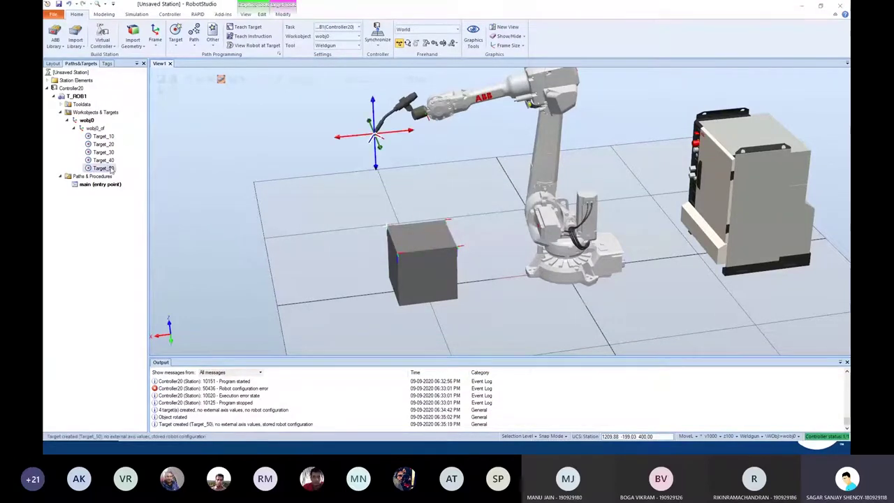
Add Target_10 through Target_50 to the existing main path as move instructions
left_click(103, 136)
left_click(103, 144, "ctrl")
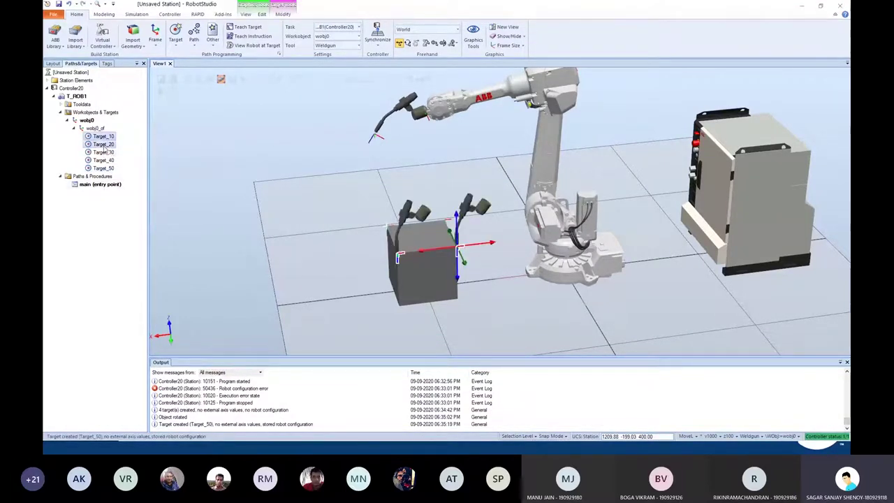
left_click(103, 153, "ctrl")
left_click(104, 160, "ctrl")
left_click(103, 168, "ctrl")
right_click(102, 170)
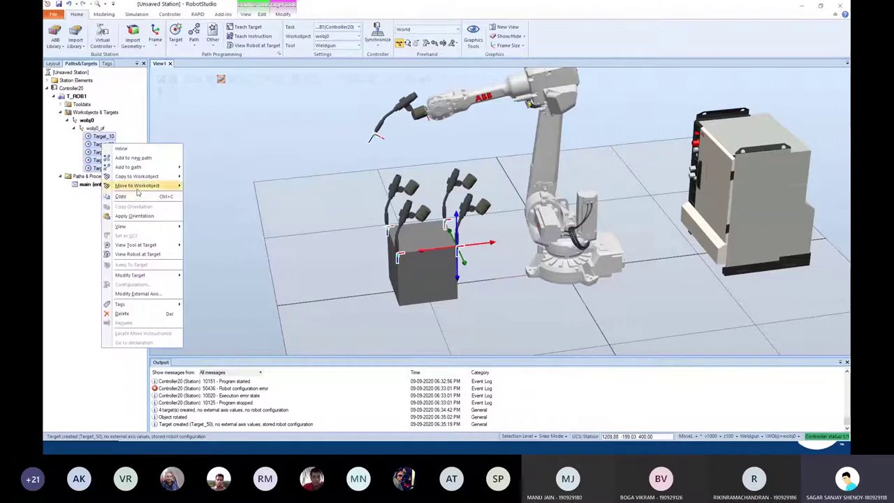
mouse_move(160, 169)
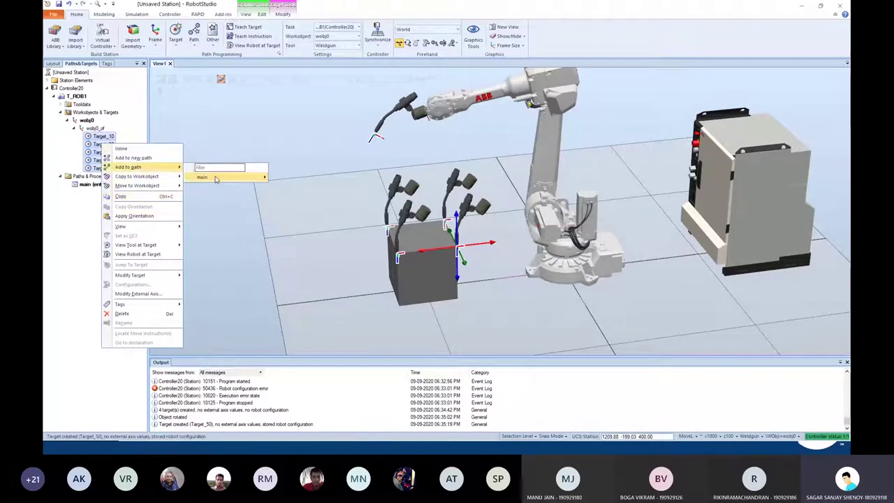
mouse_move(257, 178)
left_click(291, 178)
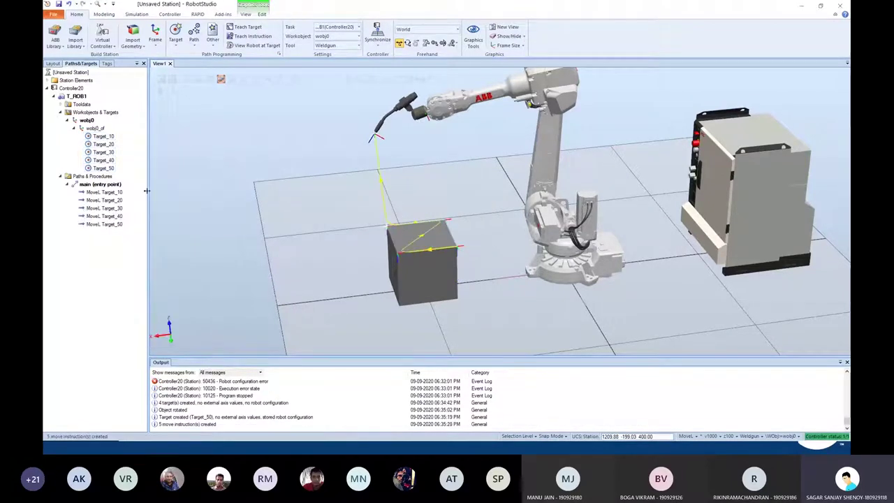
Reorder the main path so MoveL Target_30 follows MoveL Target_40 and the path traces the box-top edges
scroll(451, 257, "up", 3)
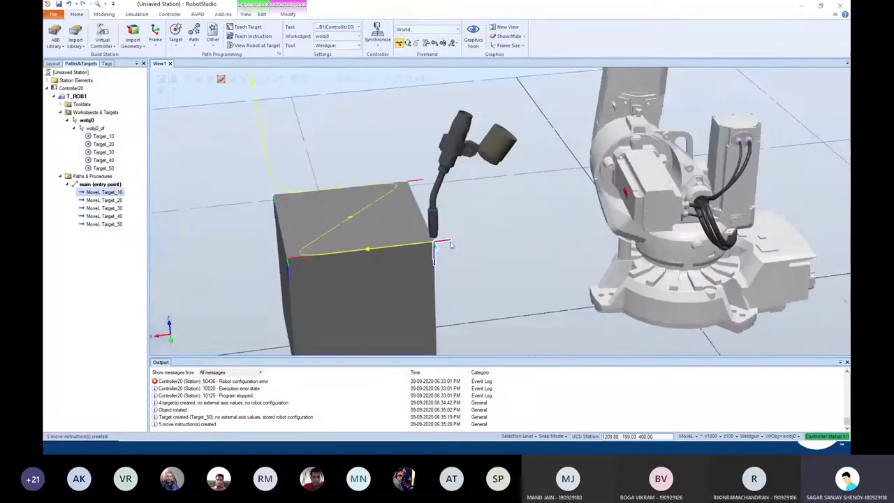
left_click(104, 208)
left_click(102, 153)
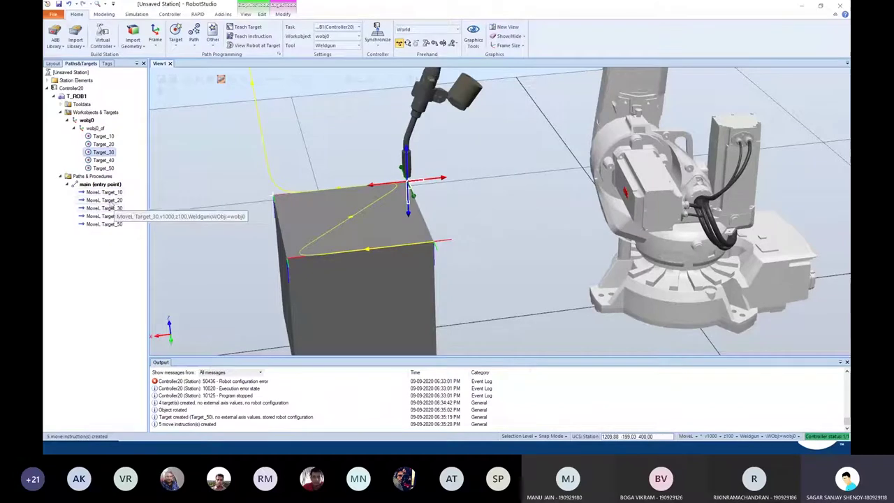
left_click(112, 208)
left_click_drag(114, 211, 116, 221)
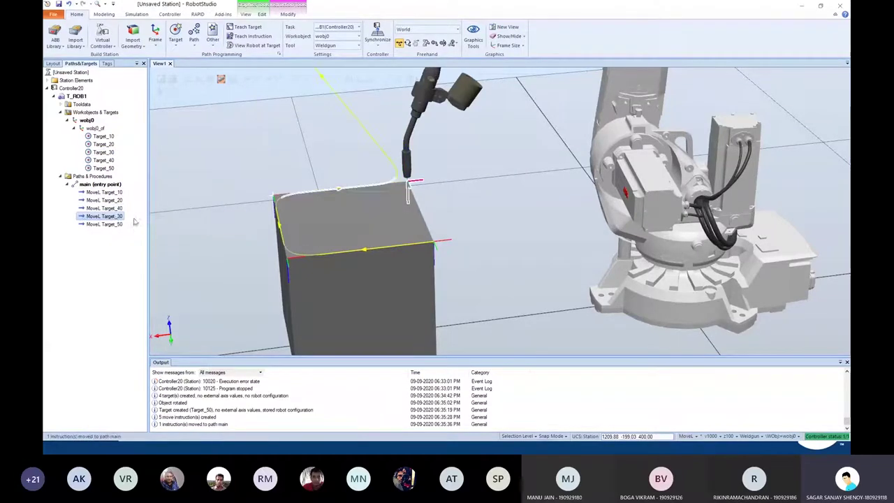
Add a closing move to Target_10 after MoveL Target_30, and insert a move to Target_50 at the start of main
left_click_drag(109, 137, 114, 217)
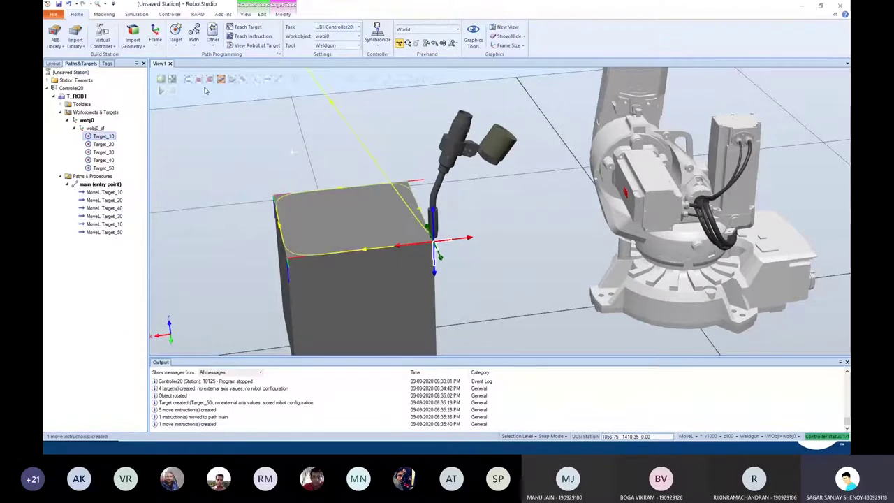
scroll(273, 169, "down", 3)
left_click(127, 155)
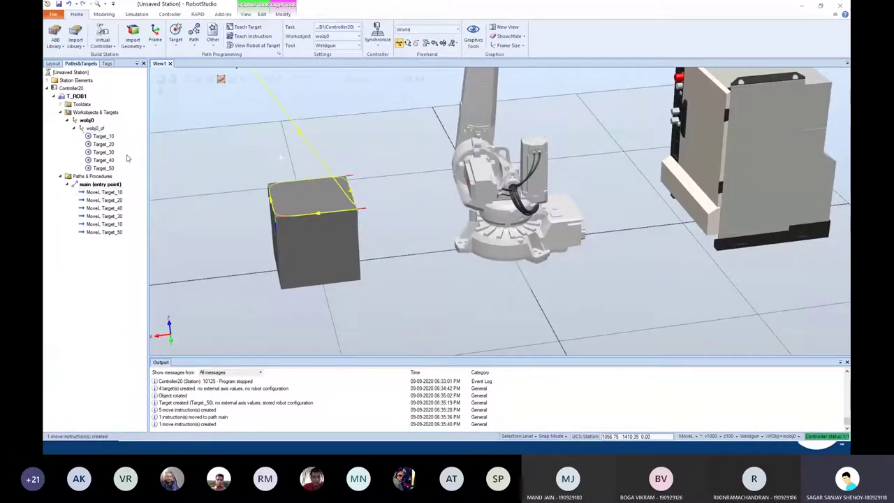
left_click_drag(105, 169, 113, 205)
left_click(111, 194)
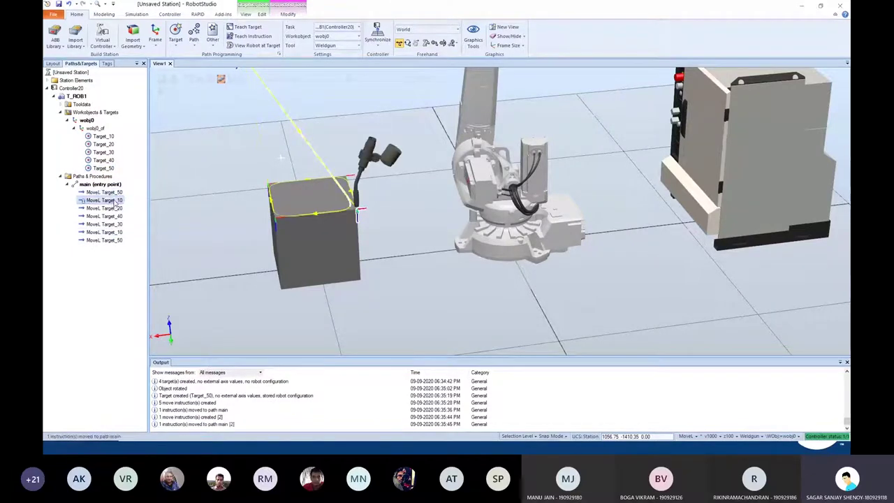
Go through the move instructions of main in order to check the tool position and path sequence
left_click(113, 193)
scroll(320, 165, "down", 3)
left_click_drag(318, 143, 307, 125, "ctrl+shift")
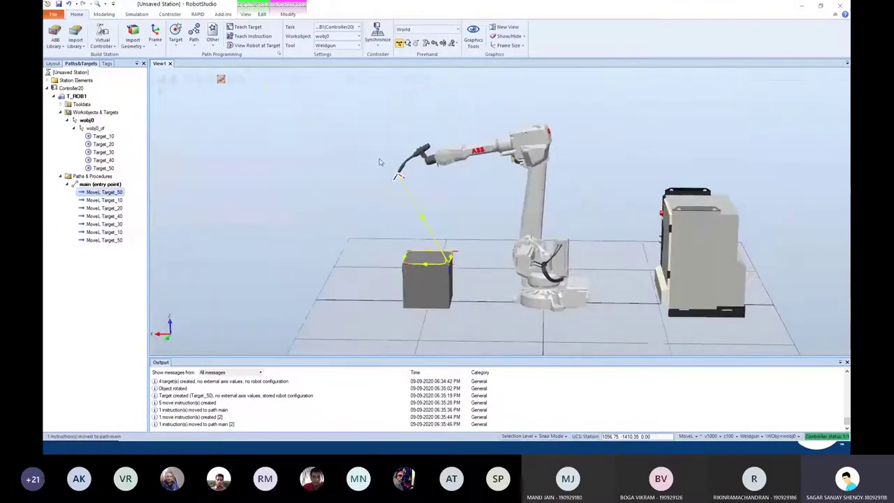
scroll(409, 203, "up", 3)
left_click(112, 201)
left_click(117, 216)
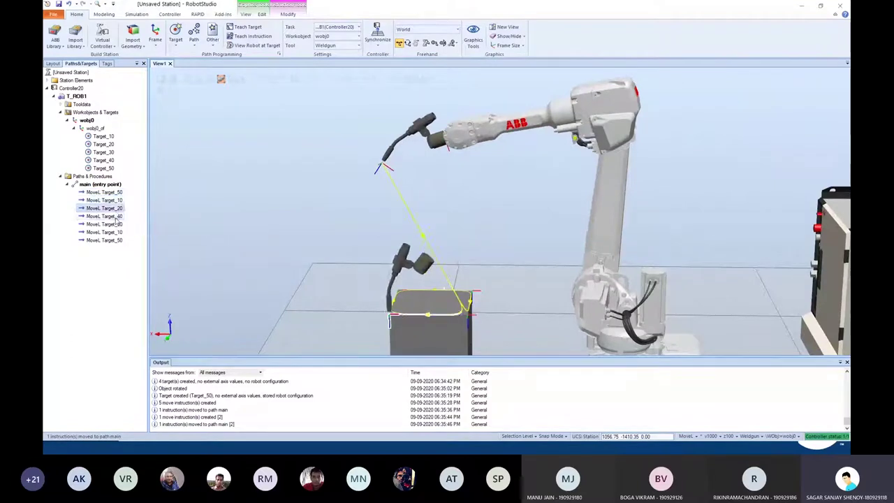
left_click(115, 225)
left_click(116, 233)
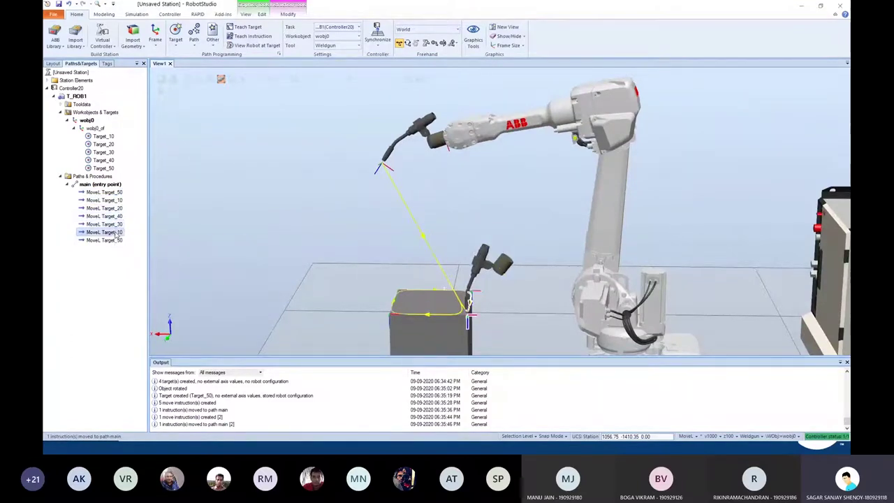
left_click(115, 240)
left_click(459, 218)
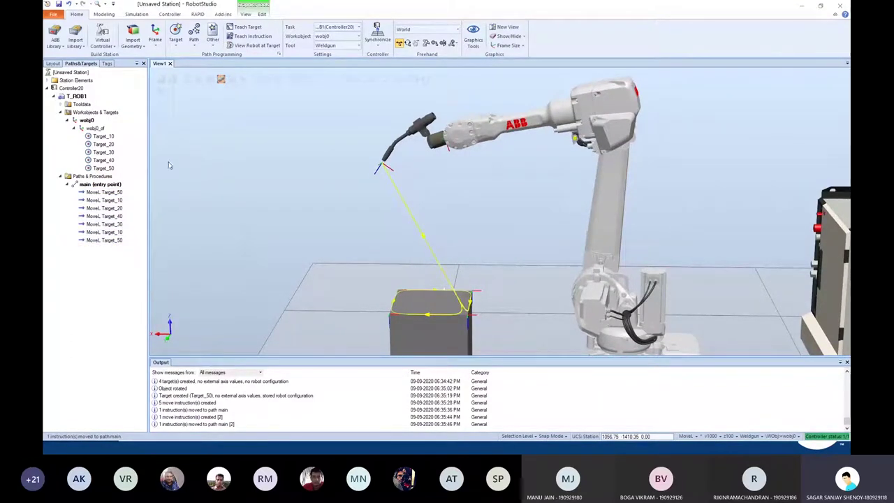
Apply the robot configuration automatically to all move instructions of the main path
scroll(379, 168, "down", 3)
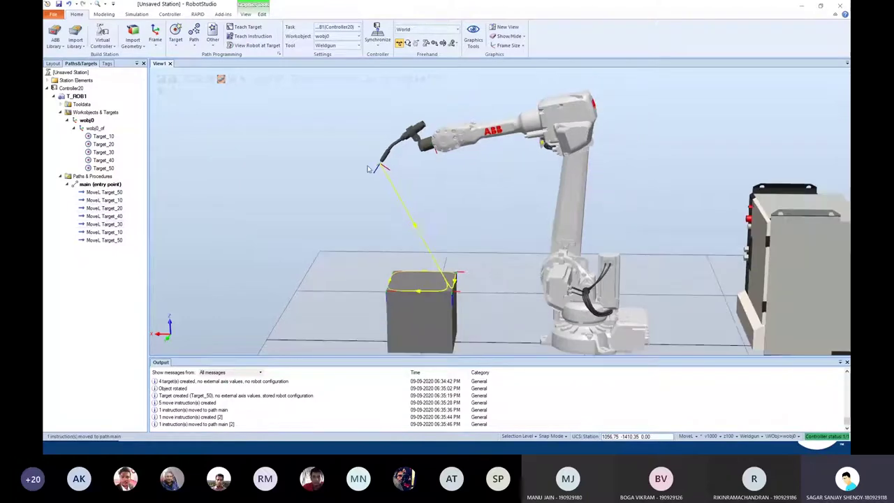
scroll(545, 250, "up", 2)
middle_click_drag(545, 250, 454, 237)
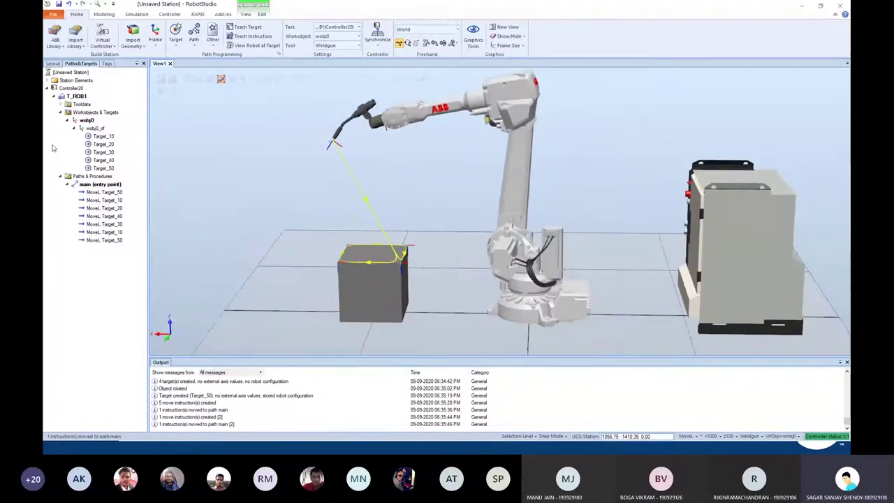
right_click(104, 184)
mouse_move(139, 313)
left_click(223, 317)
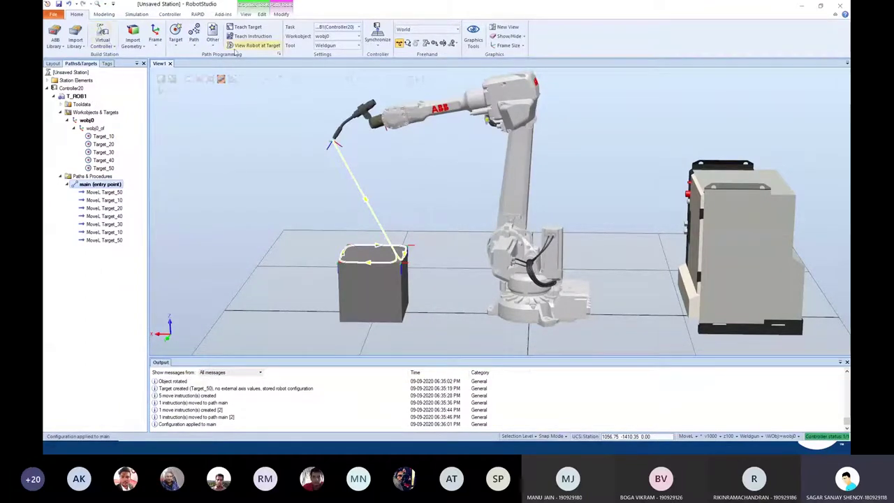
left_click(378, 33)
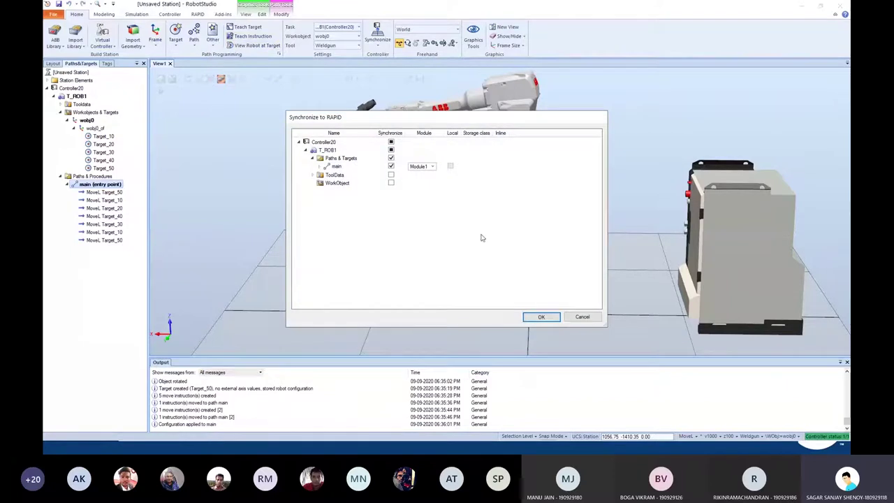
left_click(390, 175)
left_click(390, 182)
left_click(586, 317)
Synchronize the station to RAPID, including the main path in Module1, the tool data and the work object
left_click(377, 44)
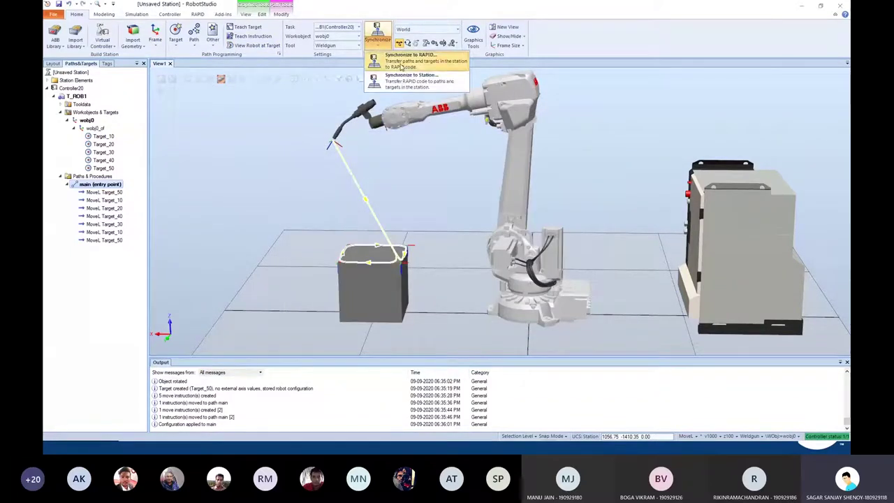
left_click(407, 61)
left_click(392, 175)
left_click(391, 183)
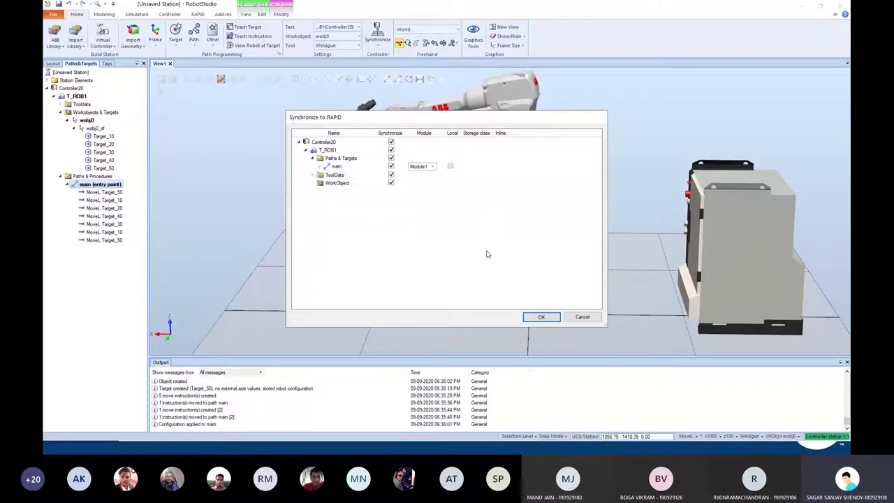
left_click(541, 316)
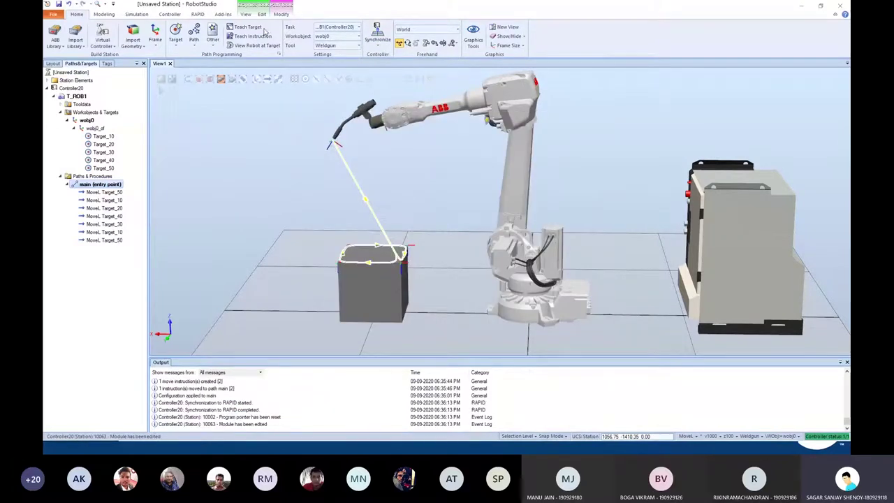
In the RAPID code of Module1, set the zone of all seven MoveL instructions in main to z10
left_click(198, 14)
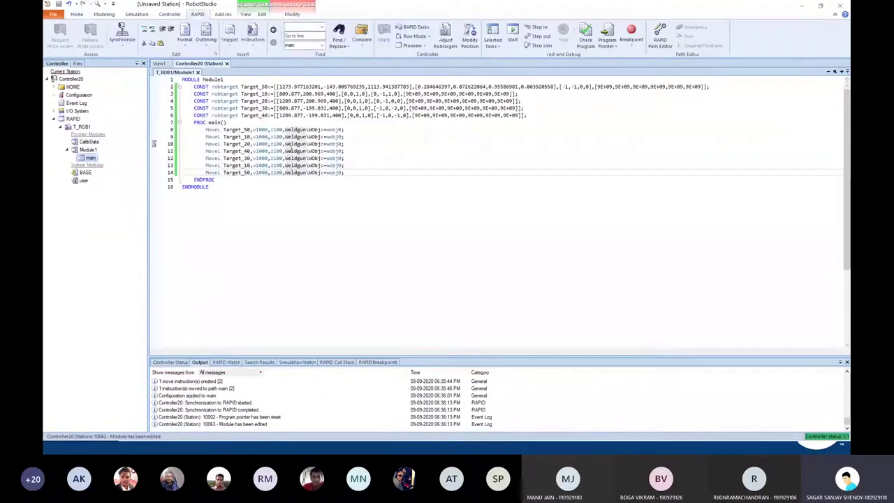
left_click(280, 129)
key("BackSpace")
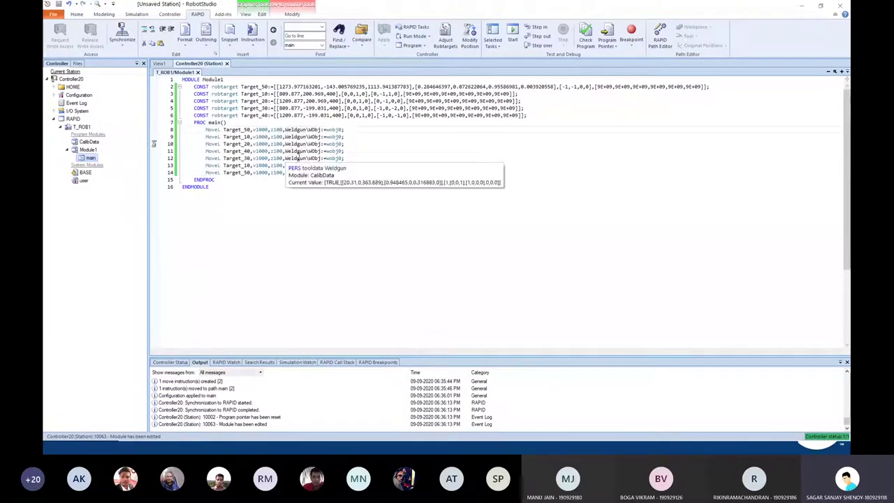
left_click(279, 137)
key("BackSpace")
left_click(278, 144)
key("Delete")
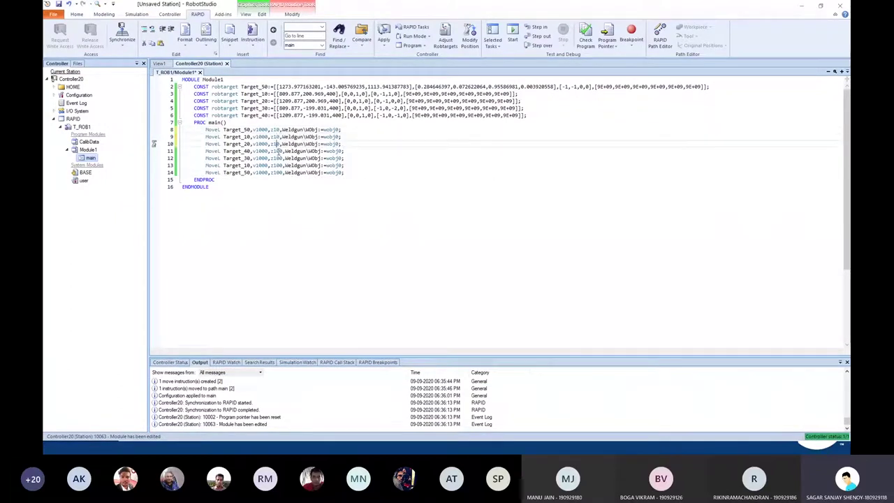
left_click(278, 151)
key("Delete")
left_click(278, 157)
key("Delete")
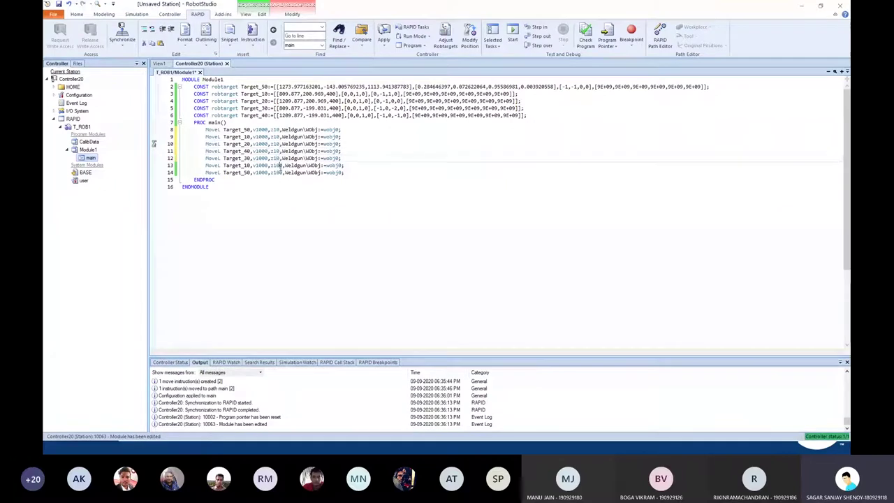
left_click(278, 165)
key("Delete")
left_click(278, 172)
key("Delete")
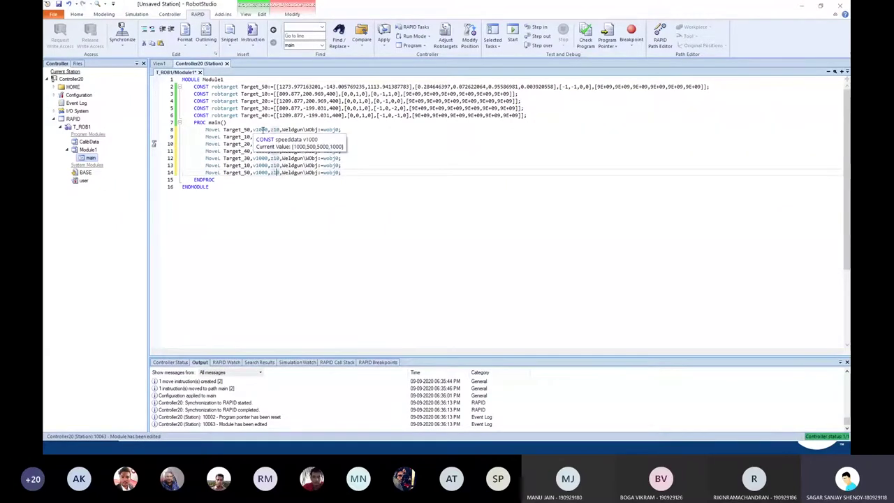
Set the speeds of the first three MoveL instructions to v400 for Target_50, v500 for Target_10 and v200 for Target_20
double_click(259, 130)
type("v400")
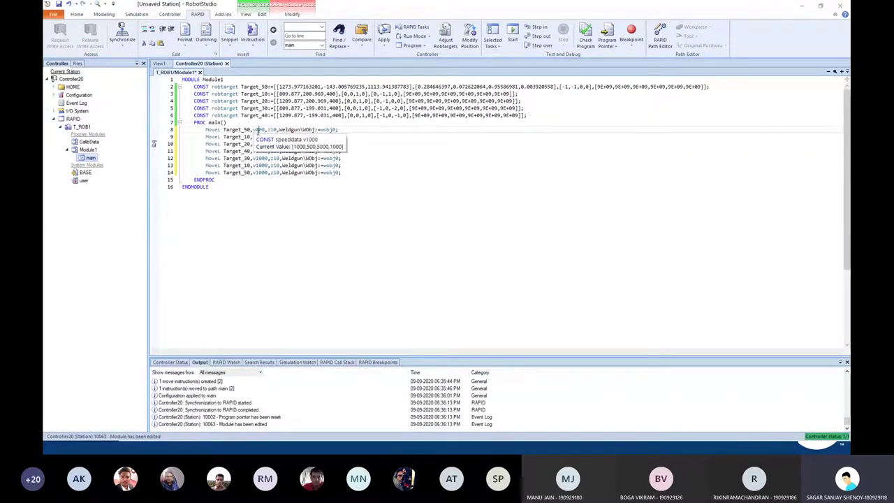
left_click(257, 137)
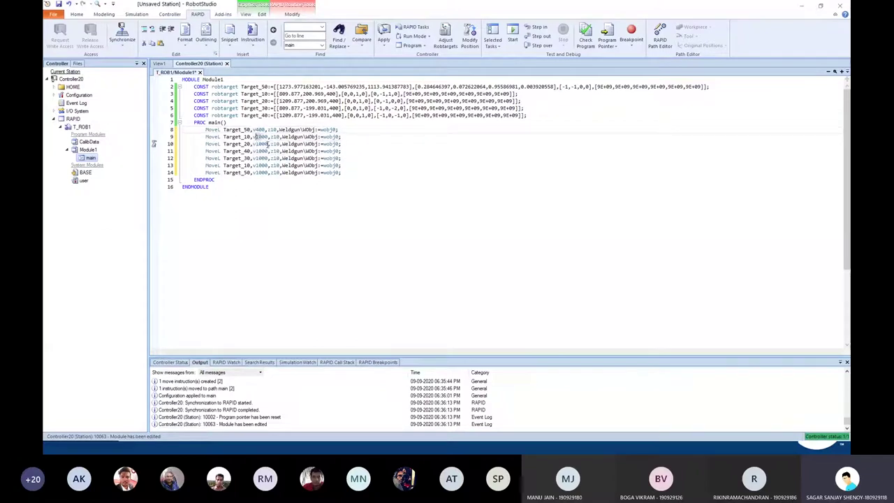
type("v500")
left_click(258, 144)
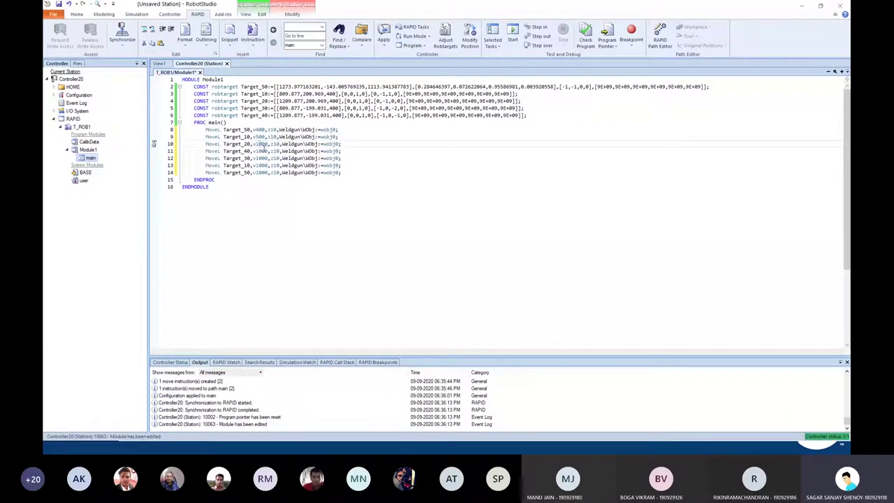
type("v300")
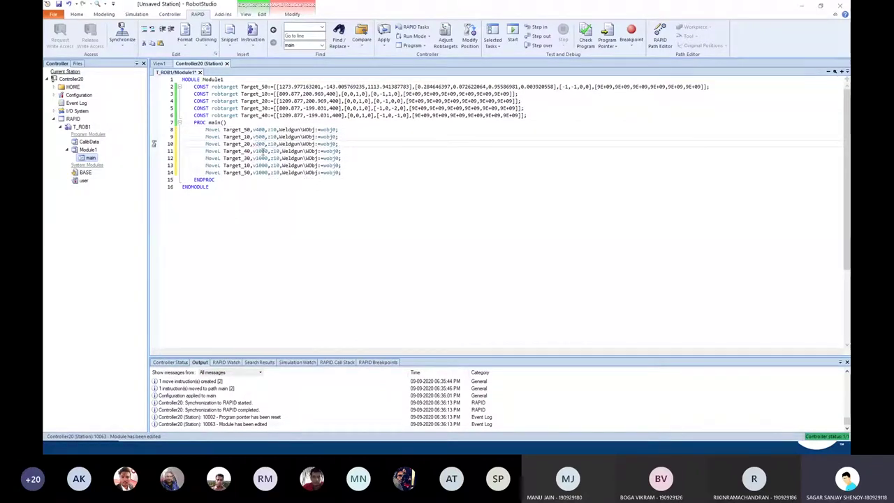
Set the speed to v300 for the moves to Target_40, Target_30 and the second Target_10, and v600 for the closing Target_50 move
double_click(261, 151)
type("v300")
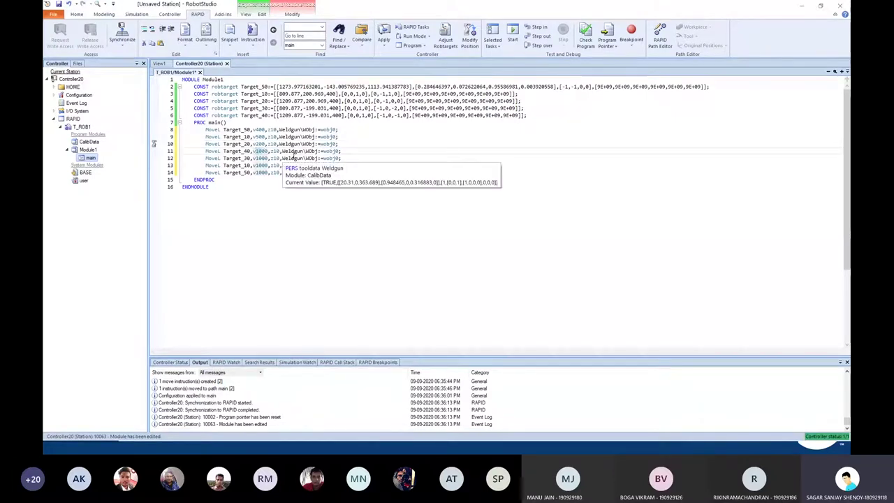
double_click(260, 158)
type("v300")
double_click(261, 165)
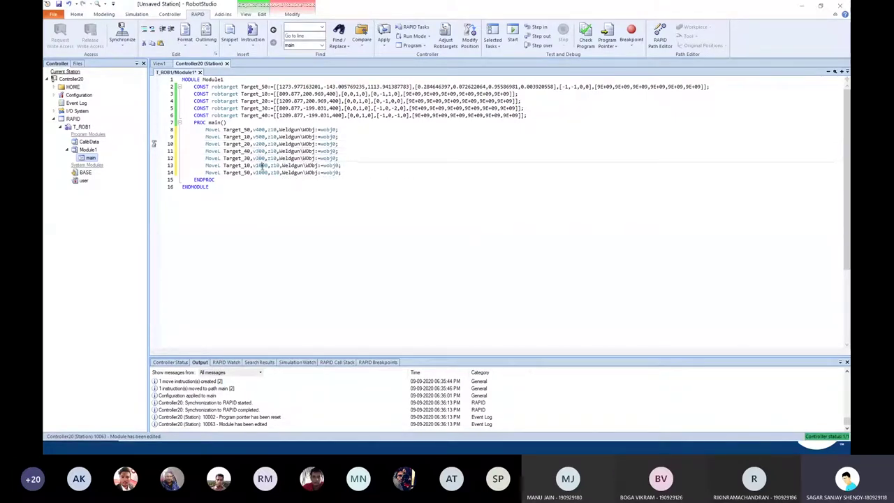
type("v300")
double_click(259, 172)
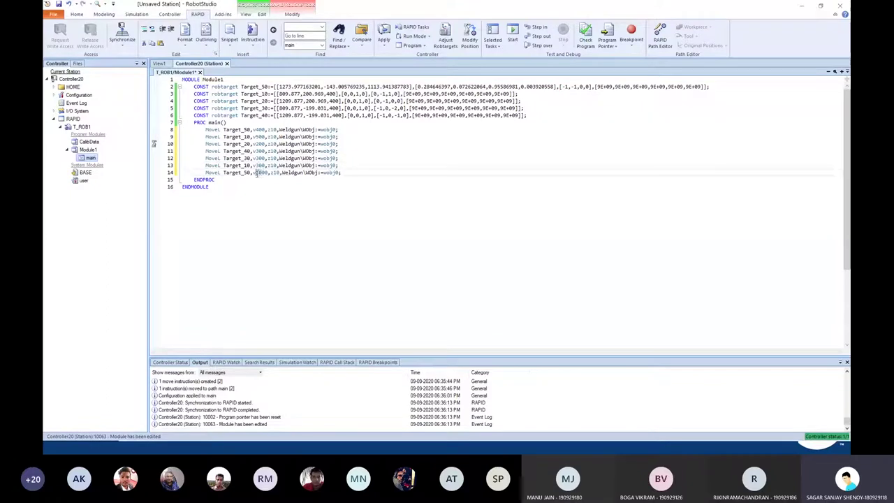
type("v400")
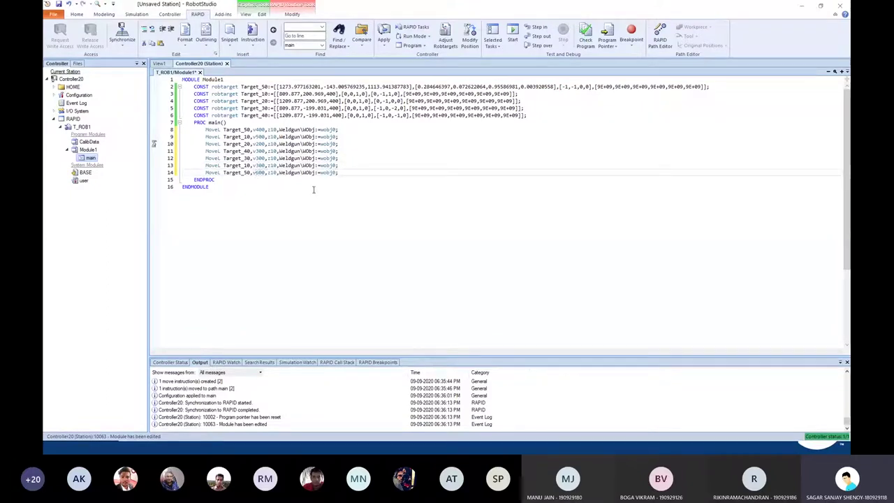
Synchronize all edited RAPID code to the station, including paths, tool data and work object, and simulate the main path
left_click(122, 41)
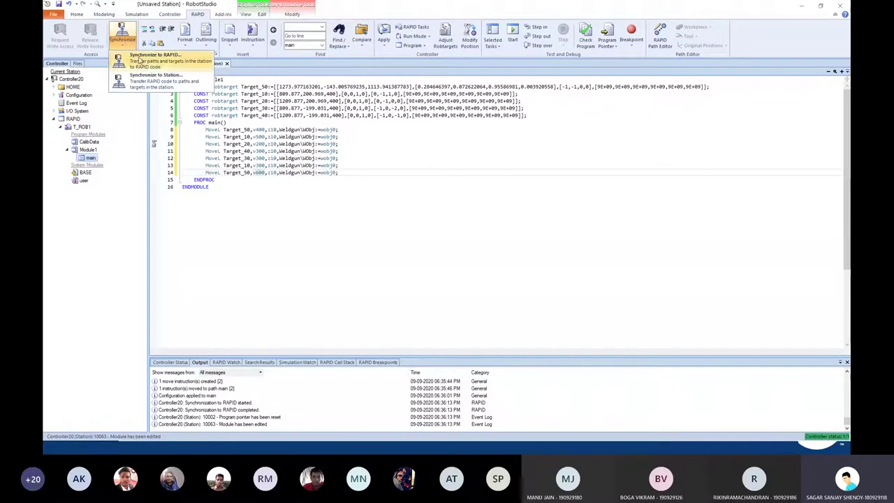
left_click(132, 78)
left_click(390, 142)
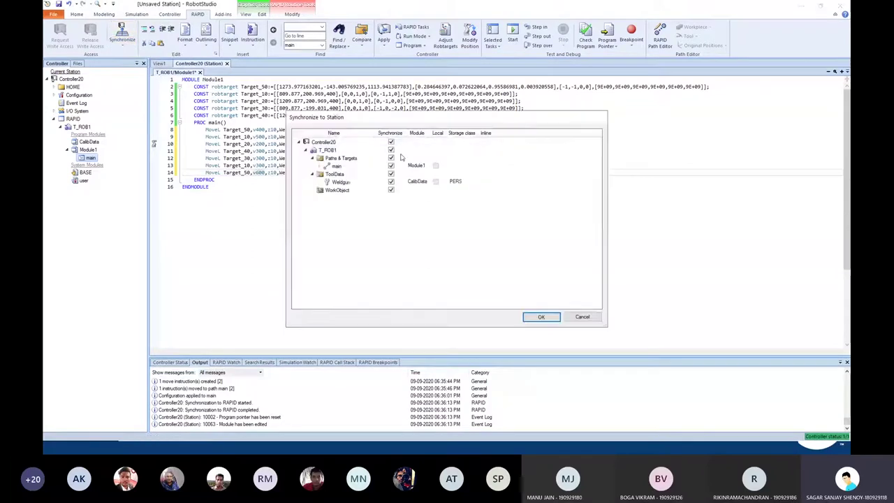
left_click(541, 317)
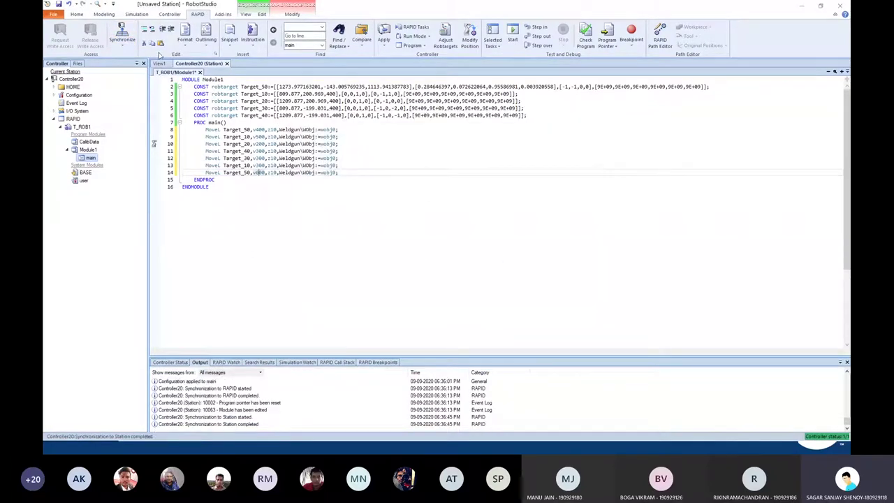
left_click(79, 15)
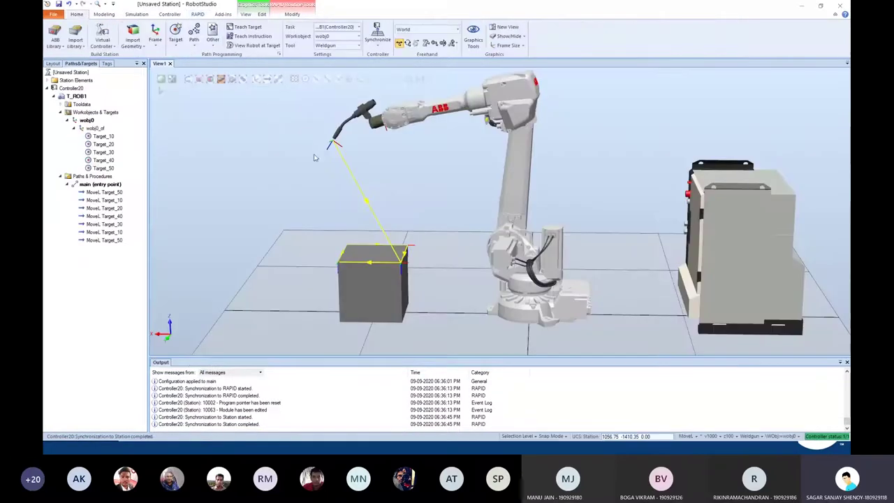
left_click(160, 91)
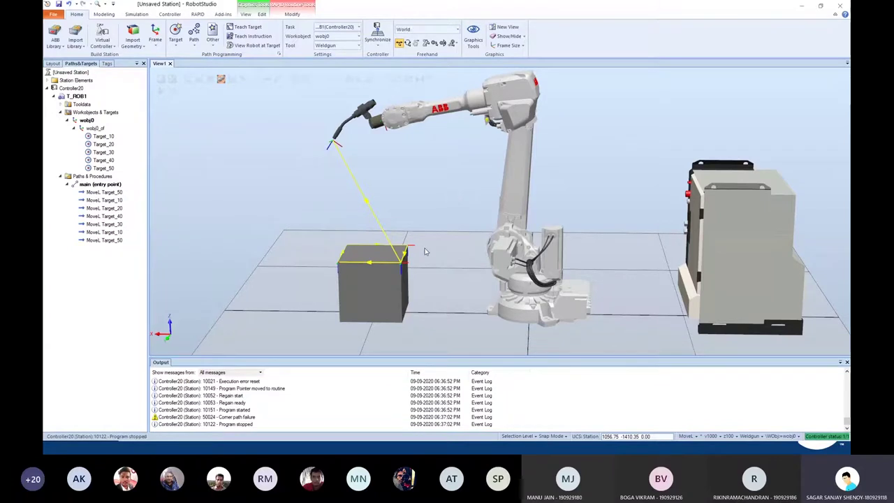
Read the detailed information of the 50024 corner path failure entry in the output log and close it
right_click(167, 418)
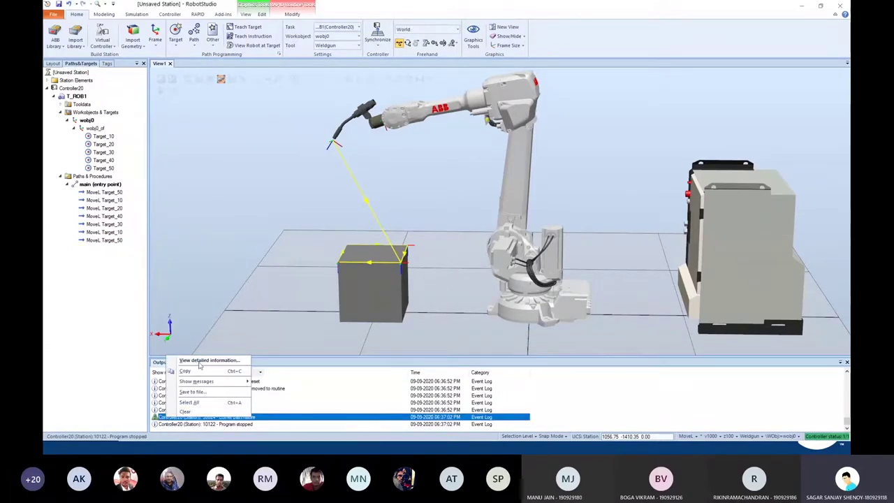
left_click(196, 299)
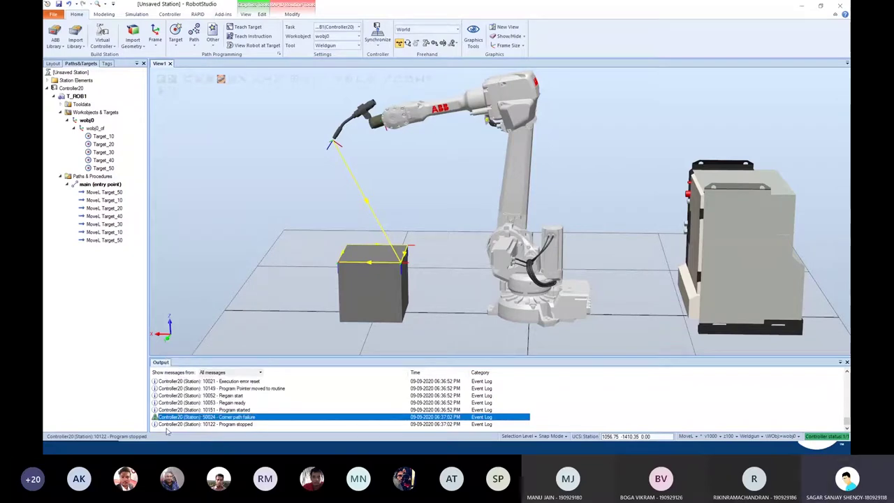
right_click(170, 416)
left_click(210, 358)
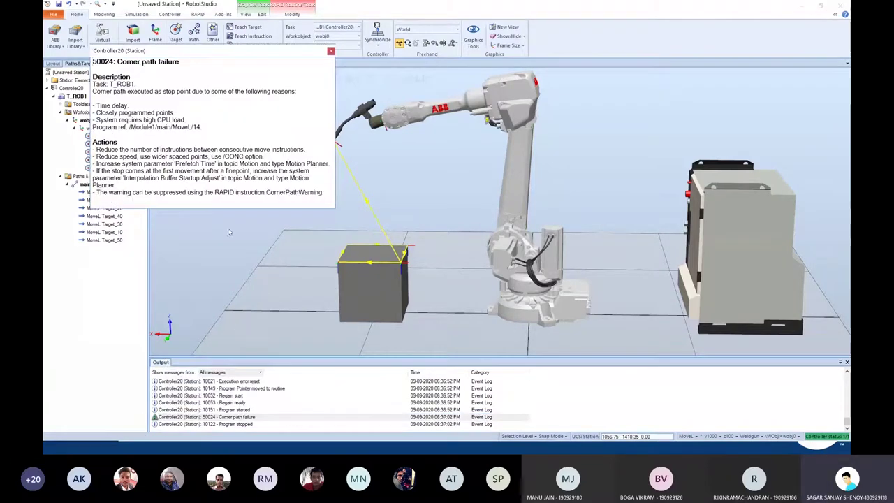
left_click_drag(180, 50, 144, 87)
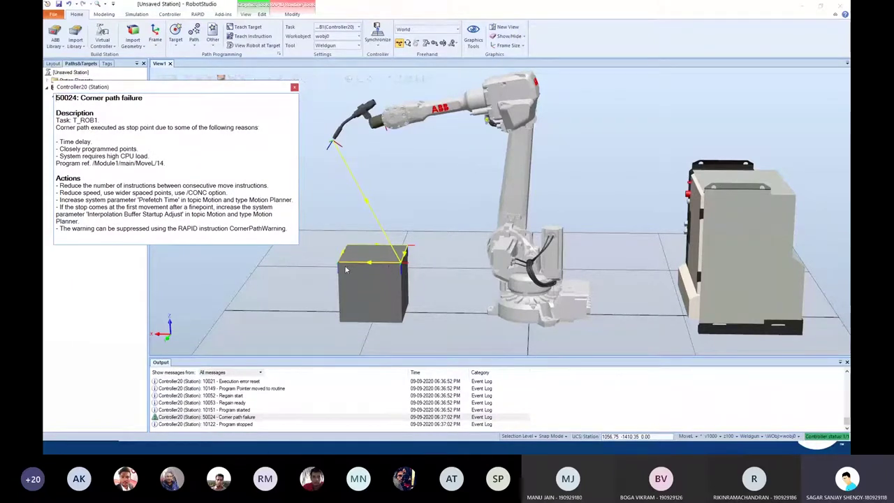
left_click(294, 87)
left_click(271, 164)
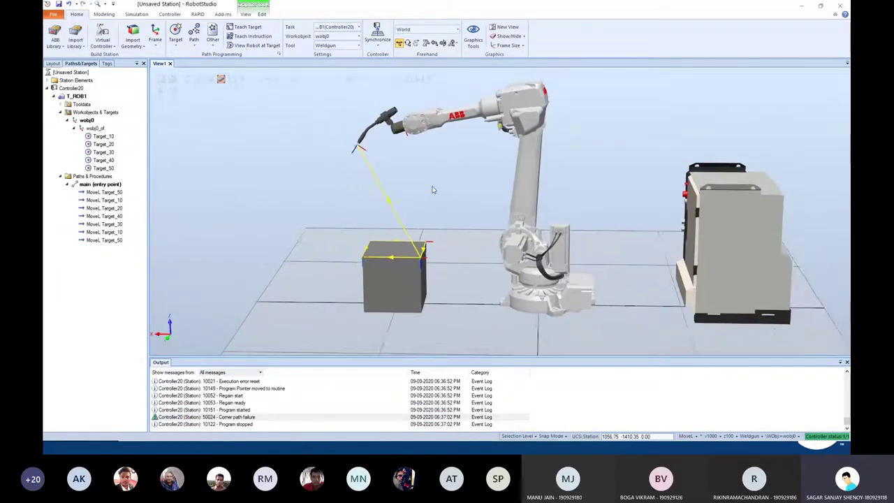
scroll(432, 186, "down", 3)
left_click_drag(458, 203, 471, 206, "ctrl+shift")
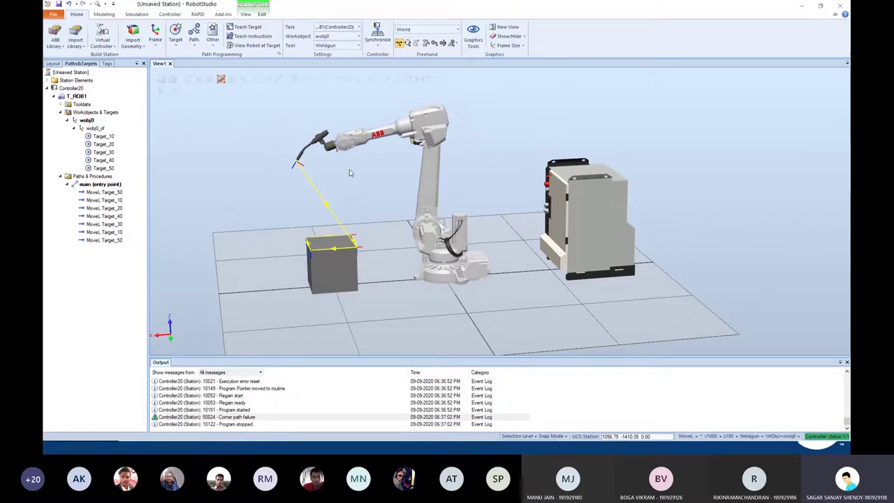
Switch to the PowerPoint slide show and go back through the slides to the Robotics Lab-1 title slide
key("alt+Tab")
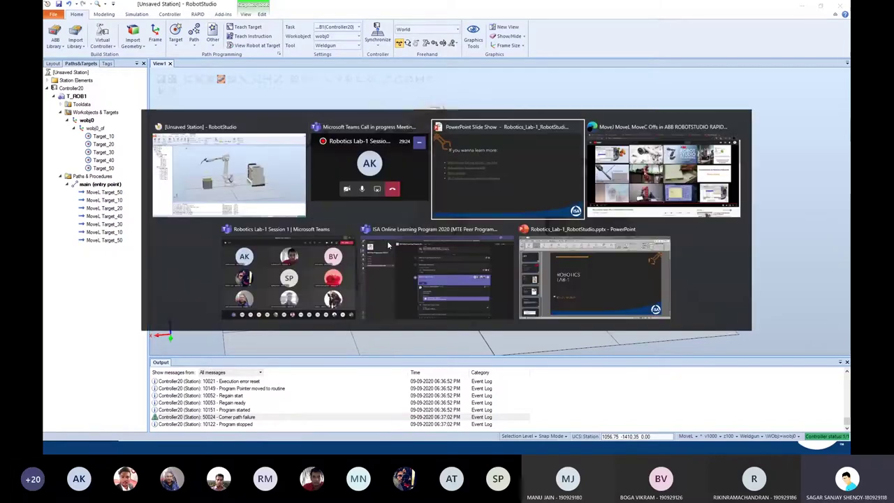
key("Left")
key("Left")
key("Left")
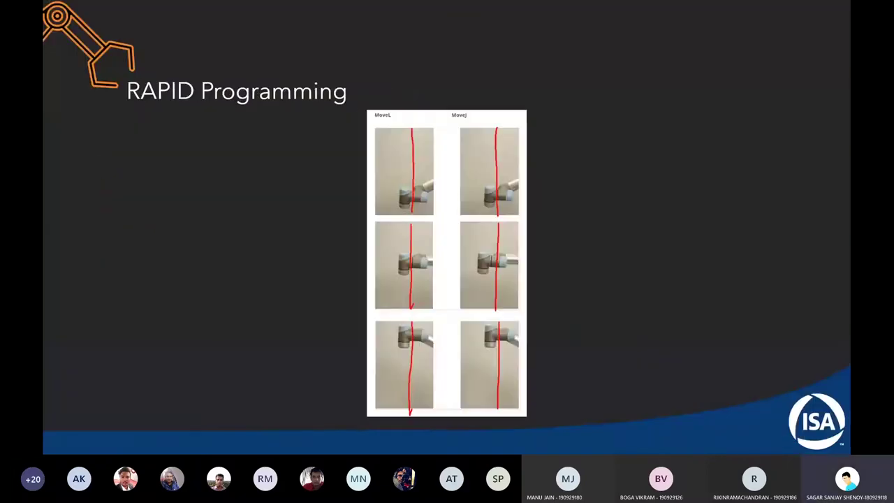
key("Left")
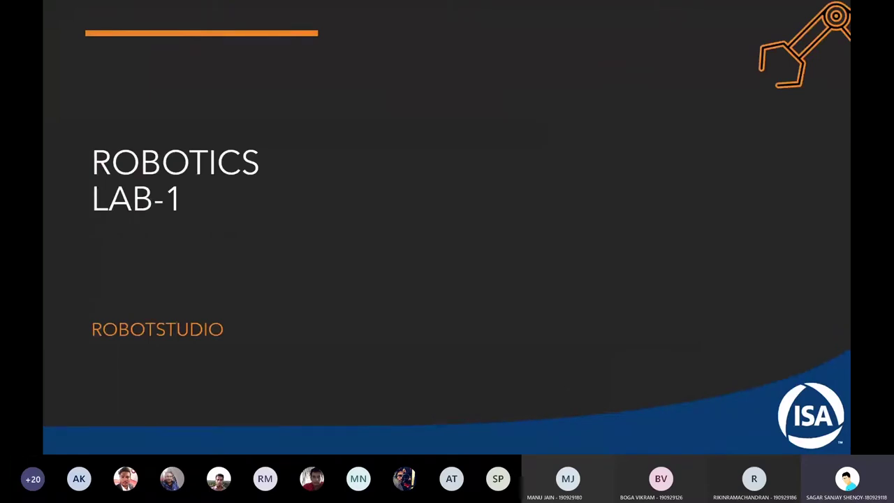
Switch to the Microsoft Teams meeting window of Robotics Lab-1 Session 1 and maximize it
key("alt+Tab")
key("Tab")
key("Tab")
key("Tab")
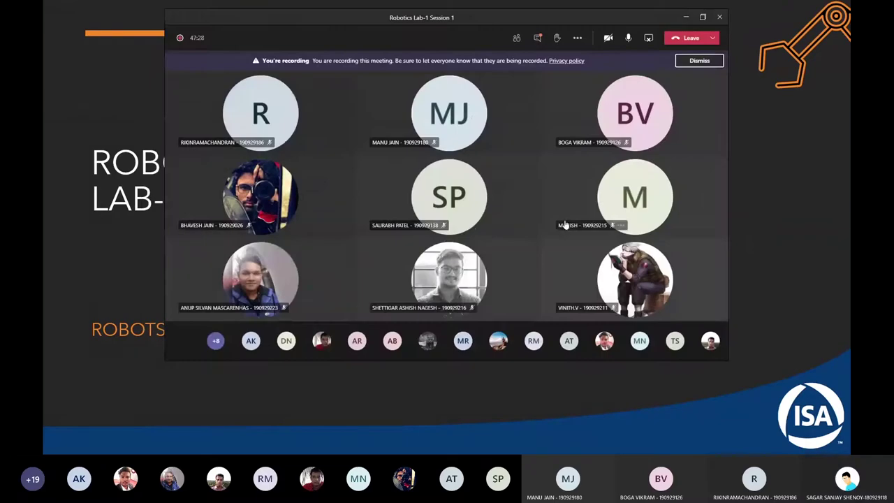
left_click(702, 17)
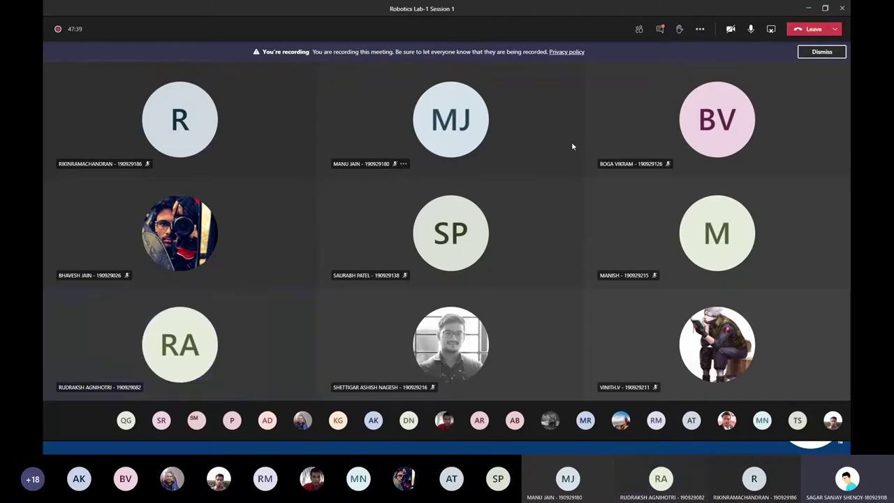
Switch to the main Microsoft Teams window and open the files of the ISA Online Learning Program 2020 channel
key("alt+Tab")
key("alt+Tab")
key("alt+Tab")
key("alt+Tab")
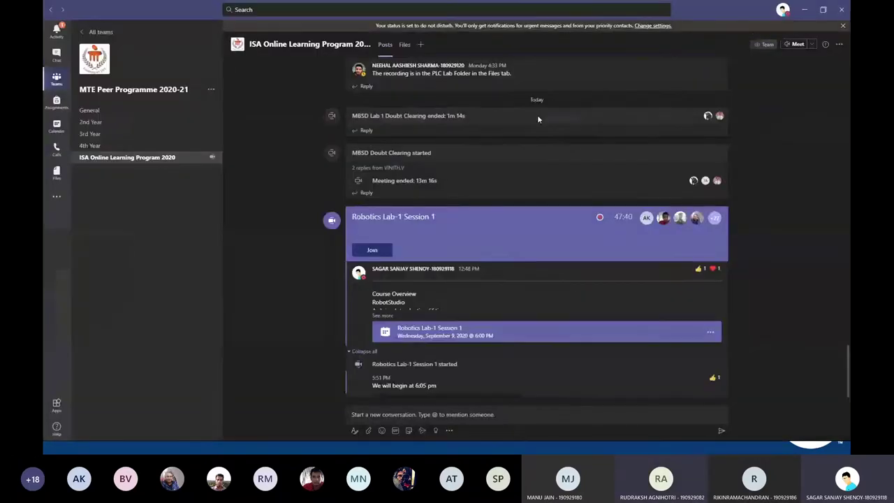
left_click(405, 45)
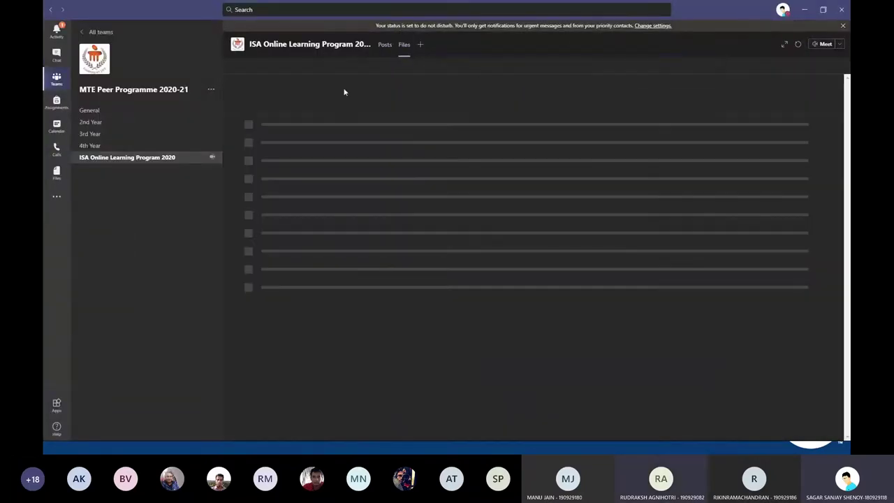
Open the Robotics Lab - 1 folder in the channel files, and return to the Robotics Lab-1 Session 1 meeting window
left_click(286, 160)
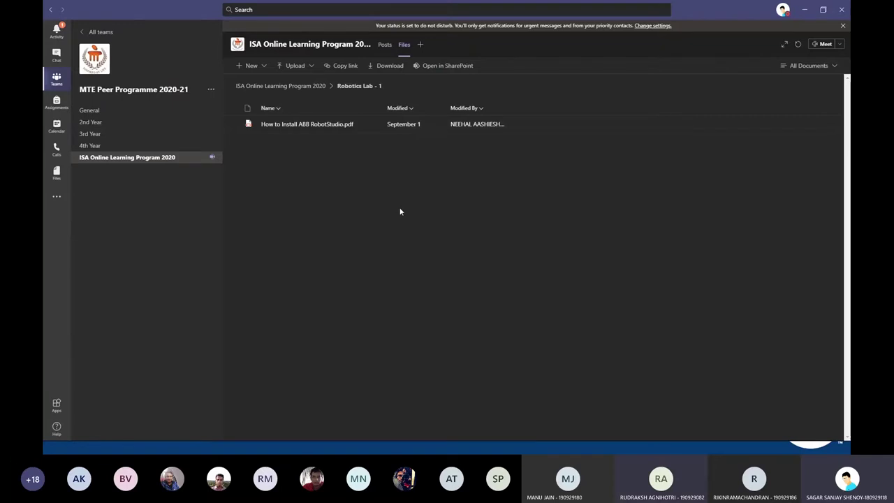
key("alt+Tab")
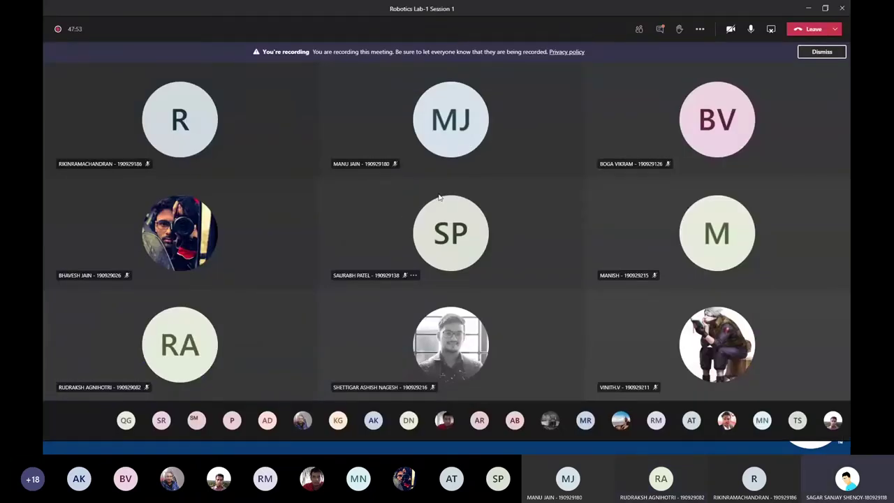
Switch to the PowerPoint slide show and advance to the Controlling & Programming the IRB Robot slide
key("alt+Tab")
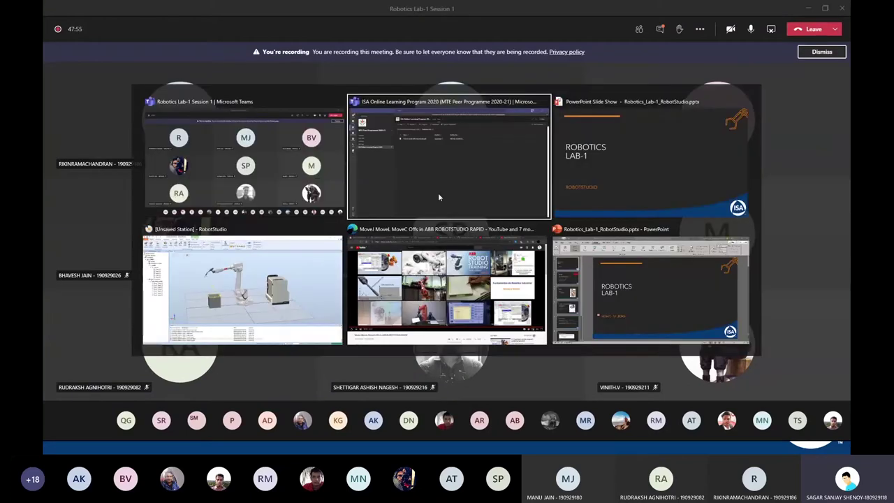
key("Right")
key("Right")
key("Right")
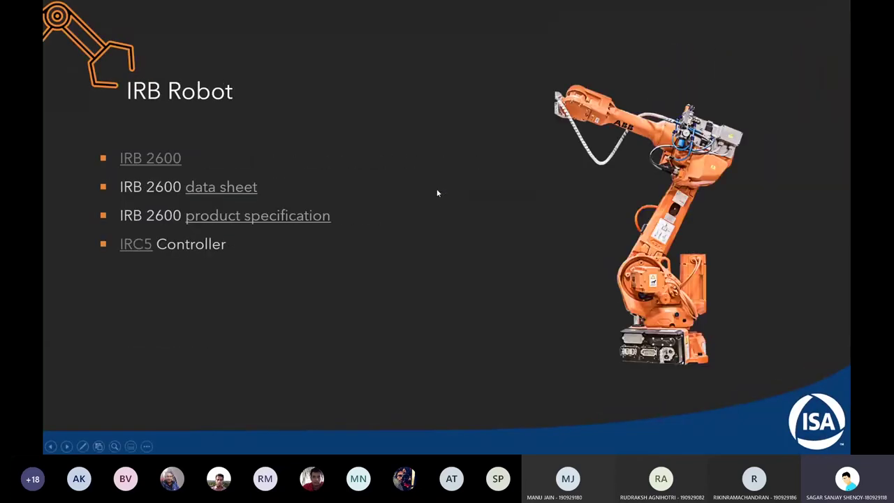
key("Right")
Switch from the slide show to the main Microsoft Teams window with the Robotics Lab - 1 folder
key("alt+Tab")
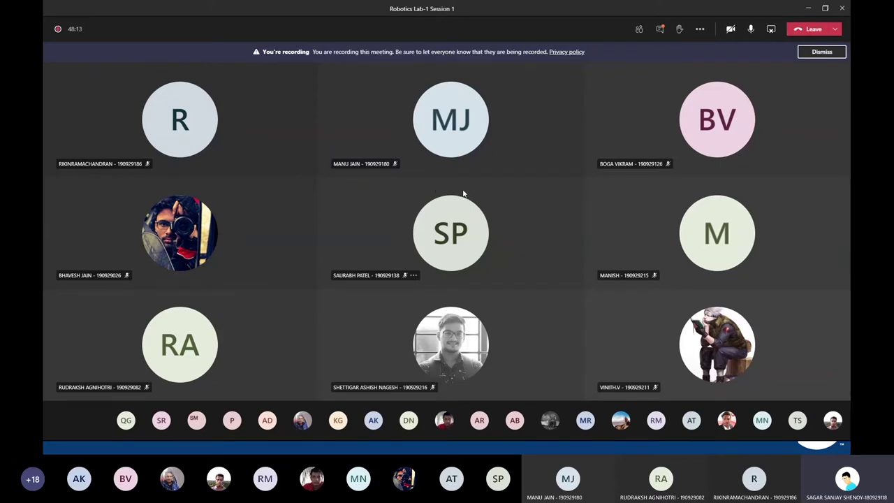
key("alt+Tab")
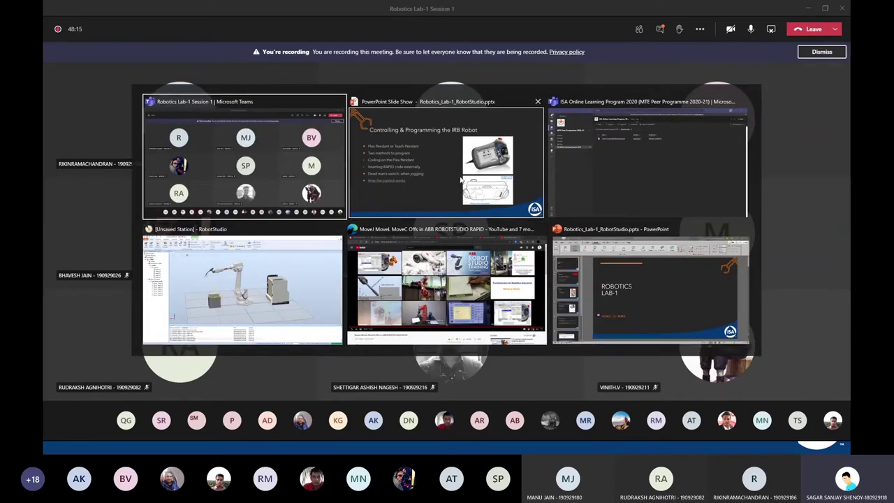
left_click(564, 164)
Switch back to the Robotics Lab-1 Session 1 meeting window and open its additional meeting actions
key("alt+Tab")
key("alt+Tab")
key("alt+Tab")
key("alt+Tab")
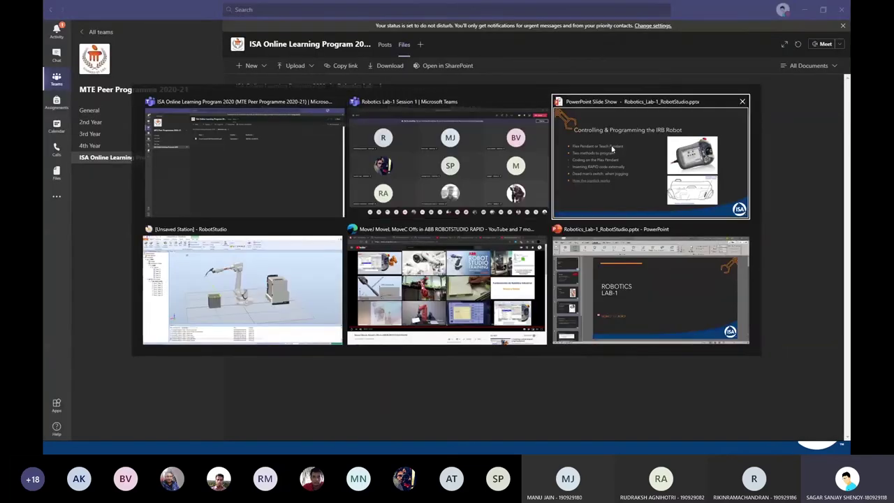
key("alt+Tab")
key("alt+Tab")
key("alt+Tab")
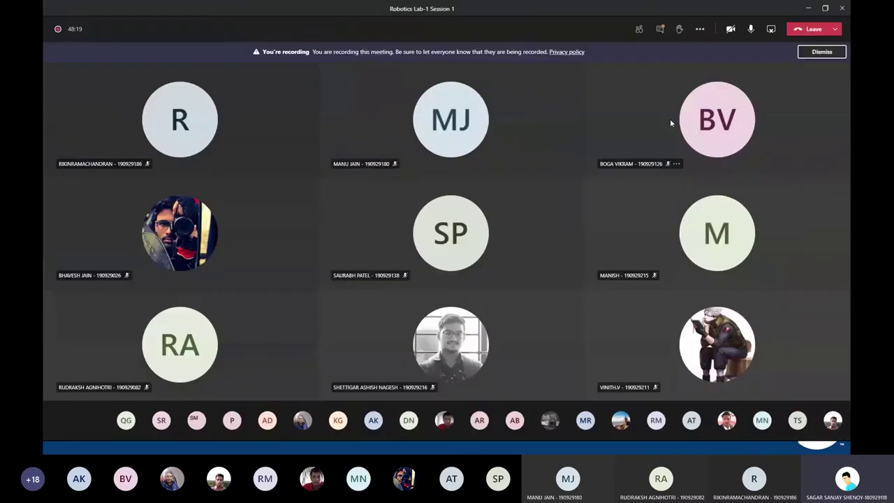
left_click(700, 29)
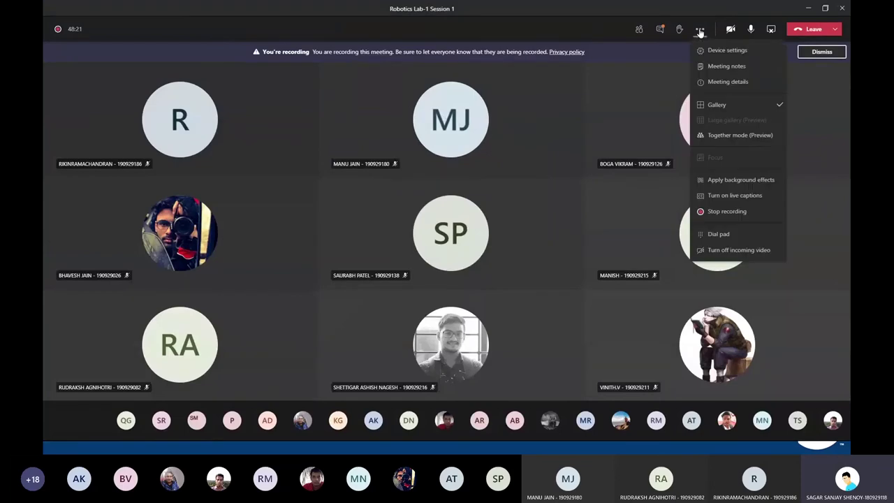